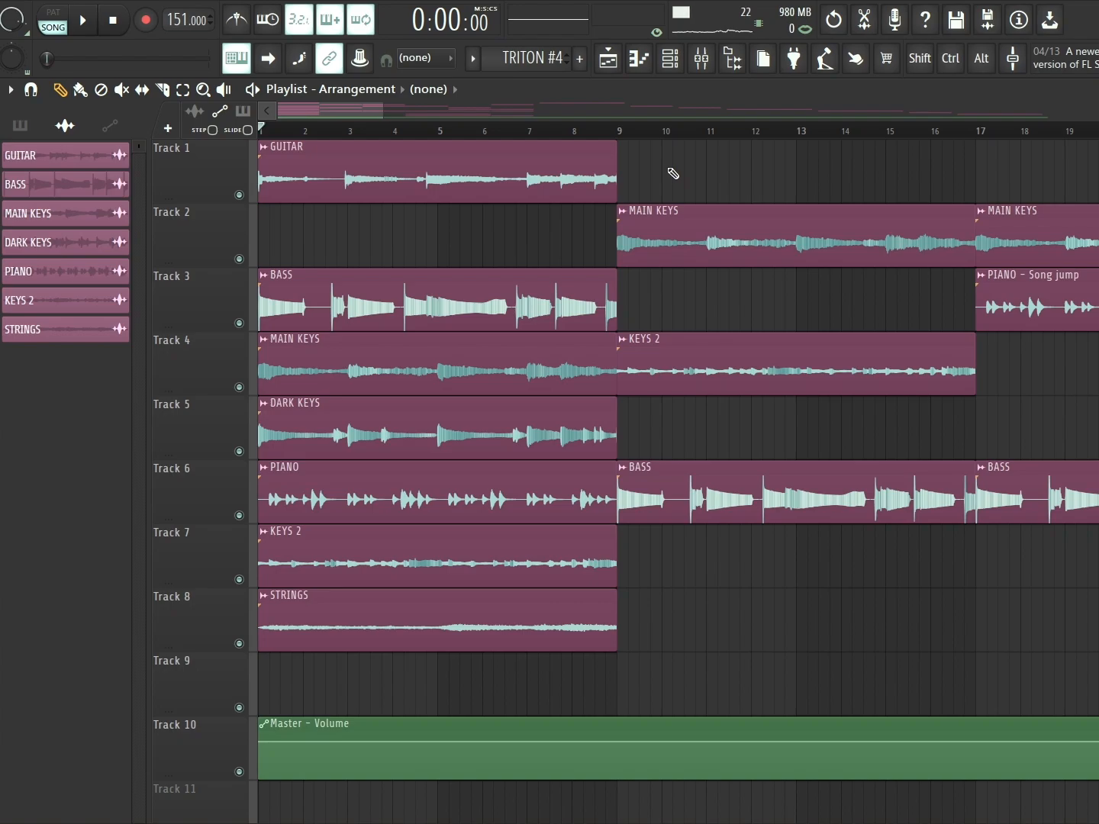
- Play the full arrangement in the playlist from bar 1 past bar 13, then stop playback
{"action": "scroll", "coordinate": [539, 135], "scroll_direction": "up", "scroll_amount": 2}
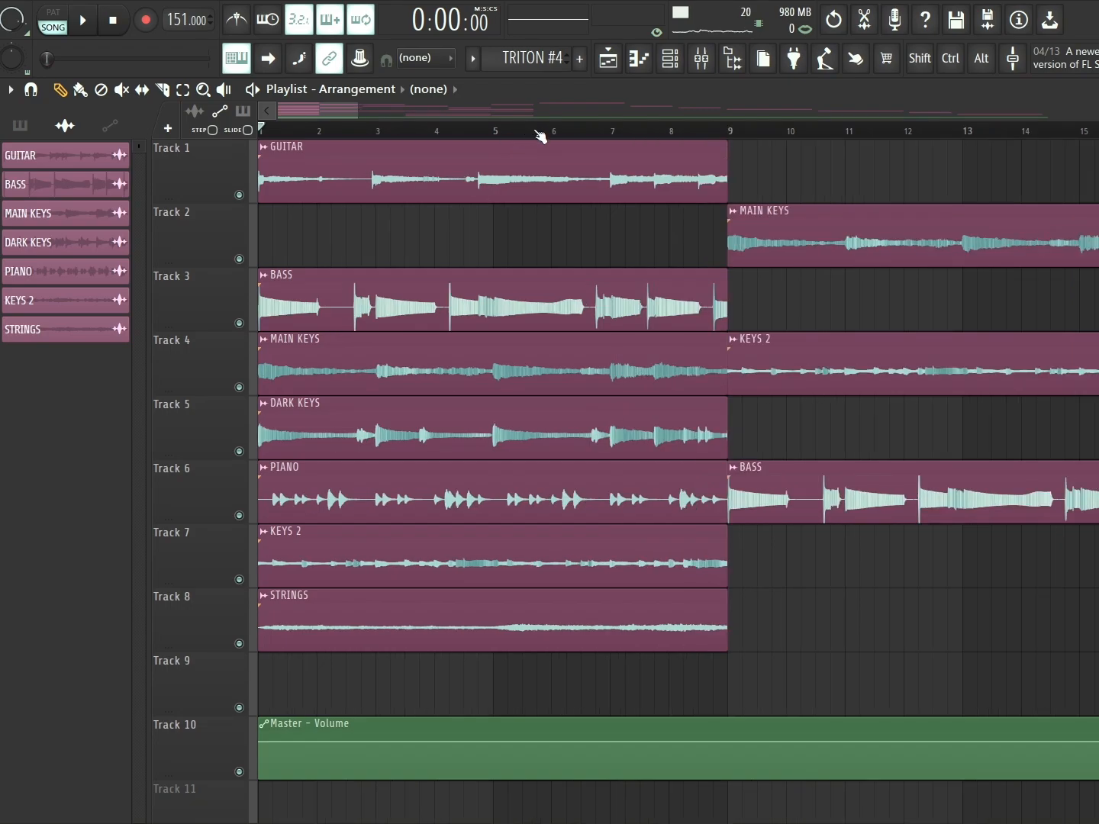
{"action": "scroll", "coordinate": [539, 135], "scroll_direction": "down", "scroll_amount": 3}
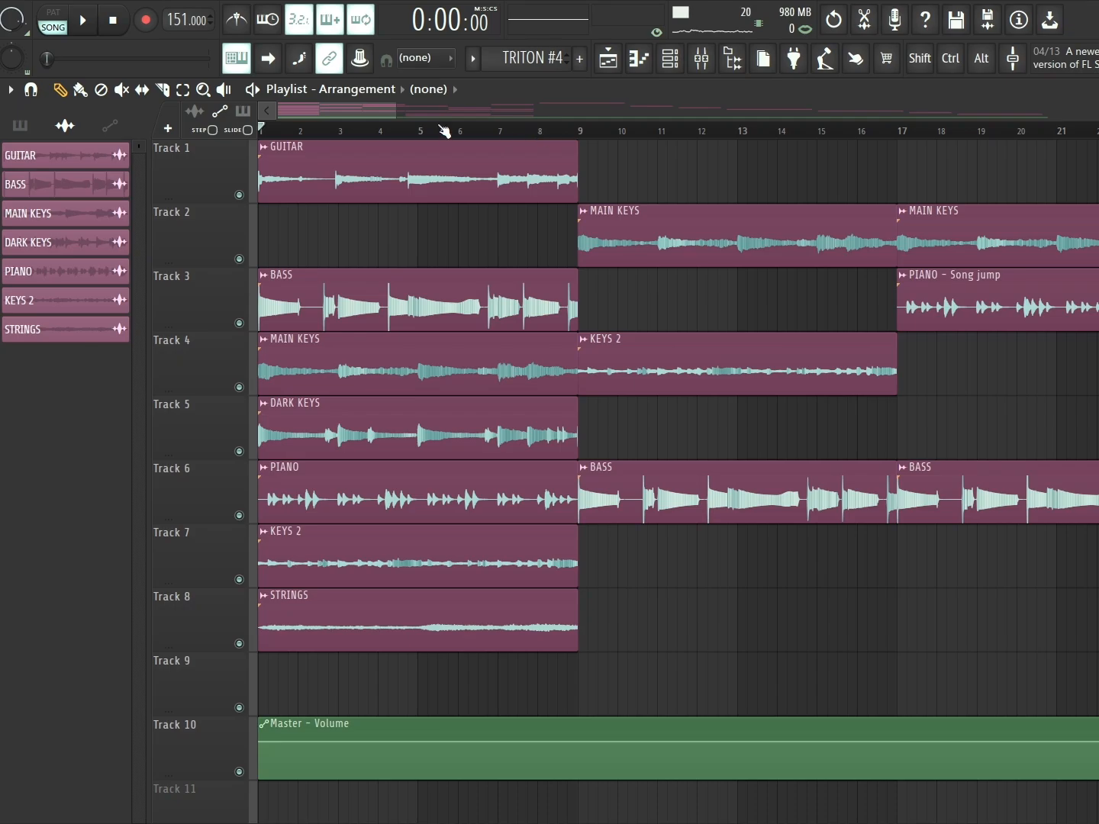
{"action": "left_click", "coordinate": [84, 20]}
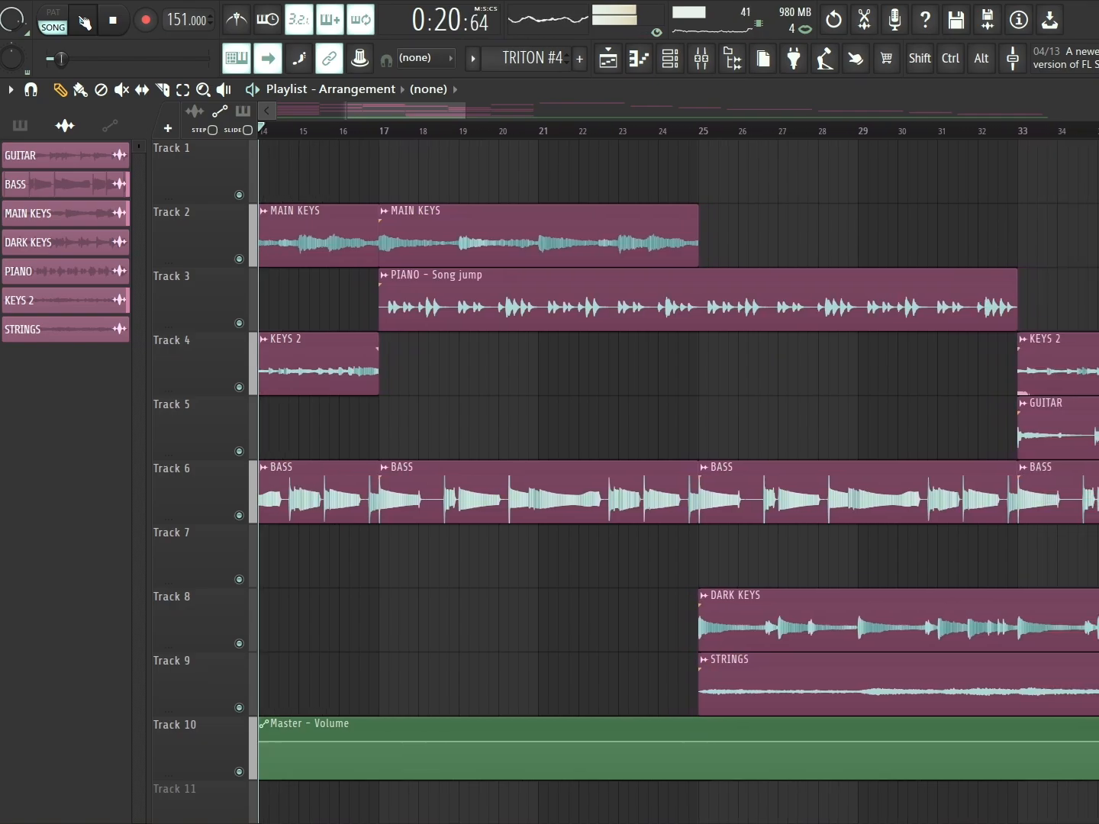
{"action": "left_click", "coordinate": [86, 21]}
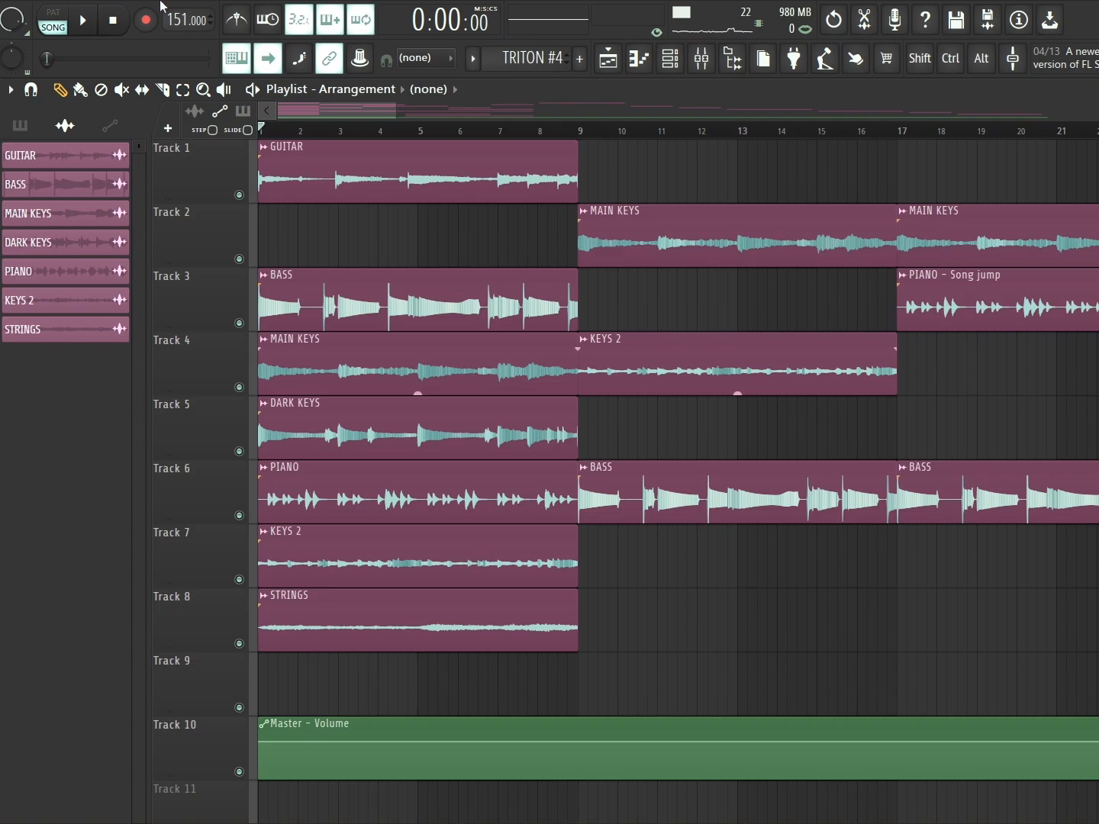
- Switch the playlist to Arrangement_2, solo the MAIN KEYS track, and show the patterns in the picker
{"action": "left_click", "coordinate": [362, 90]}
{"action": "left_click", "coordinate": [365, 140]}
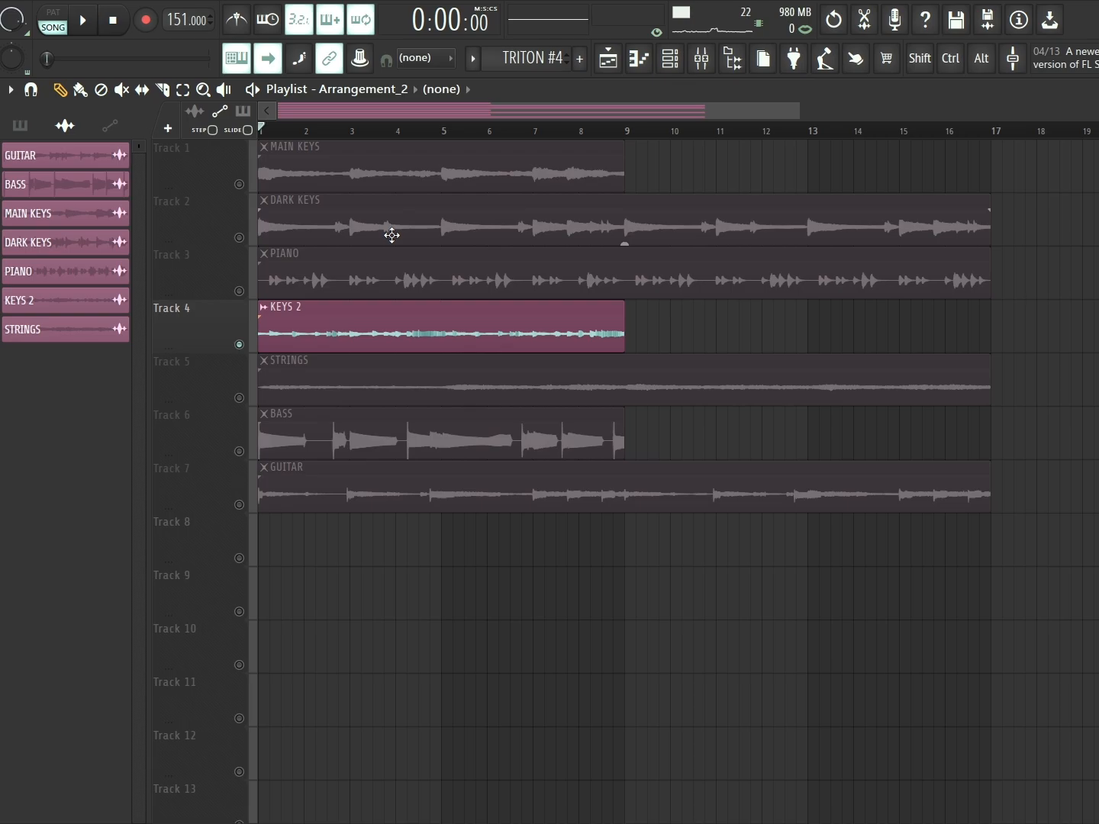
{"action": "right_click", "coordinate": [239, 185]}
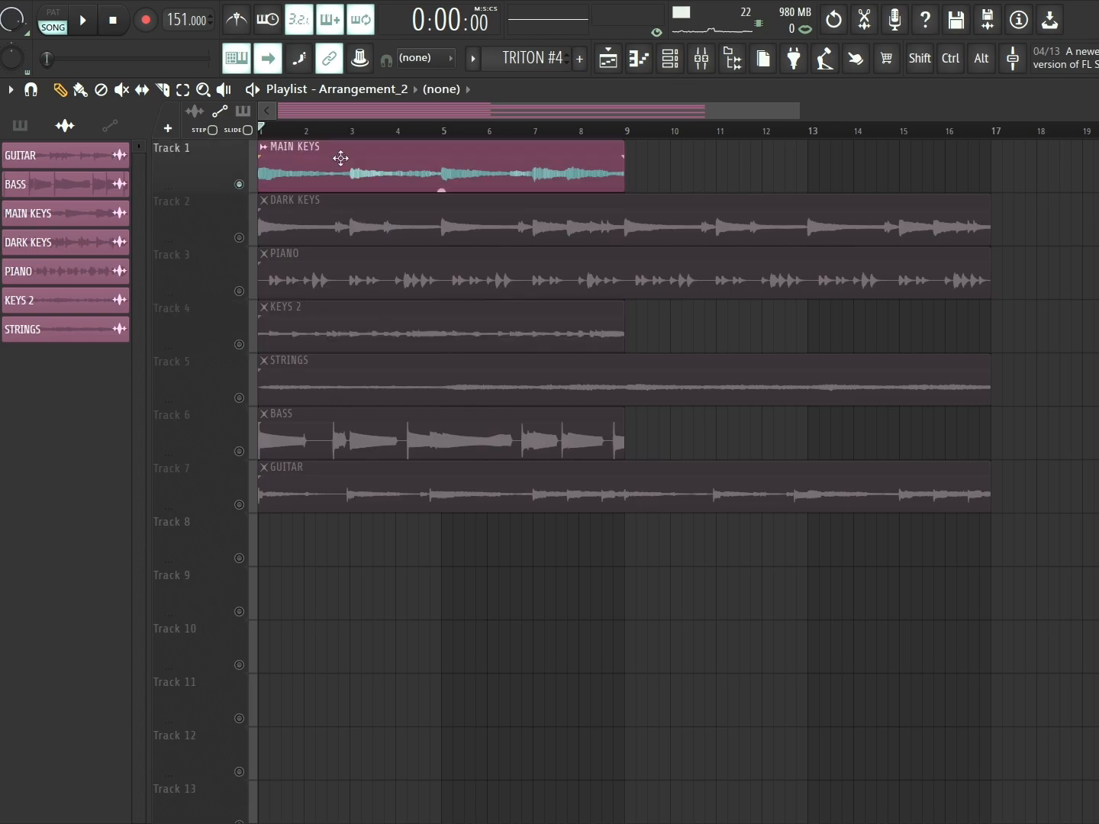
{"action": "left_click", "coordinate": [66, 128]}
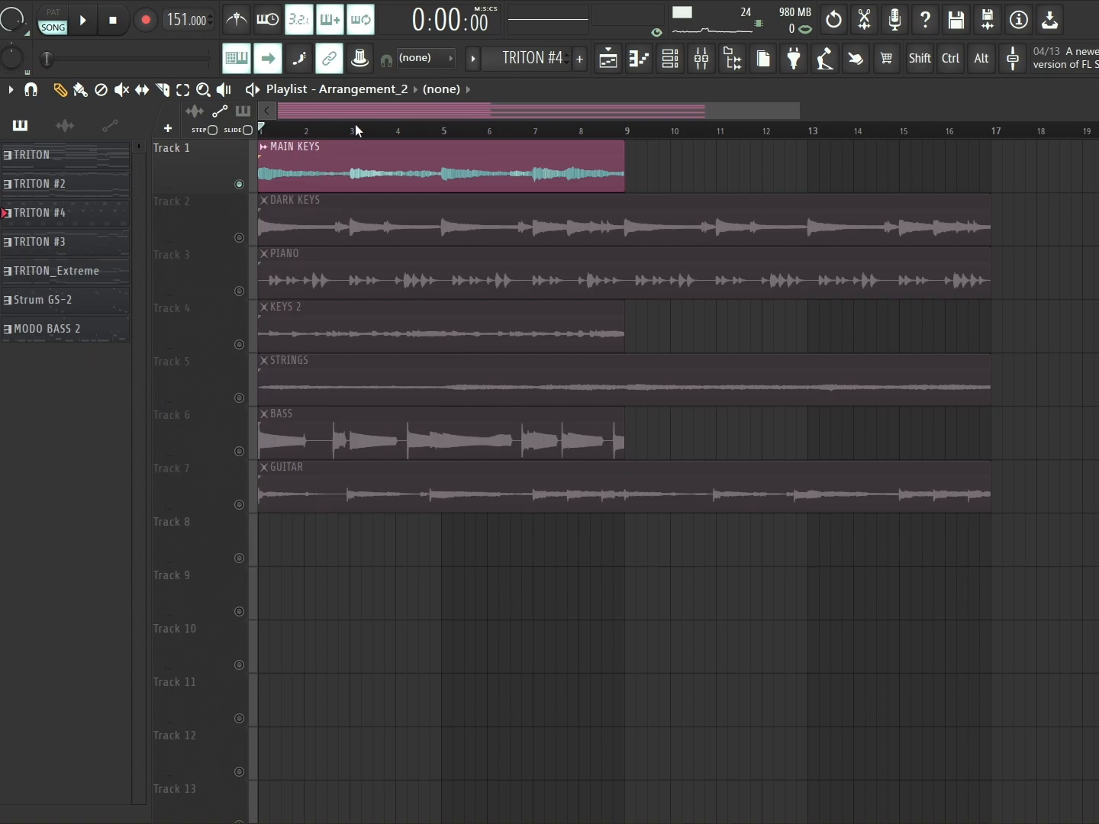
- Play the soloed MAIN KEYS clip over its eight bars, pause, and return the playlist view to bar 1
{"action": "scroll", "coordinate": [361, 132], "scroll_direction": "up", "scroll_amount": 5}
{"action": "left_click_drag", "start_coordinate": [356, 113], "coordinate": [199, 120]}
{"action": "scroll", "coordinate": [335, 224], "scroll_direction": "down", "scroll_amount": 3}
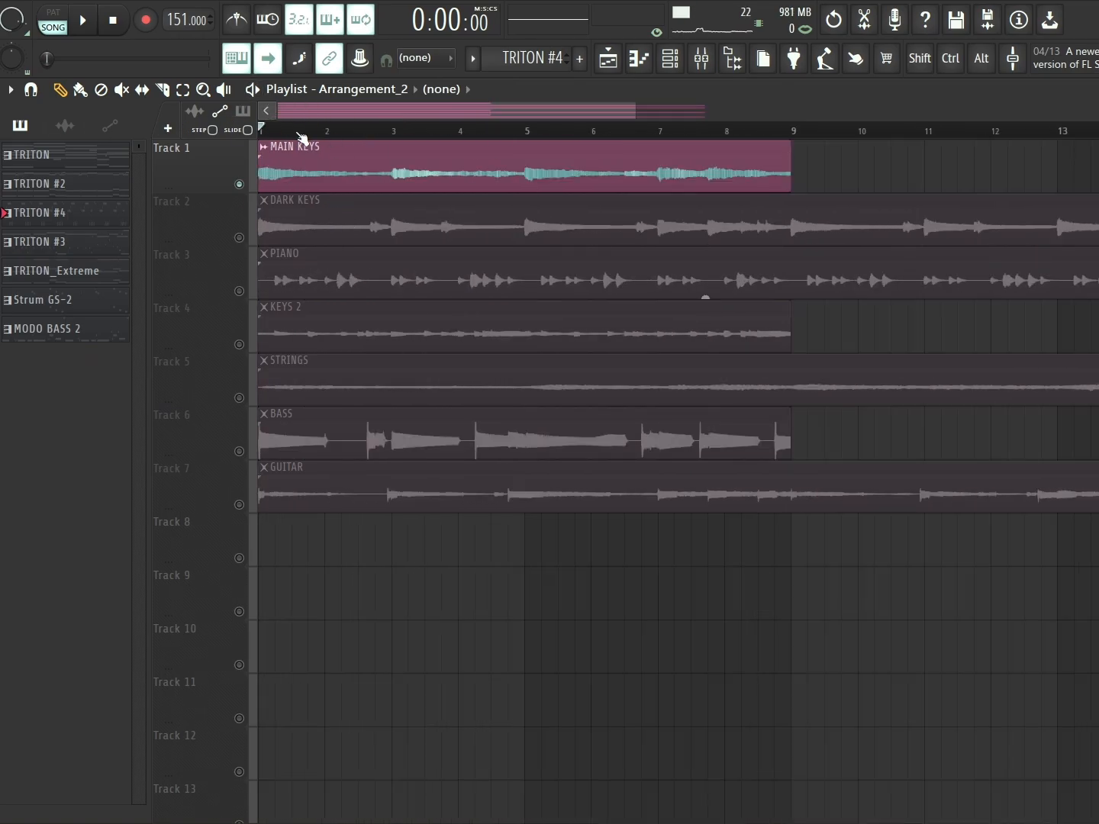
{"action": "scroll", "coordinate": [301, 138], "scroll_direction": "up", "scroll_amount": 2}
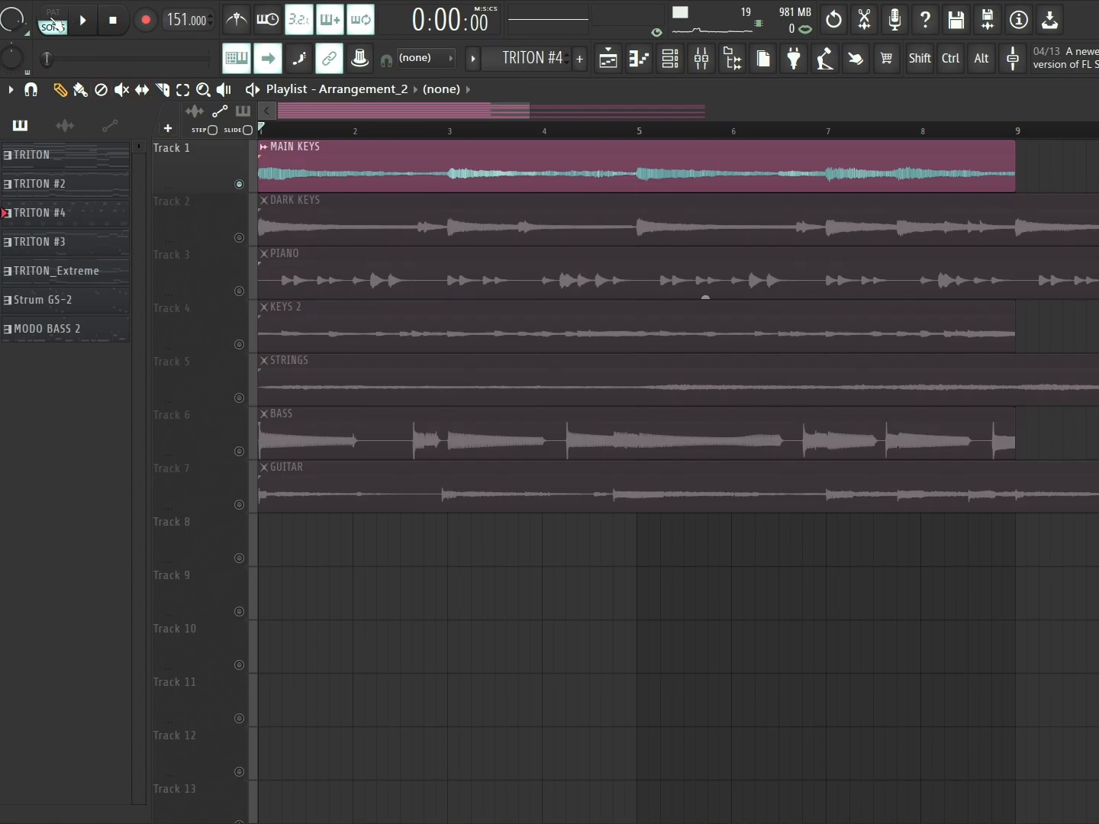
{"action": "left_click", "coordinate": [84, 27]}
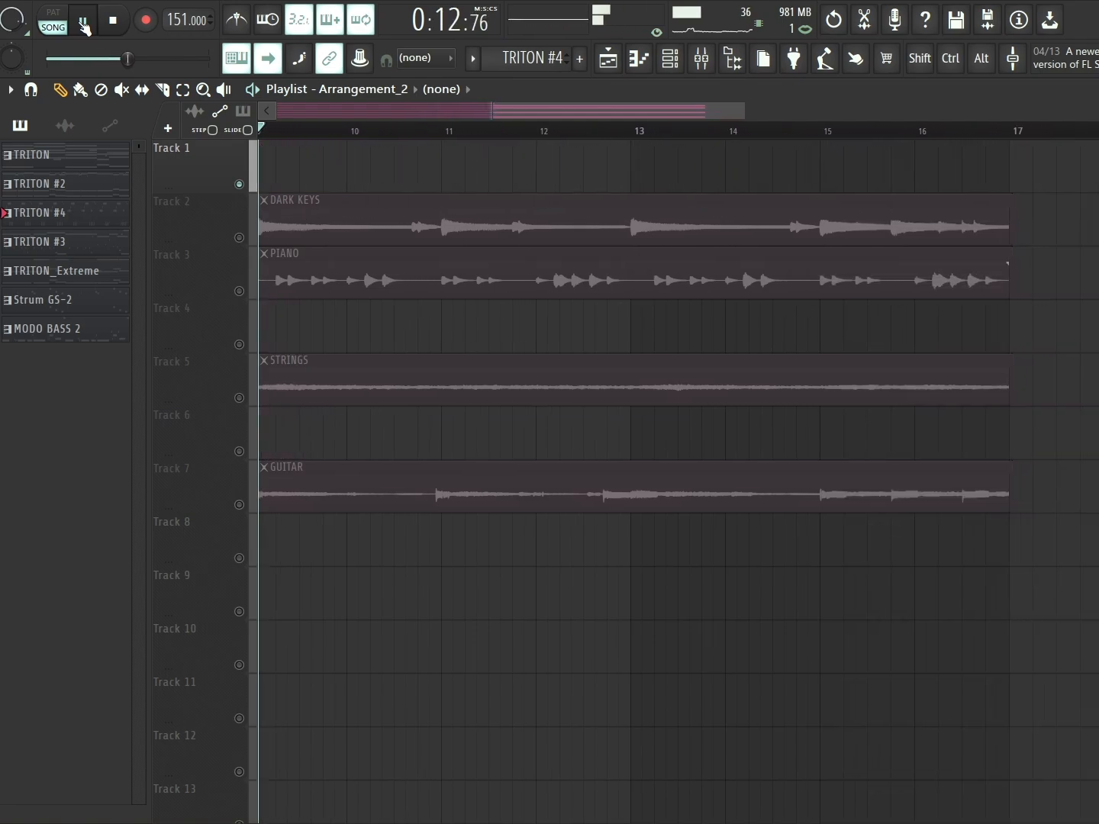
{"action": "left_click", "coordinate": [84, 24]}
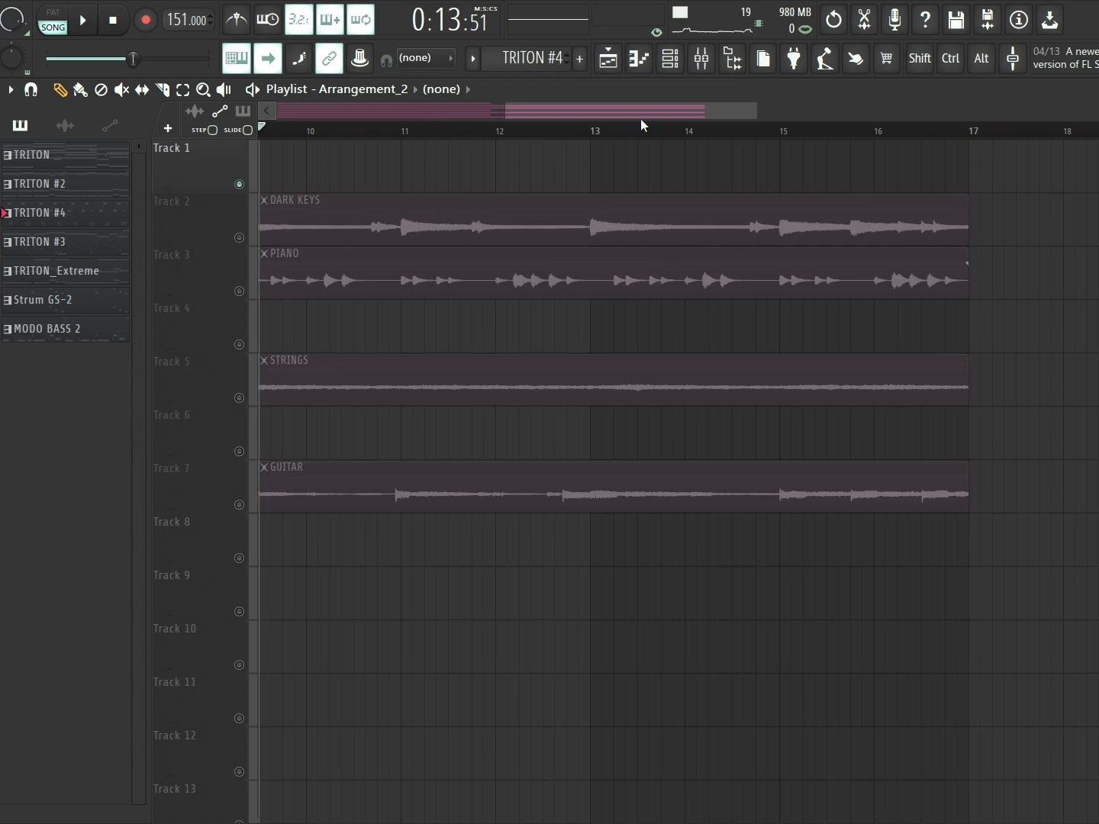
{"action": "left_click_drag", "start_coordinate": [640, 119], "coordinate": [169, 104]}
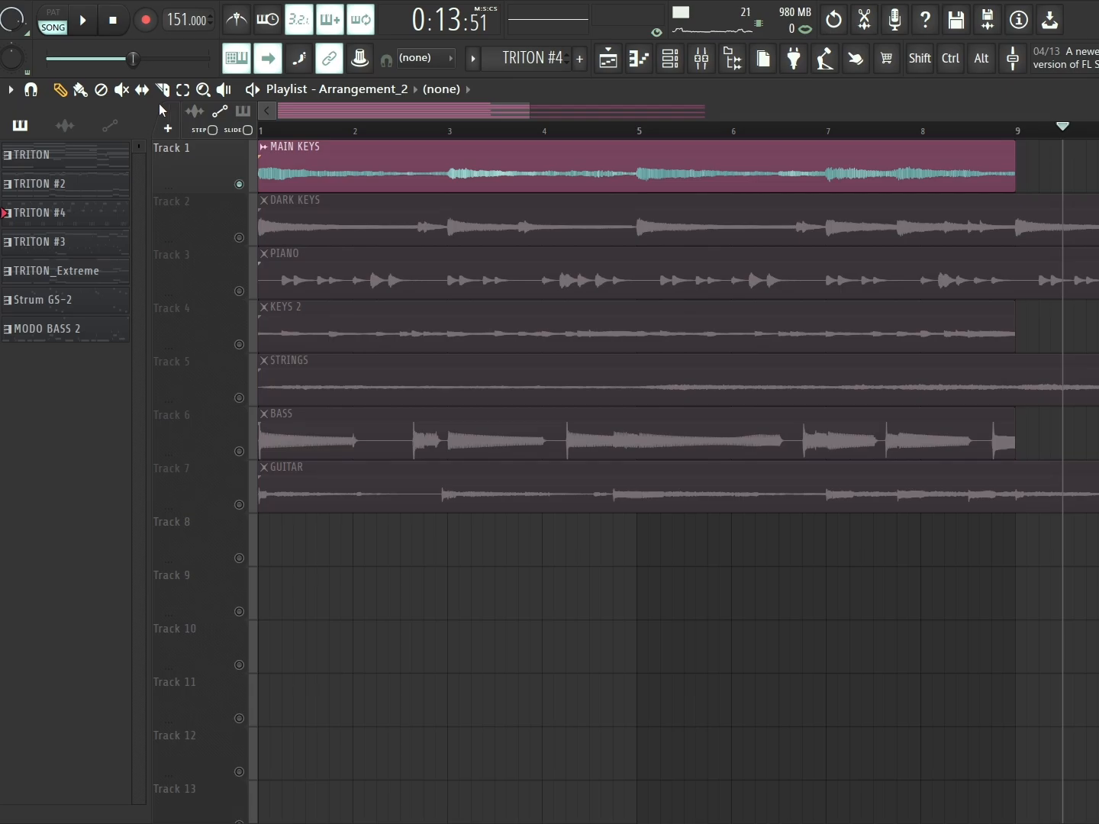
- Play the TRITON pattern's chords in the Sampler's piano roll in pattern mode, then return to the playlist in song mode
{"action": "left_click", "coordinate": [669, 64]}
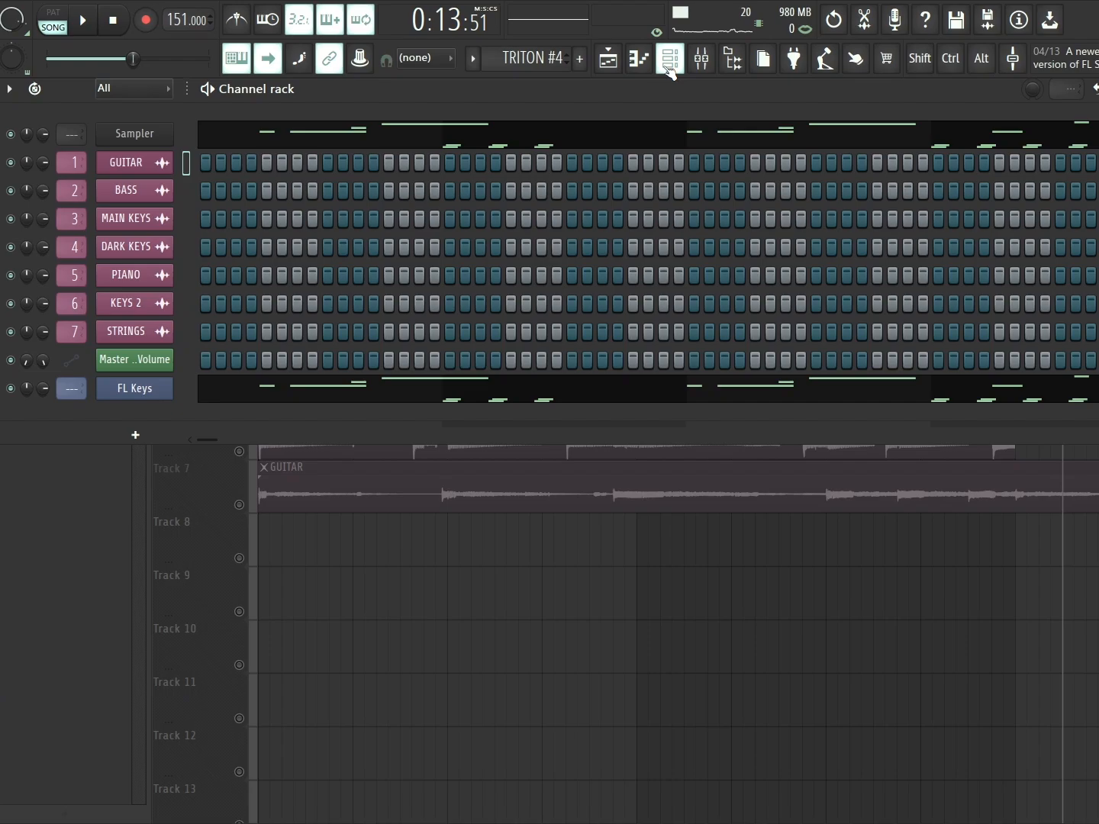
{"action": "left_click", "coordinate": [360, 387]}
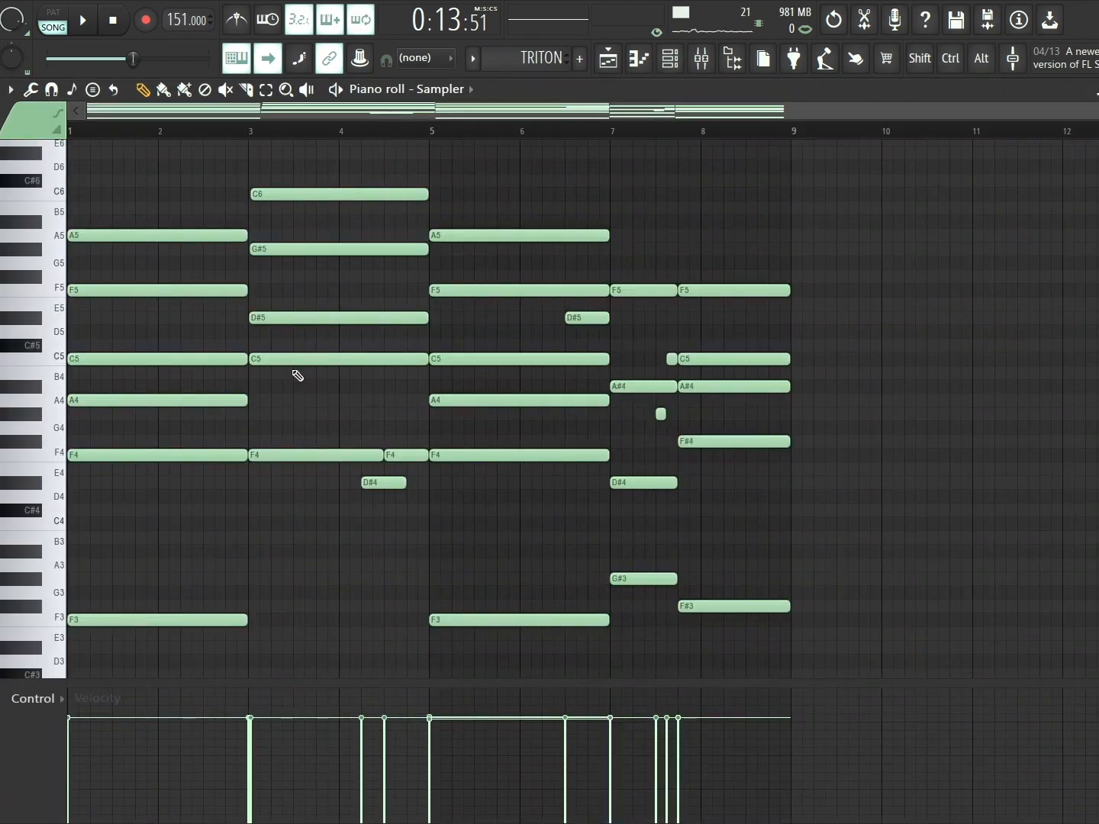
{"action": "left_click", "coordinate": [53, 13]}
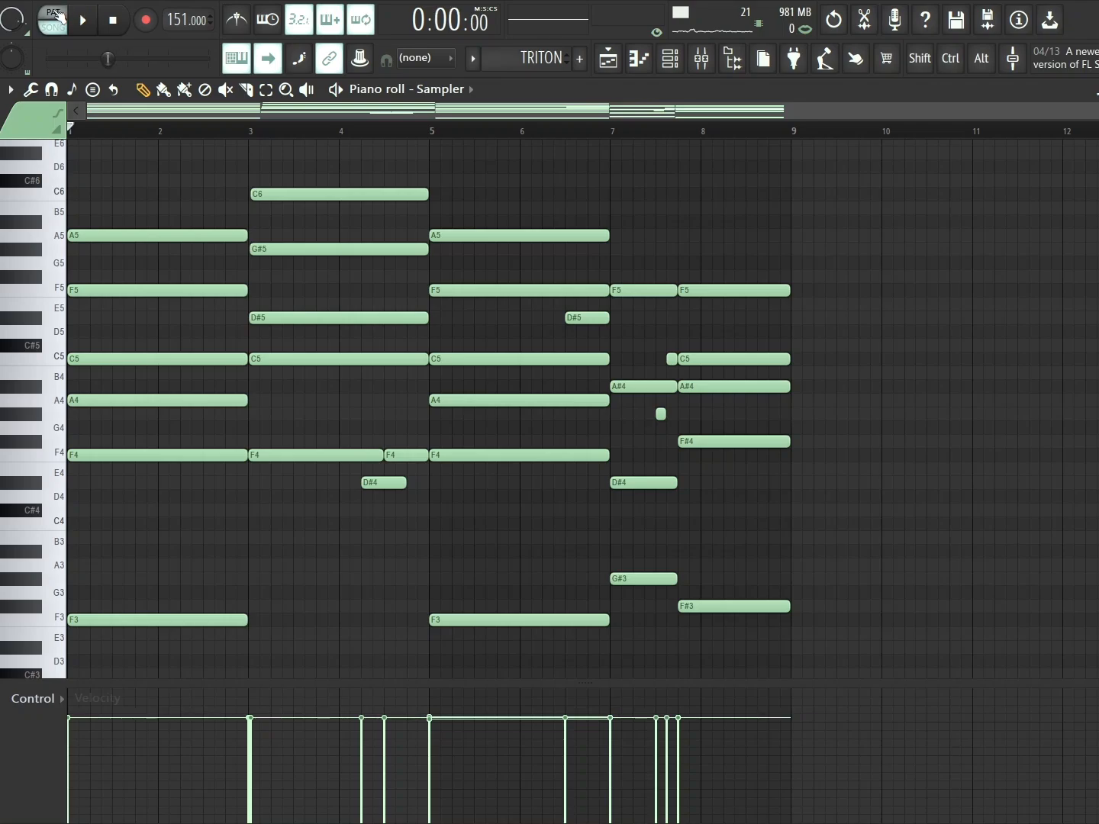
{"action": "left_click", "coordinate": [84, 23]}
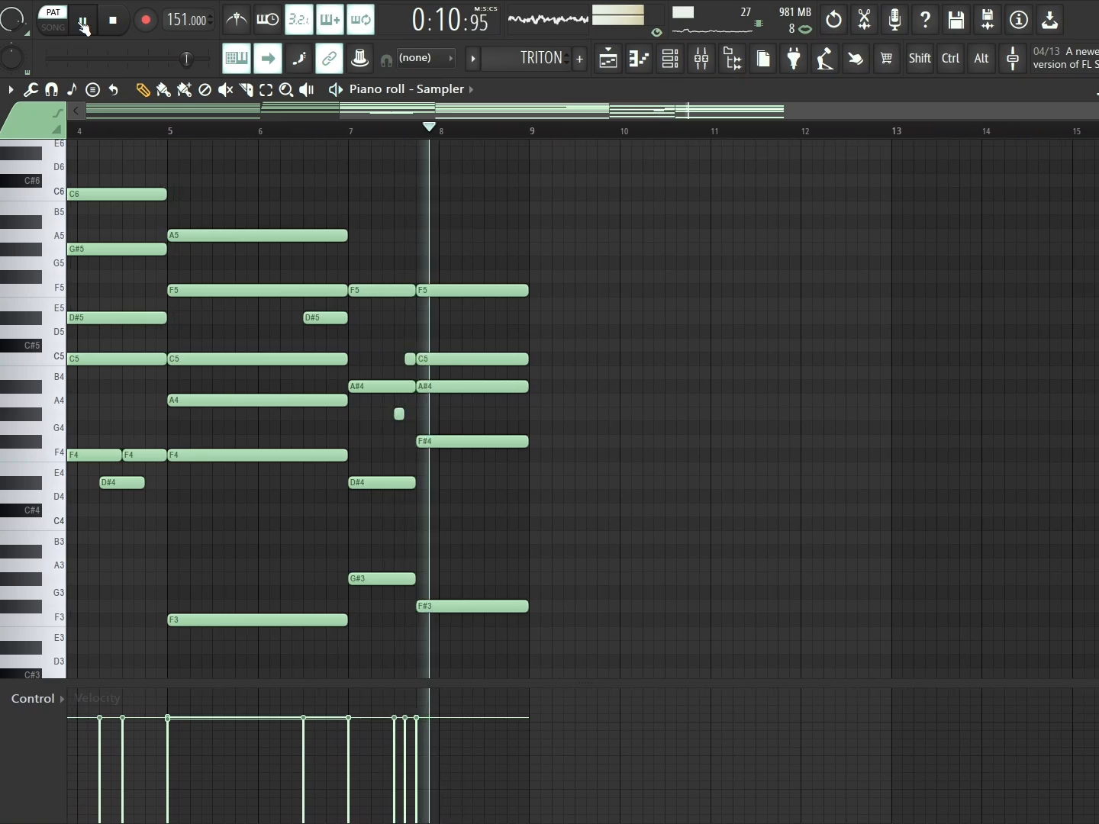
{"action": "left_click", "coordinate": [85, 26]}
{"action": "key", "text": "F5"}
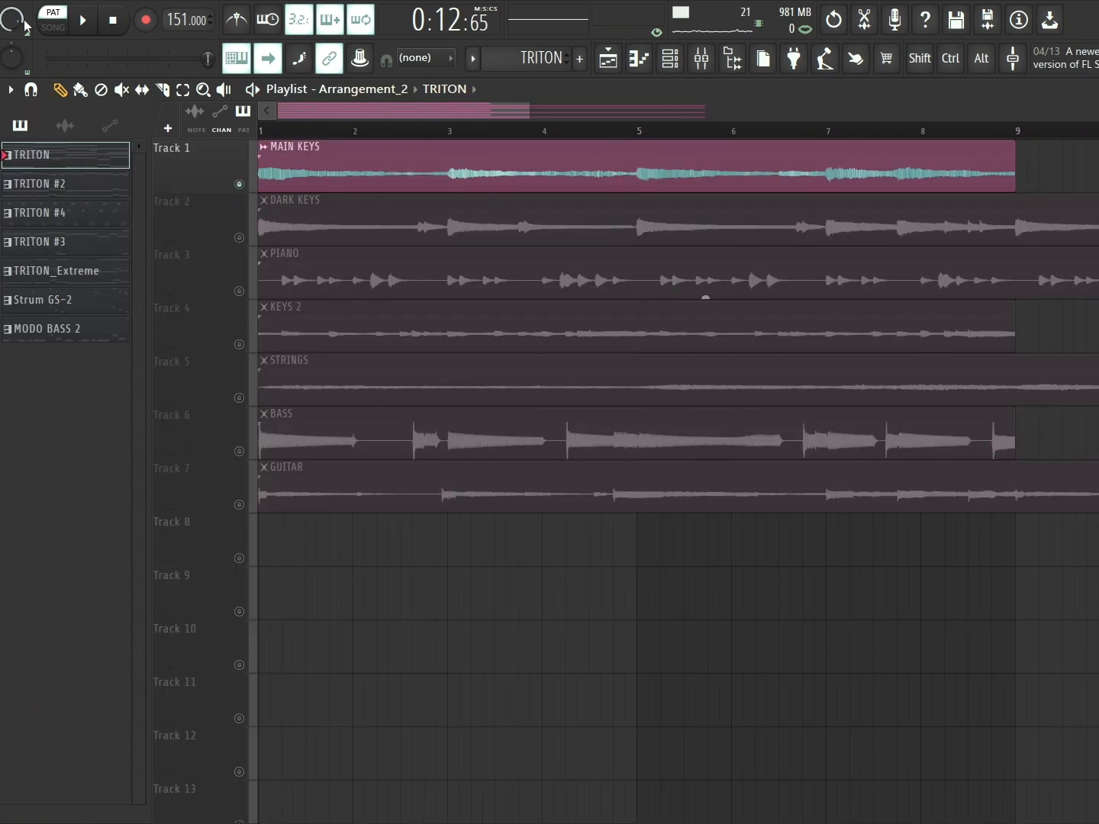
{"action": "left_click", "coordinate": [47, 29]}
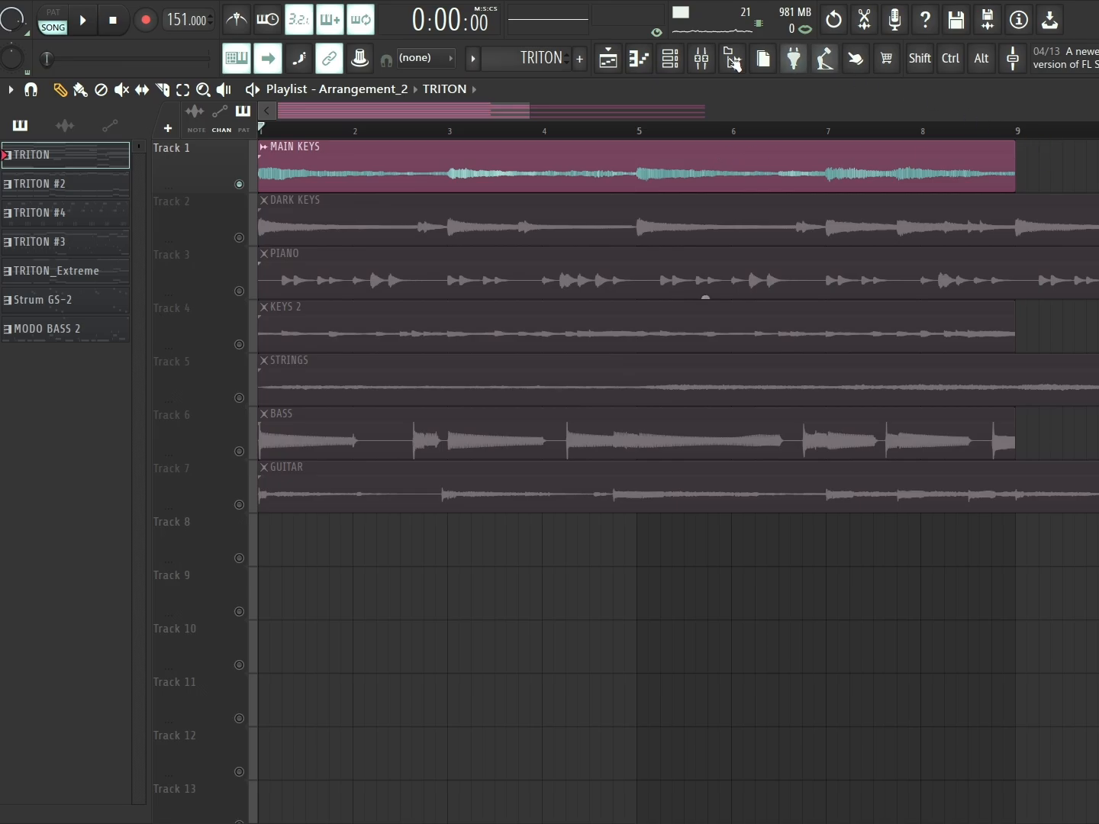
- Examine the Fruity parametric EQ 2 and VLA-2A settings on the MAIN KEYS mixer track
{"action": "left_click", "coordinate": [701, 60]}
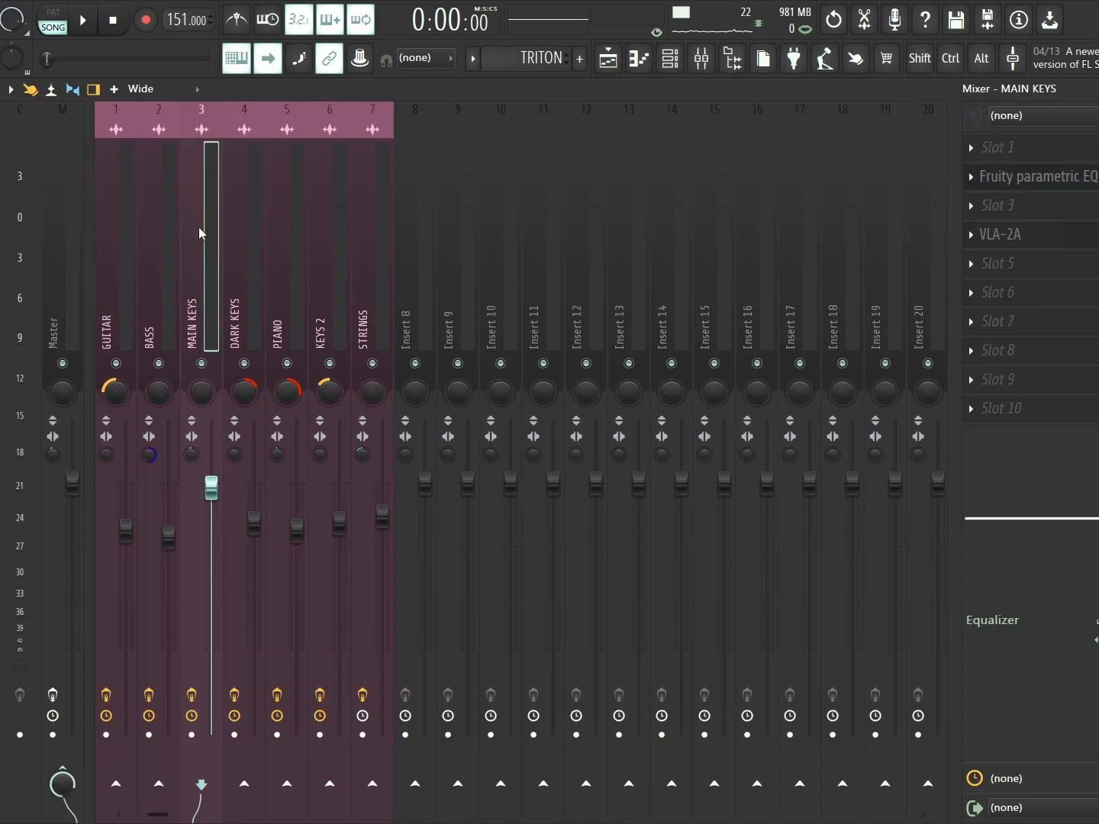
{"action": "left_click", "coordinate": [1093, 177]}
{"action": "key", "text": "space"}
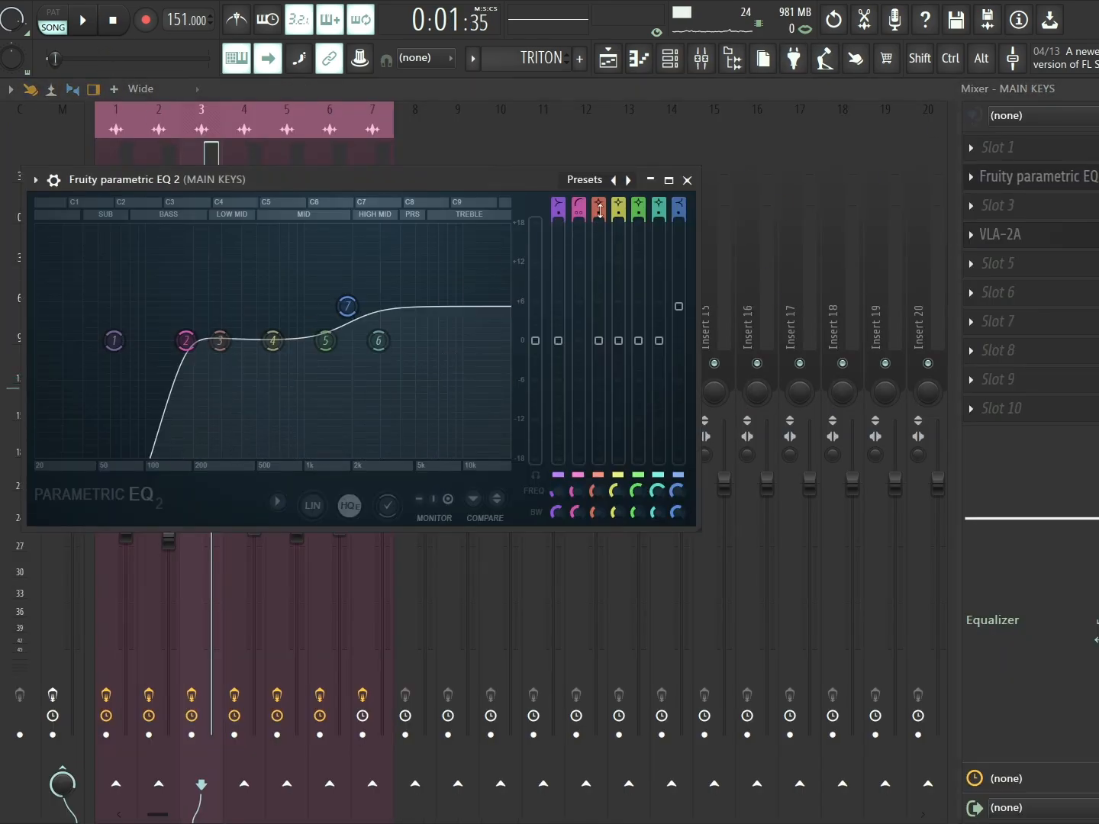
{"action": "left_click", "coordinate": [689, 180]}
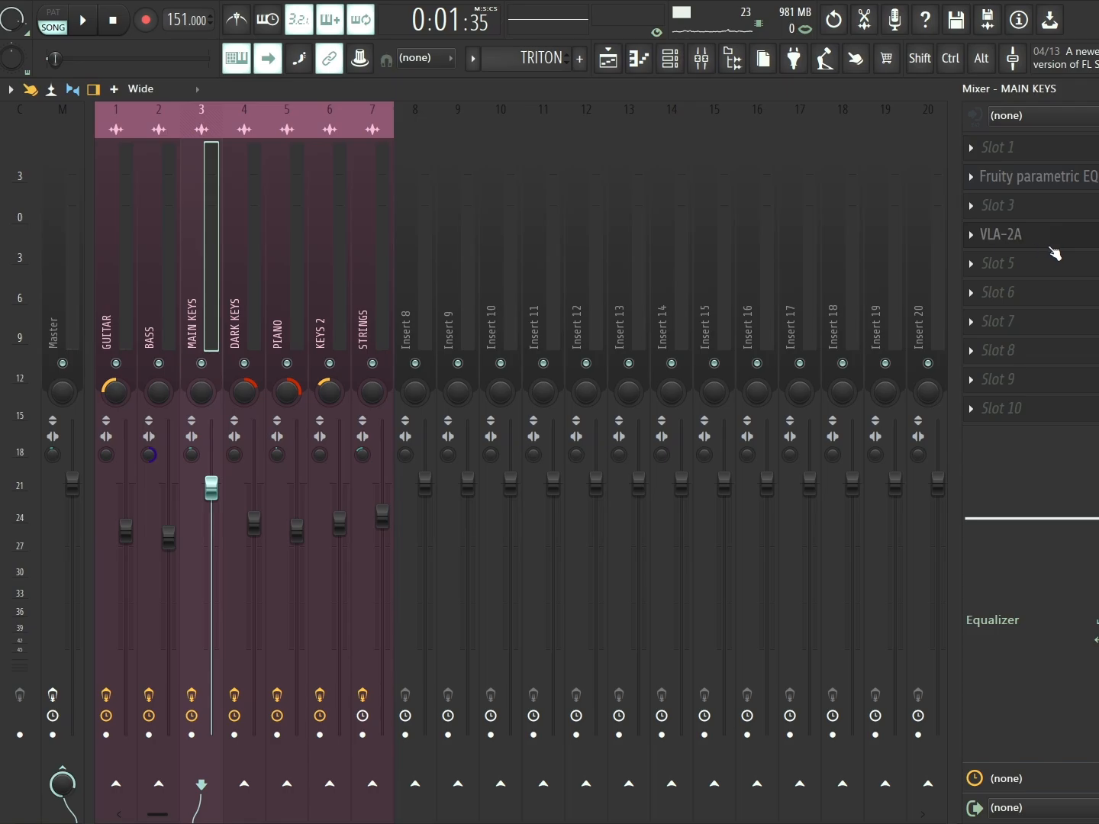
{"action": "left_click", "coordinate": [1049, 244]}
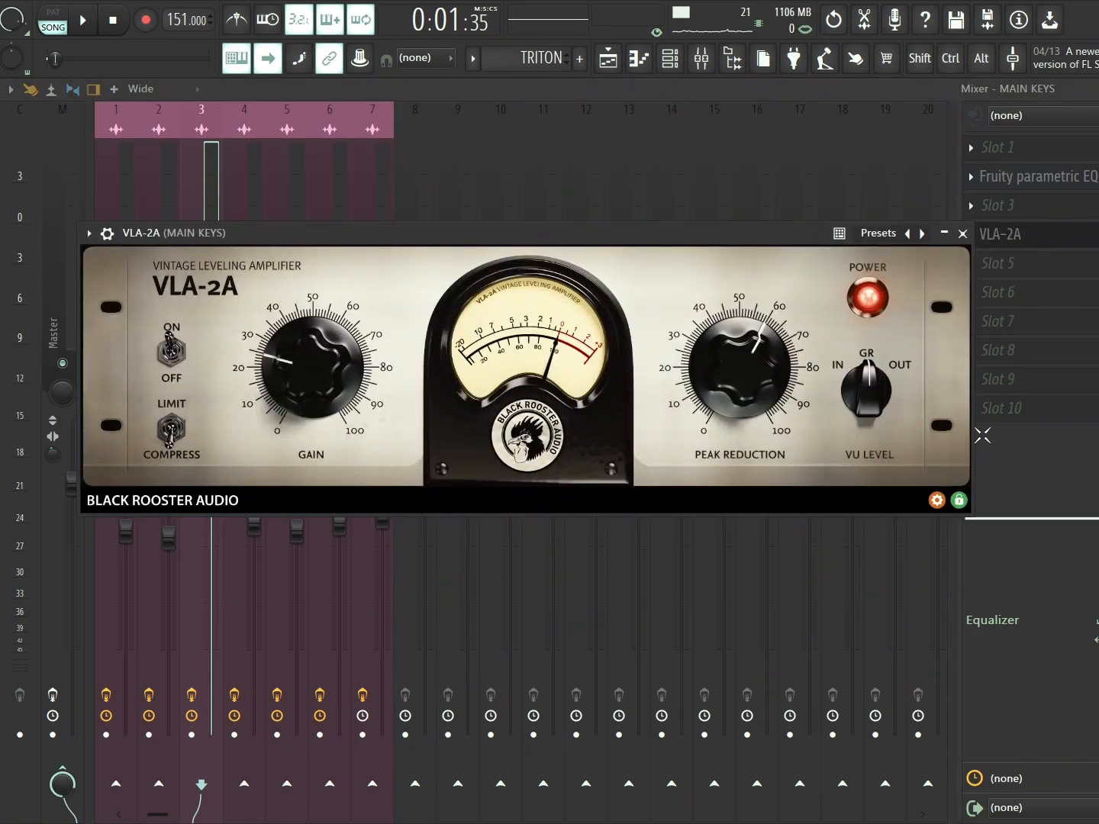
{"action": "left_click", "coordinate": [962, 233]}
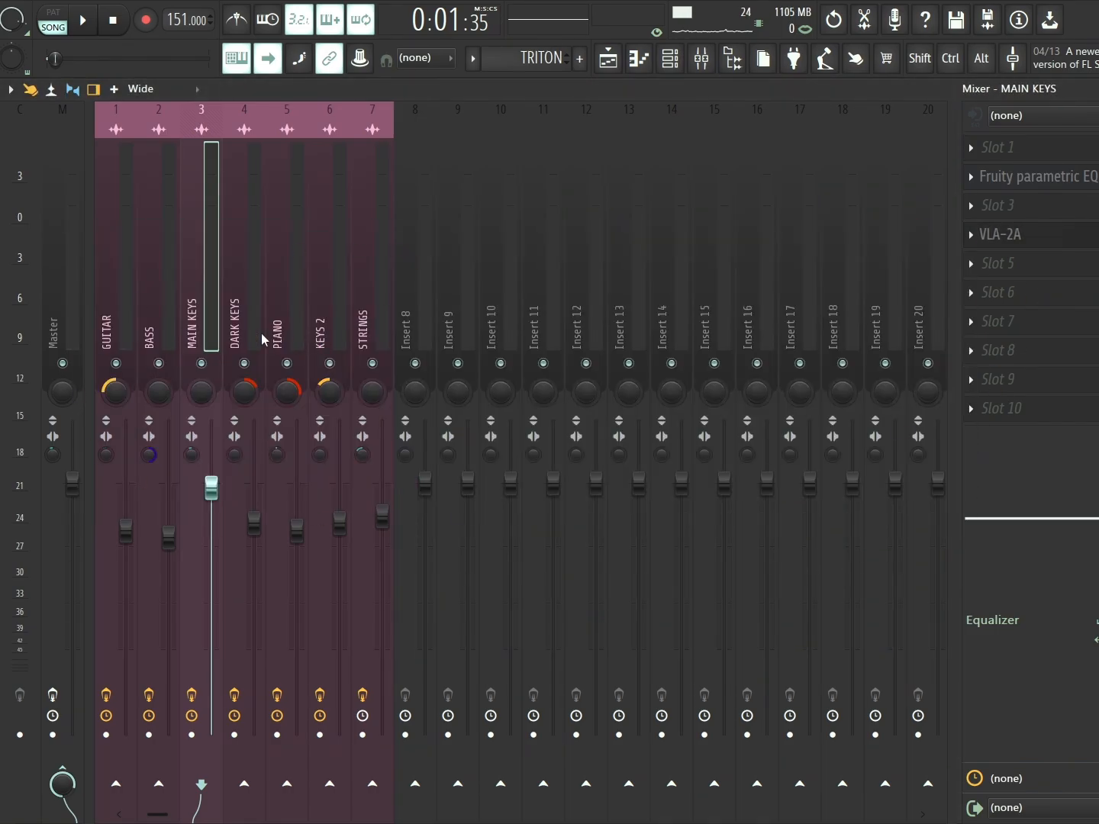
- Move the playlist playhead back to bar 1 and solo the DARK KEYS track instead of MAIN KEYS
{"action": "left_click", "coordinate": [608, 58]}
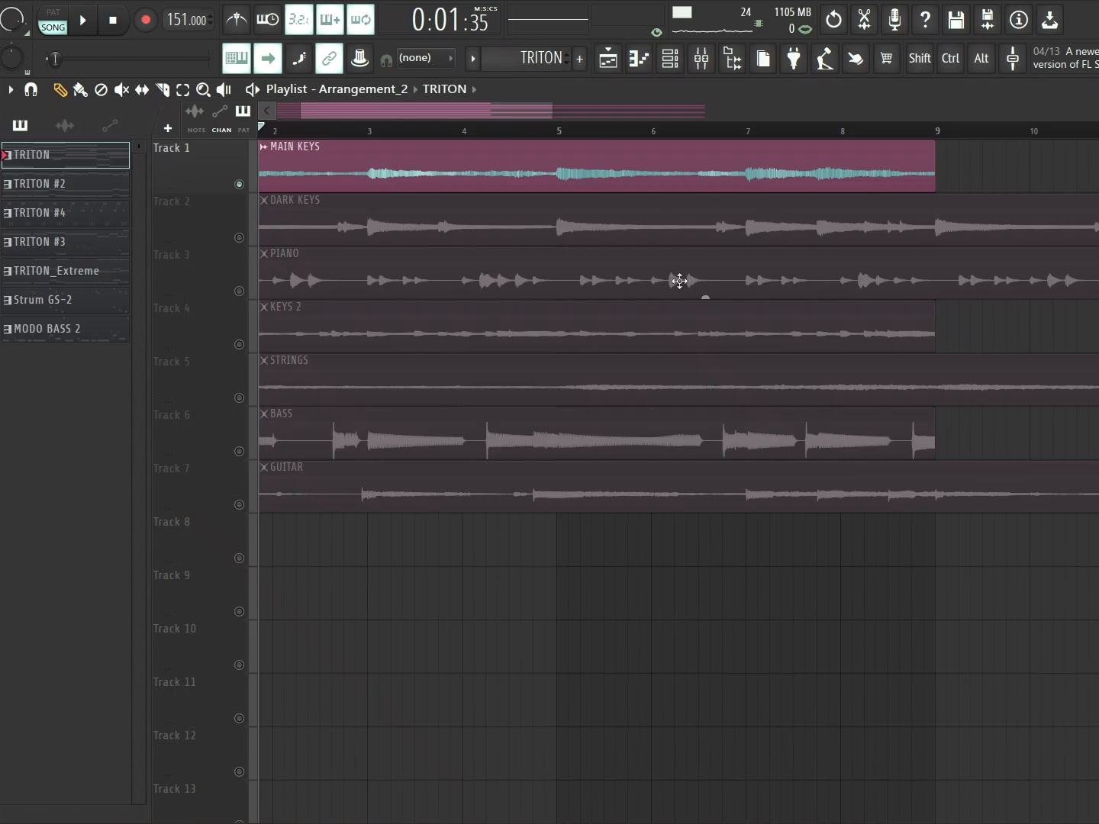
{"action": "left_click_drag", "start_coordinate": [488, 111], "coordinate": [300, 110]}
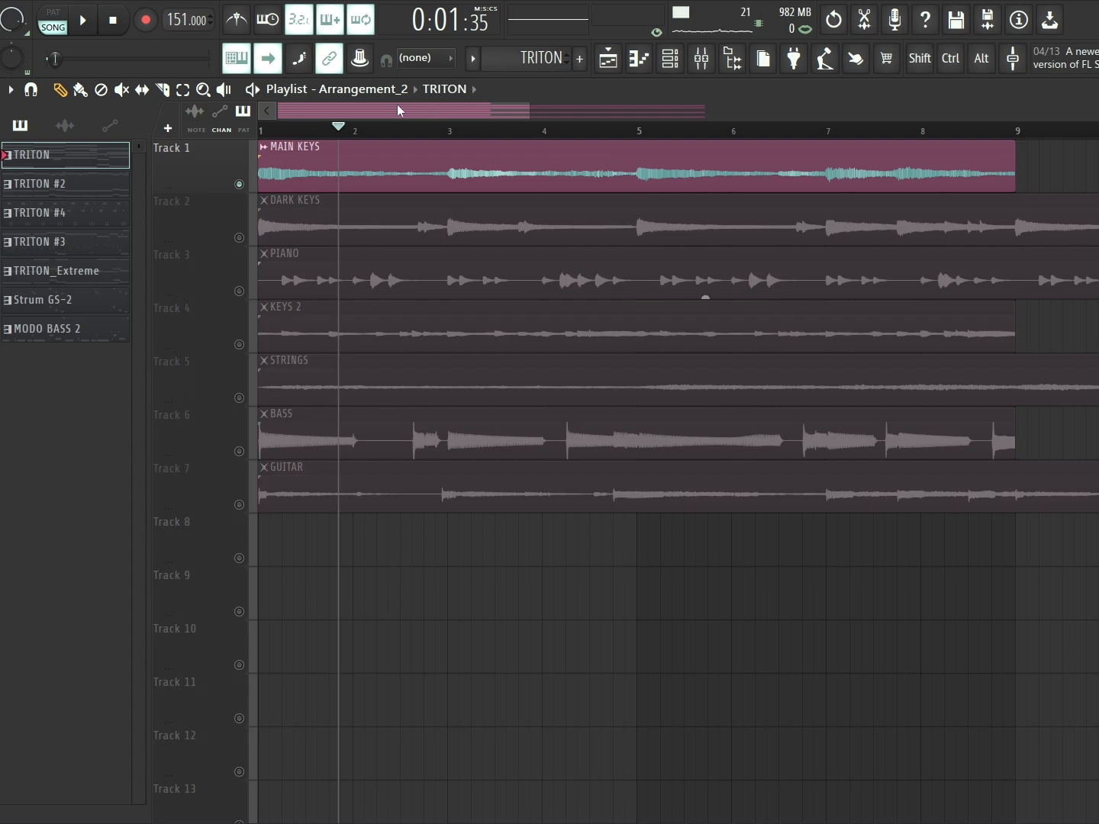
{"action": "left_click_drag", "start_coordinate": [332, 131], "coordinate": [206, 139]}
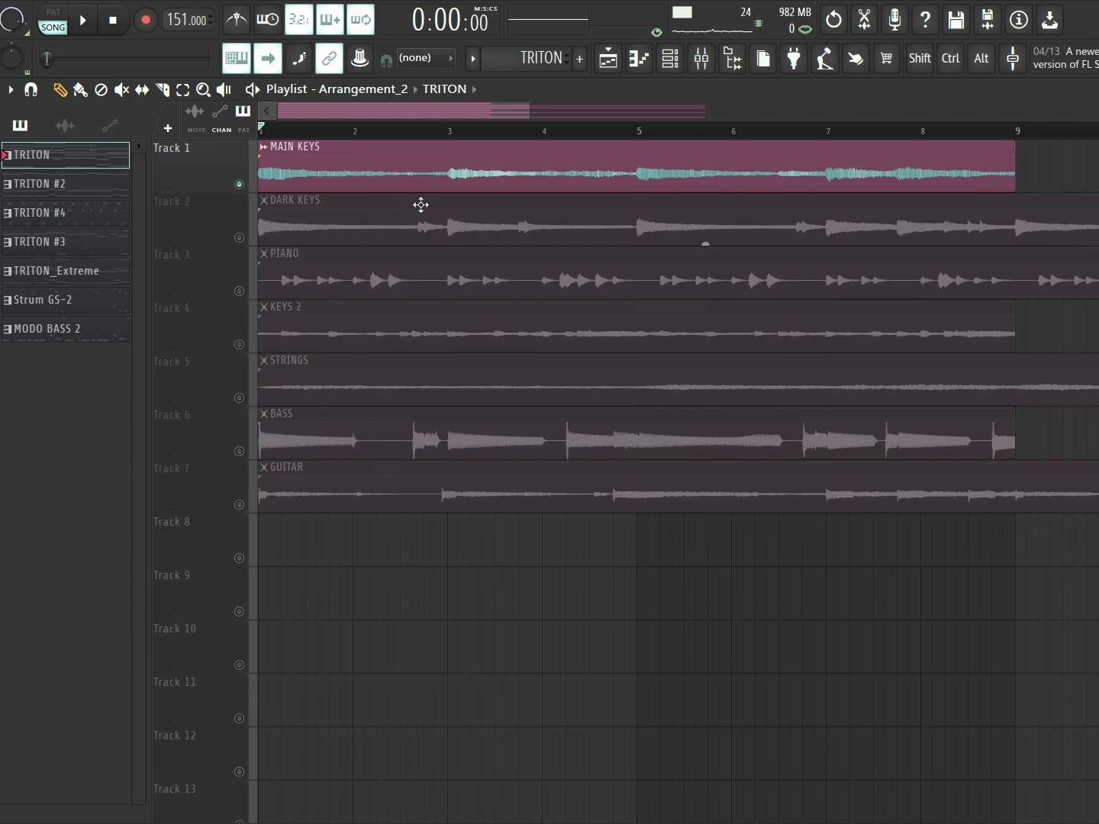
{"action": "left_click", "coordinate": [242, 239]}
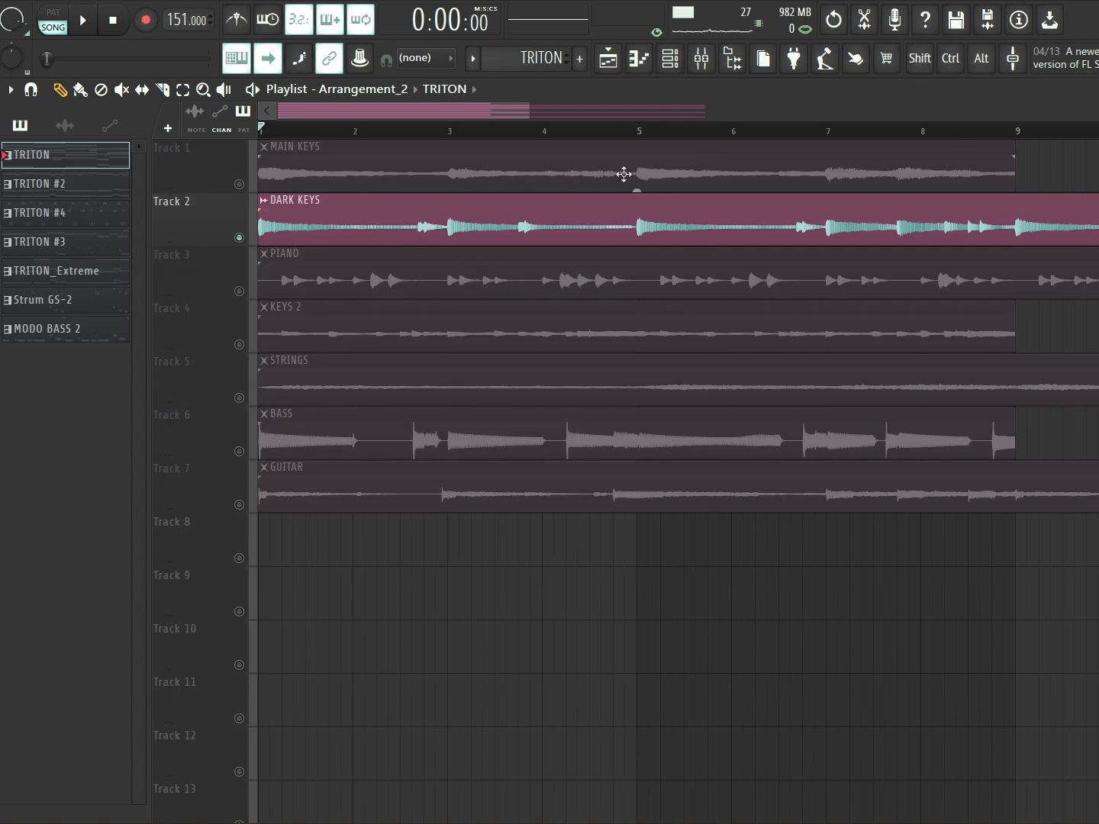
- Play the soloed DARK KEYS clip through its first eight bars, pause, and return to the start
{"action": "left_click", "coordinate": [84, 22]}
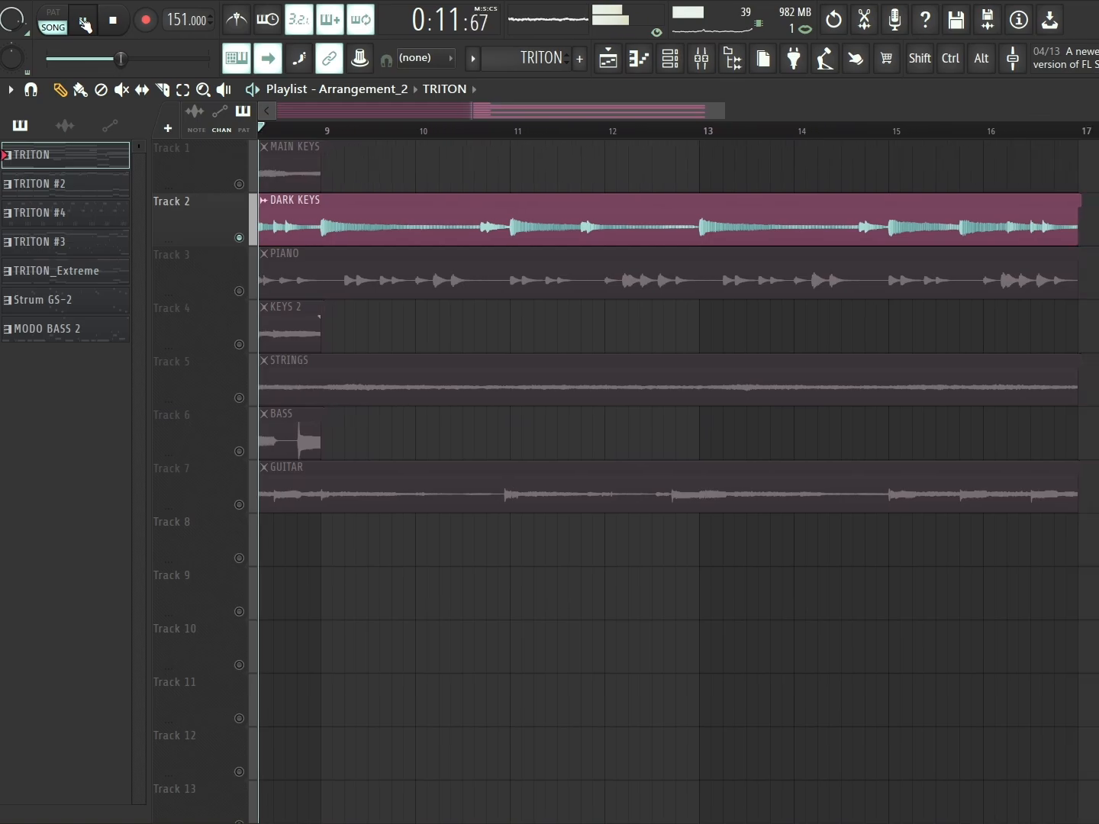
{"action": "left_click", "coordinate": [86, 24]}
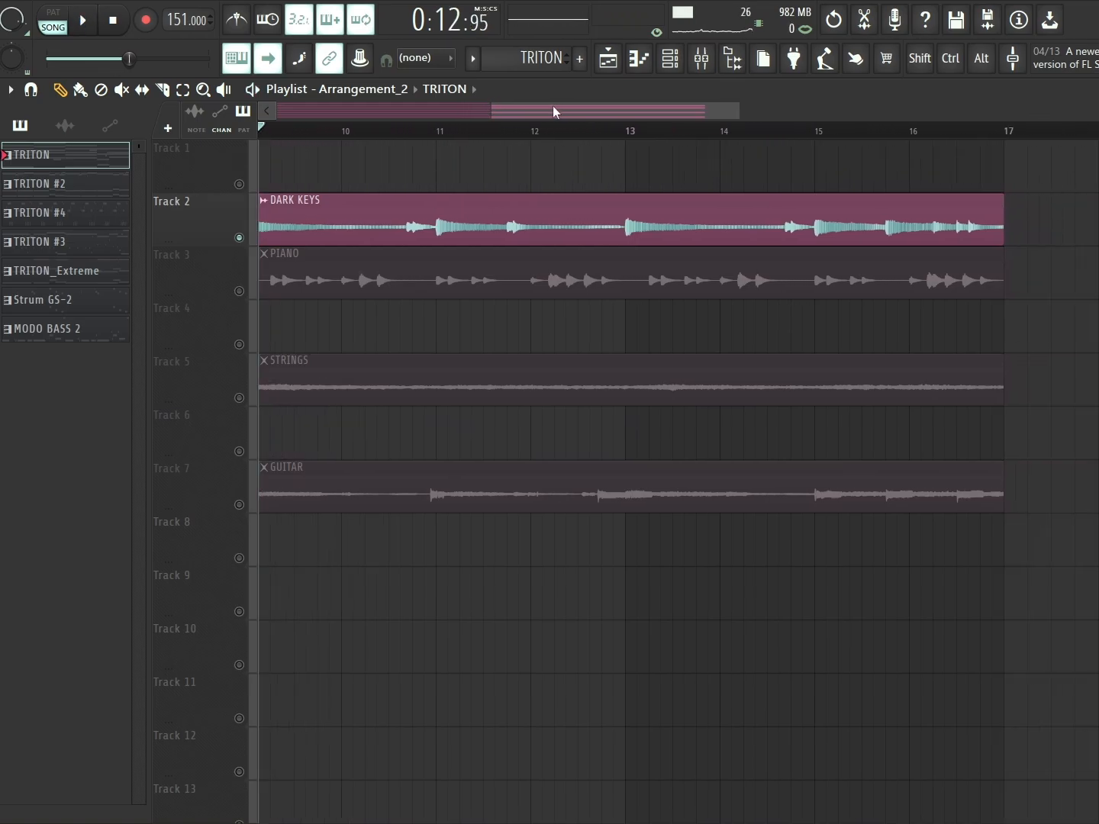
{"action": "left_click_drag", "start_coordinate": [553, 112], "coordinate": [111, 113]}
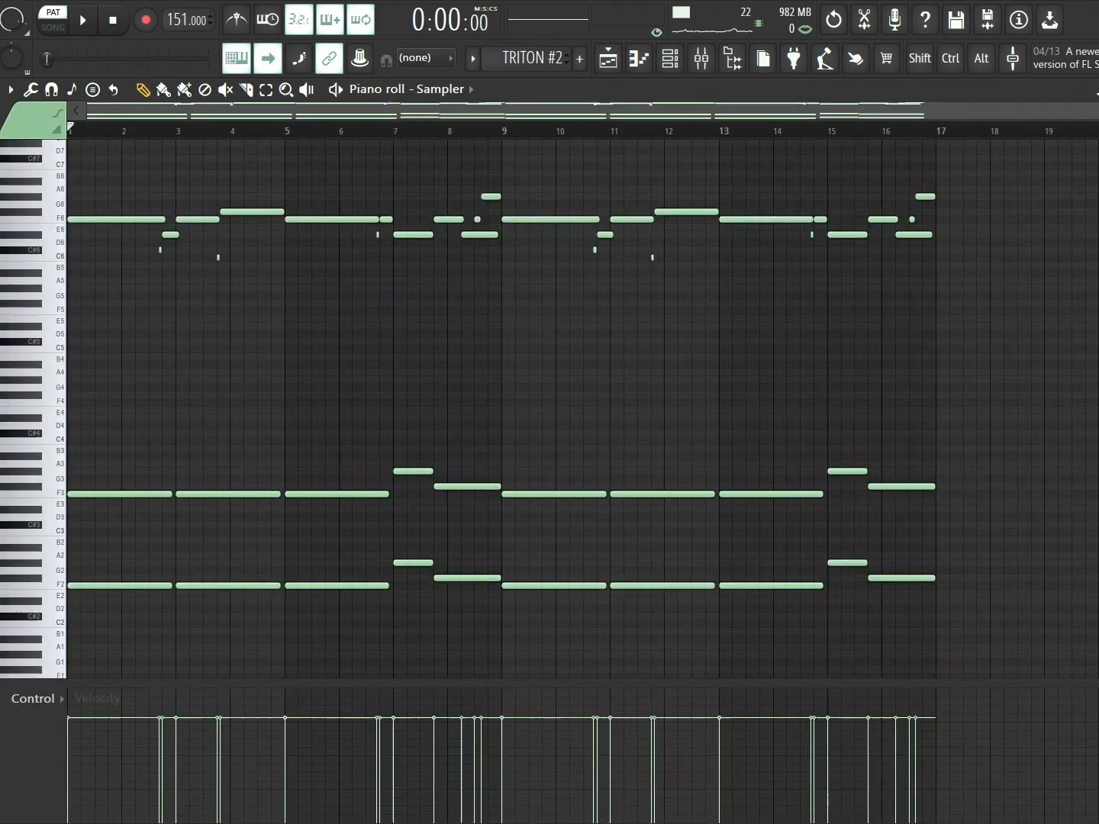
- Play the TRITON #2 pattern's notes in the piano roll for about eight bars, then pause
{"action": "left_click", "coordinate": [84, 22]}
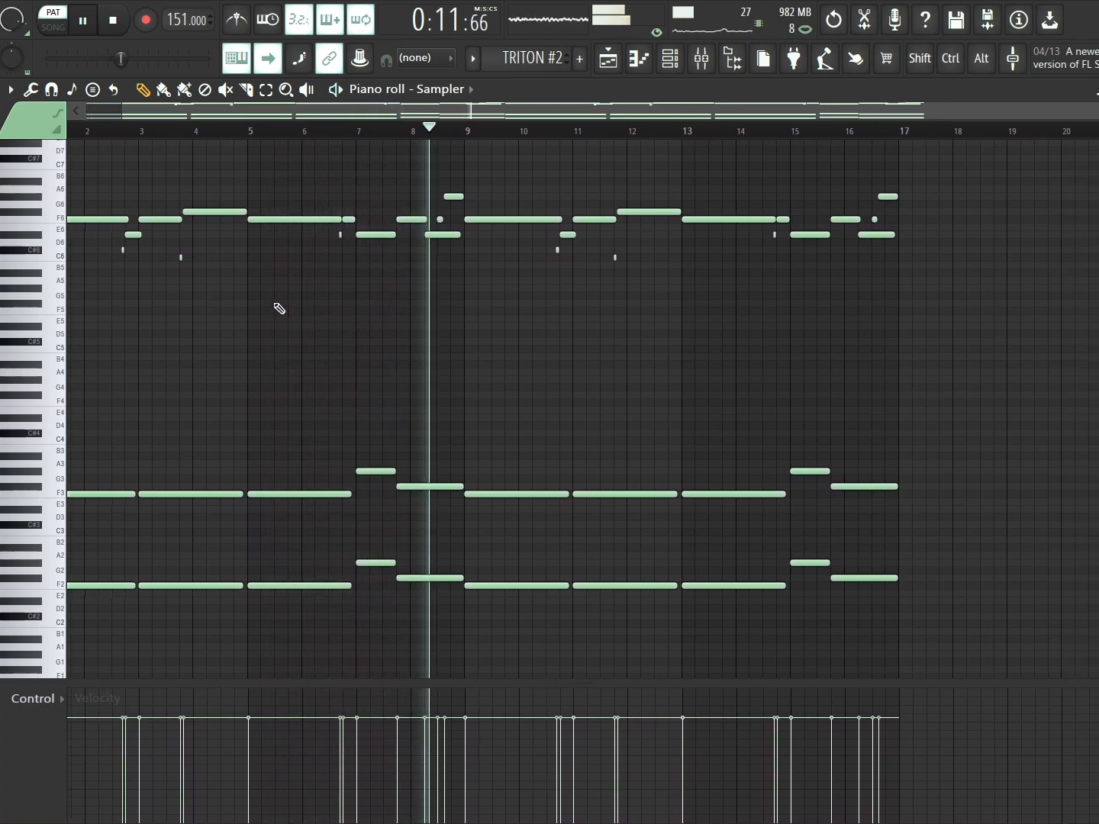
{"action": "left_click", "coordinate": [83, 21]}
{"action": "left_click_drag", "start_coordinate": [503, 116], "coordinate": [428, 115]}
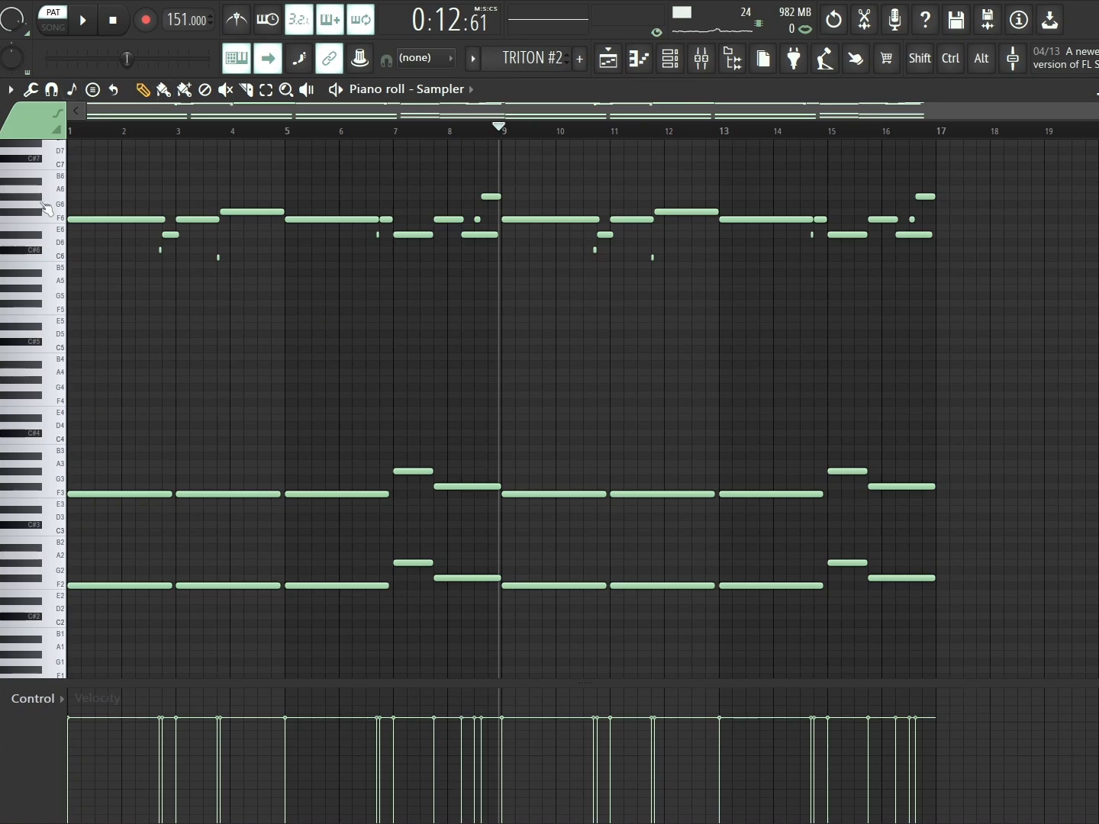
- Return to the playlist and solo the PIANO track instead of DARK KEYS
{"action": "left_click", "coordinate": [669, 61]}
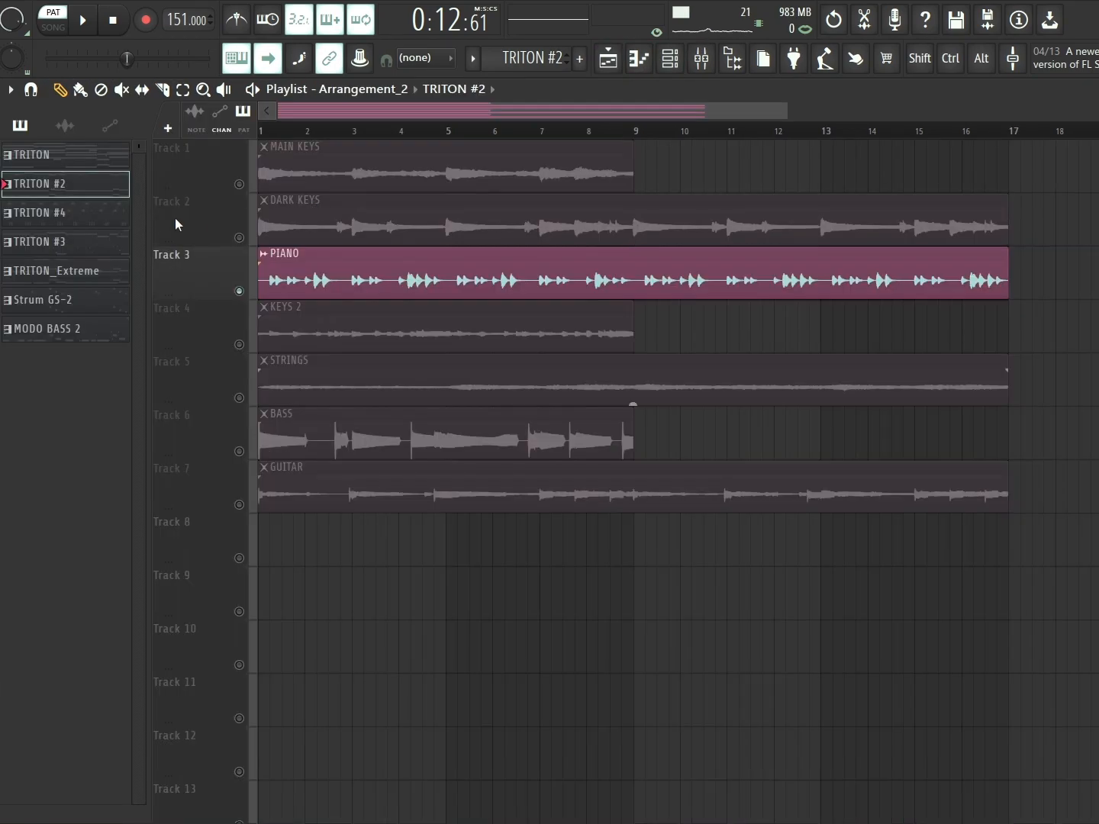
{"action": "left_click", "coordinate": [243, 243]}
- Examine the Fruity parametric EQ 2 and VLA-2A settings on the DARK KEYS mixer track
{"action": "left_click", "coordinate": [702, 58]}
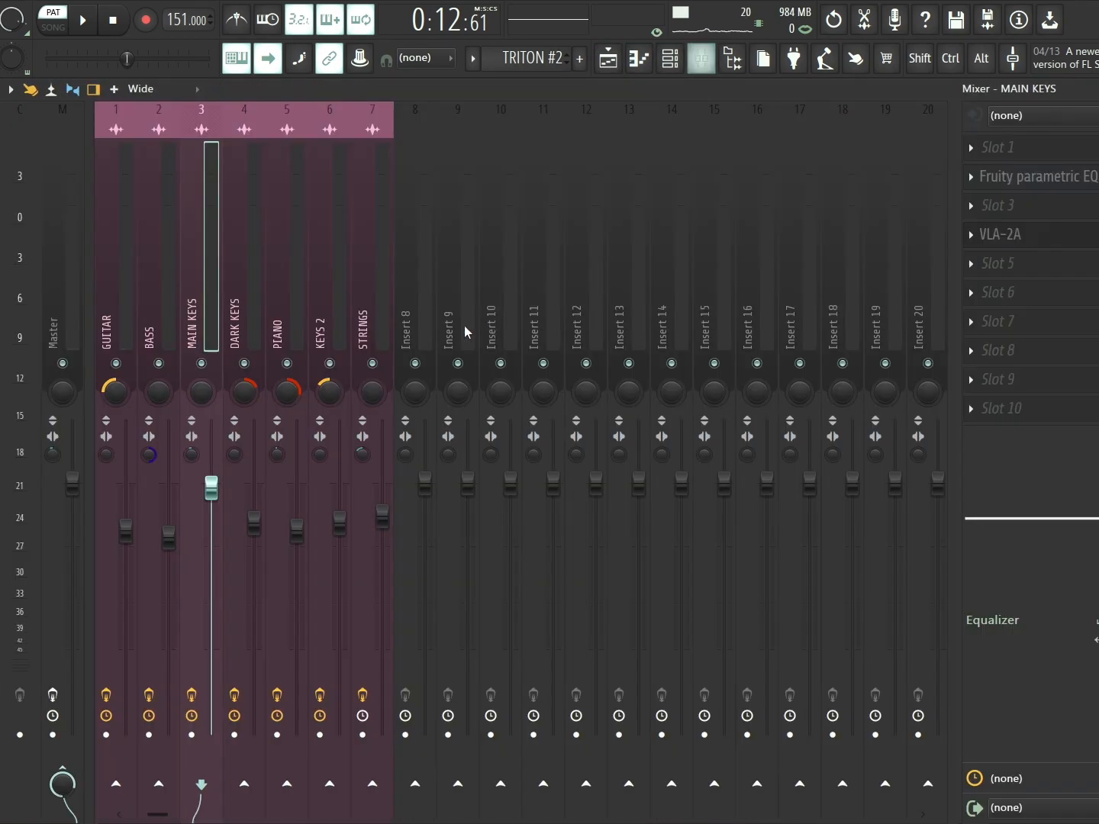
{"action": "left_click", "coordinate": [258, 294]}
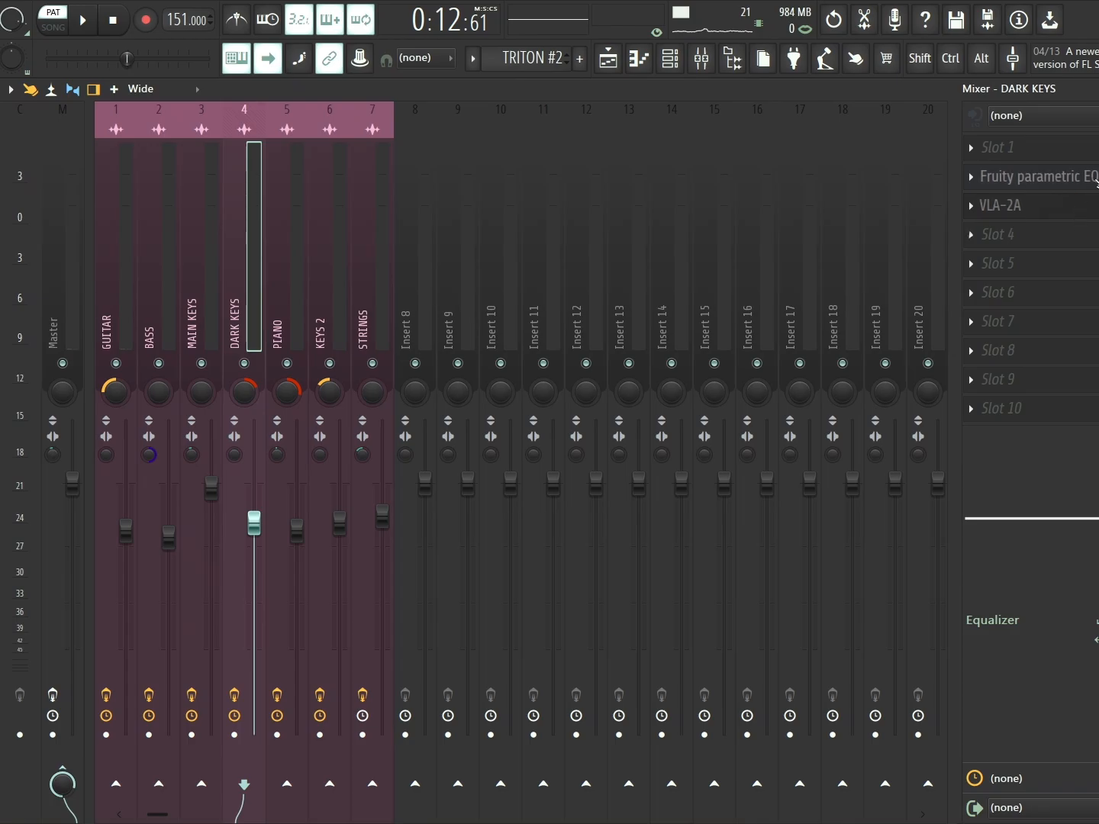
{"action": "left_click", "coordinate": [1067, 177]}
{"action": "left_click", "coordinate": [1095, 180]}
{"action": "left_click", "coordinate": [1089, 203]}
{"action": "left_click", "coordinate": [1089, 203]}
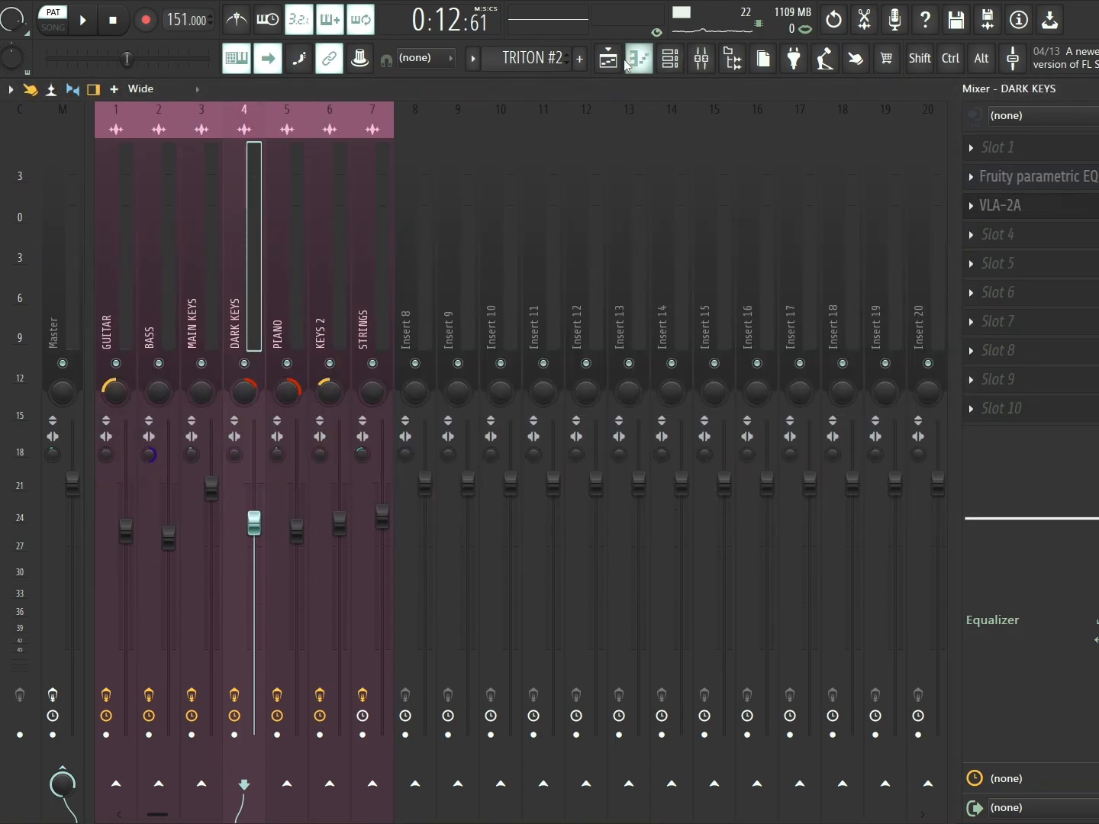
- Play the soloed PIANO clip from bar 1 in song mode for about eight bars, then pause
{"action": "left_click", "coordinate": [608, 59]}
{"action": "left_click", "coordinate": [223, 298]}
{"action": "left_click", "coordinate": [47, 28]}
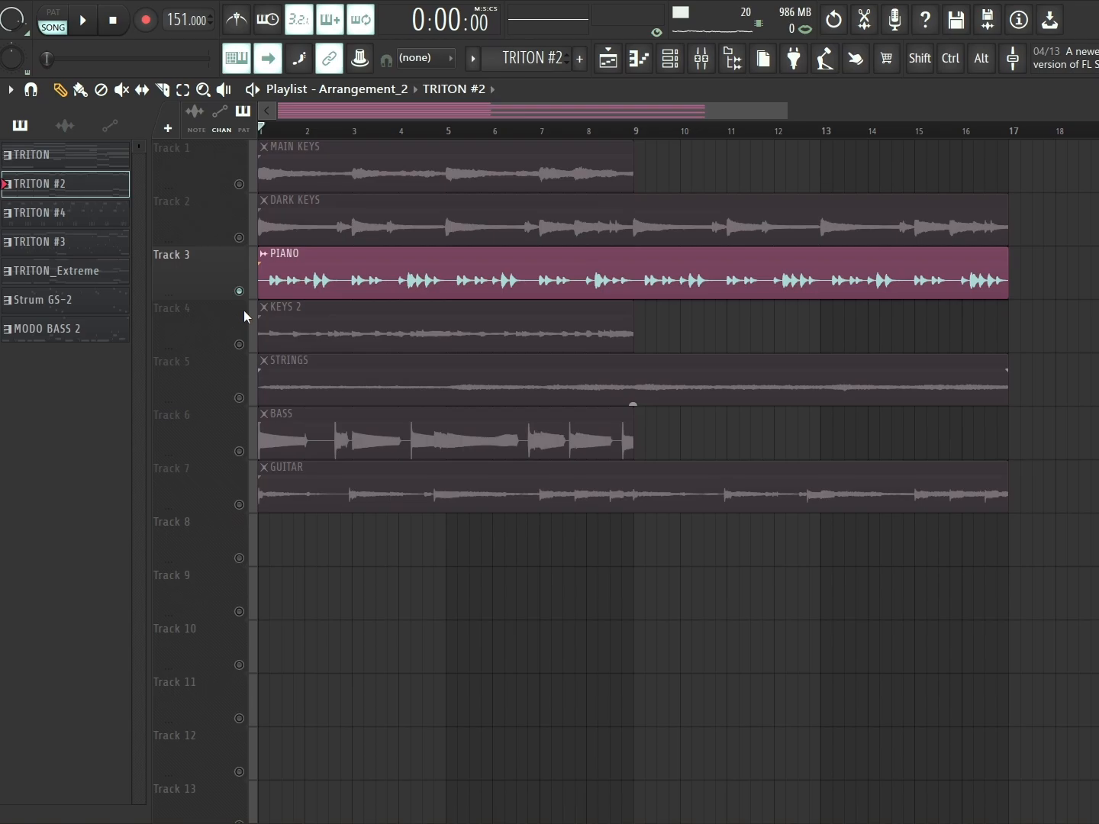
{"action": "left_click", "coordinate": [84, 23]}
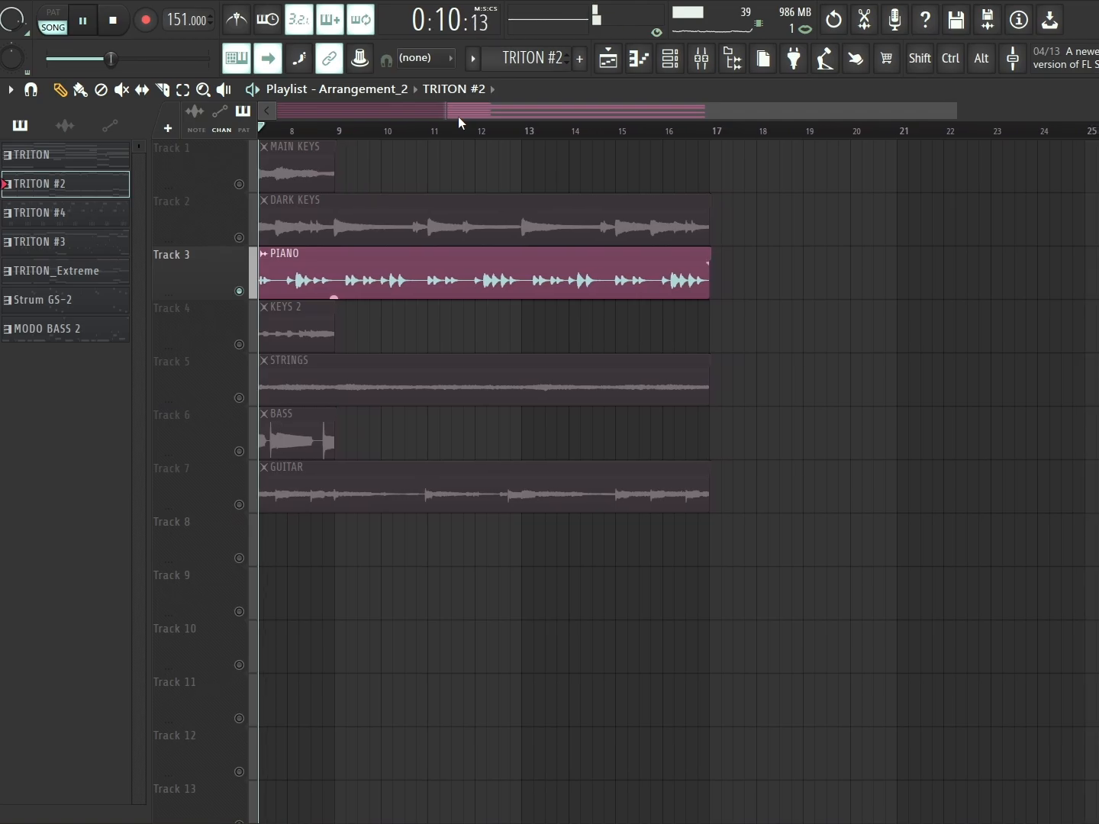
{"action": "left_click", "coordinate": [81, 24]}
{"action": "left_click_drag", "start_coordinate": [537, 111], "coordinate": [317, 114]}
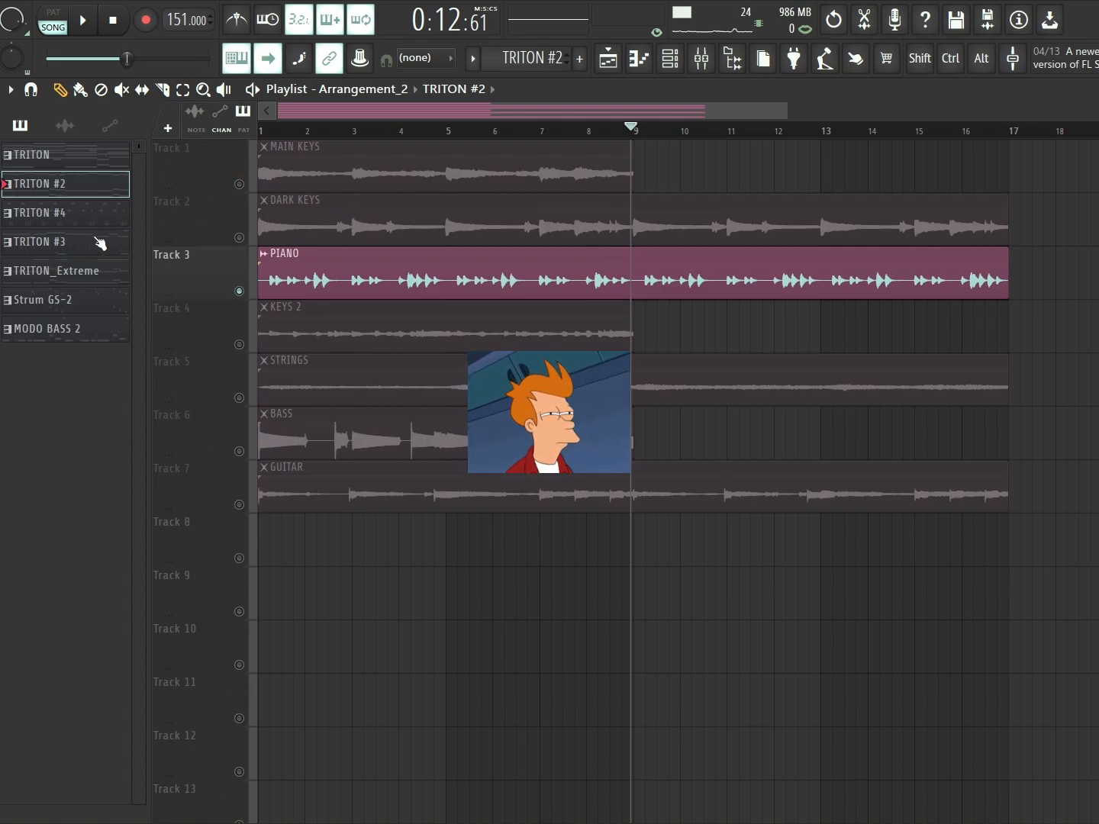
- Play the TRITON #4 pattern's notes in the piano roll for about nine bars, pause, and bring bar 1 back into view
{"action": "left_click", "coordinate": [67, 226]}
{"action": "scroll", "coordinate": [441, 191], "scroll_direction": "up", "scroll_amount": 5}
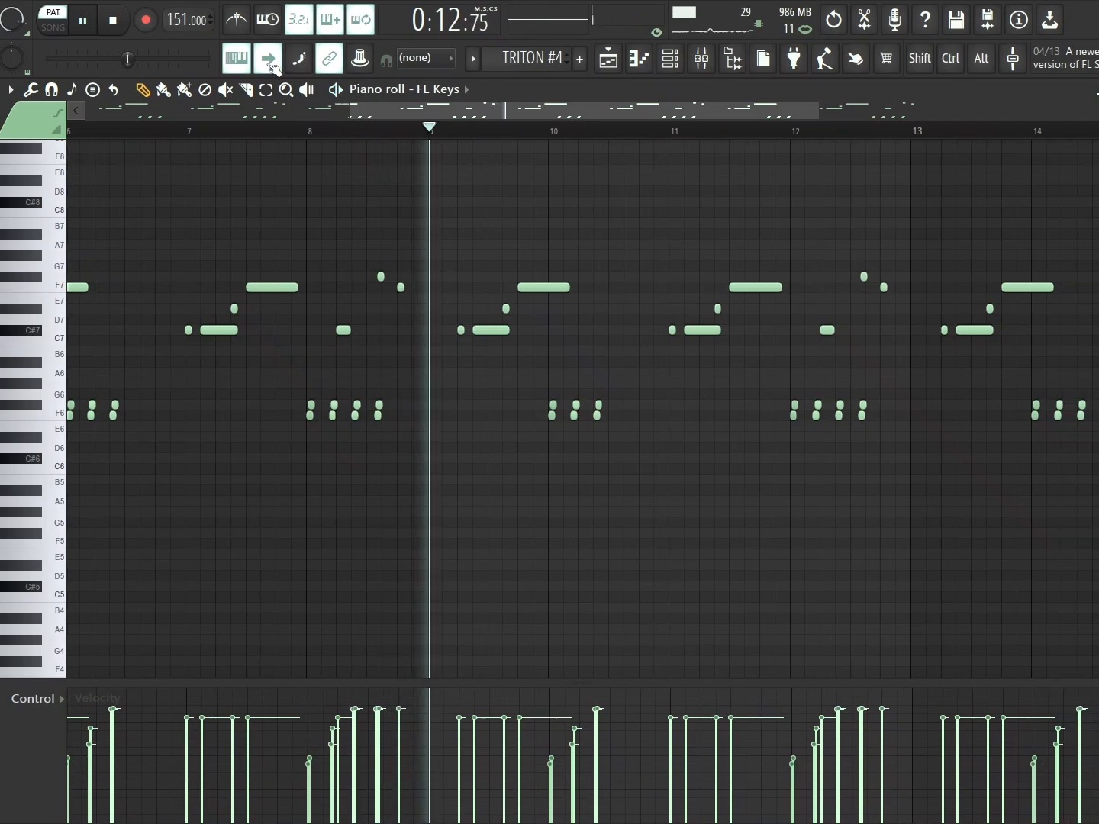
{"action": "left_click", "coordinate": [83, 21]}
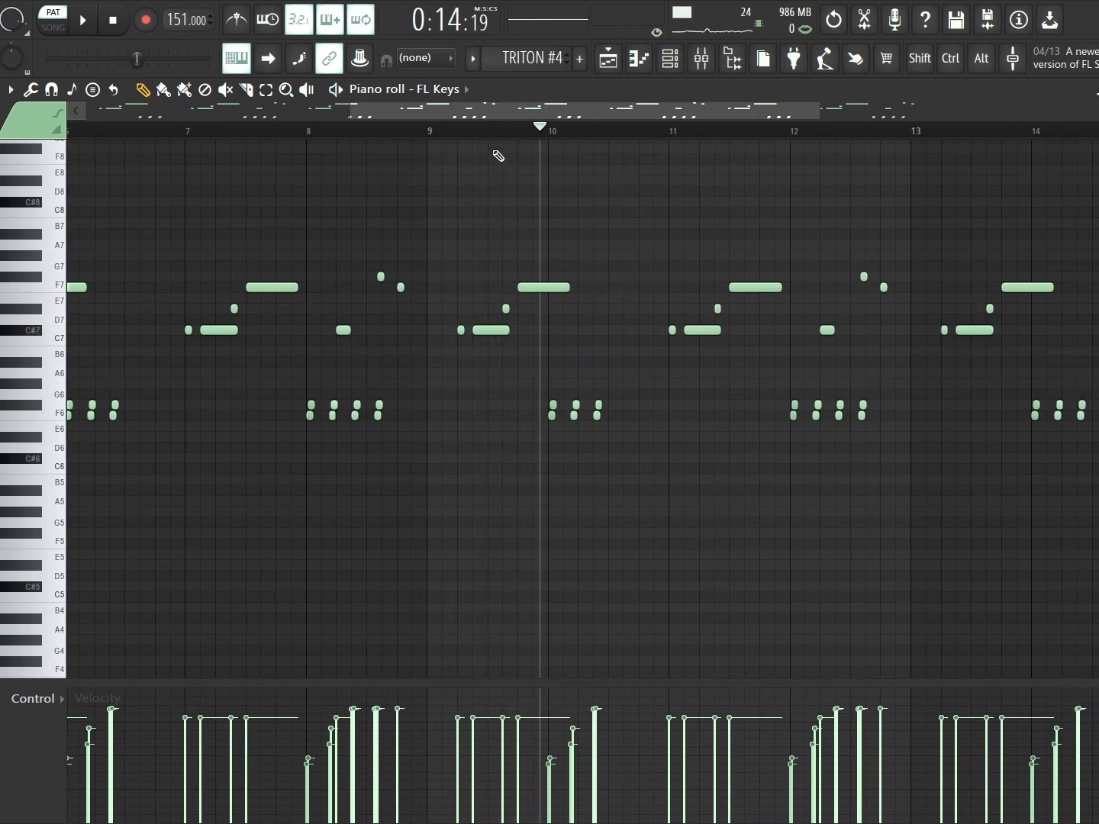
{"action": "left_click_drag", "start_coordinate": [490, 119], "coordinate": [222, 118]}
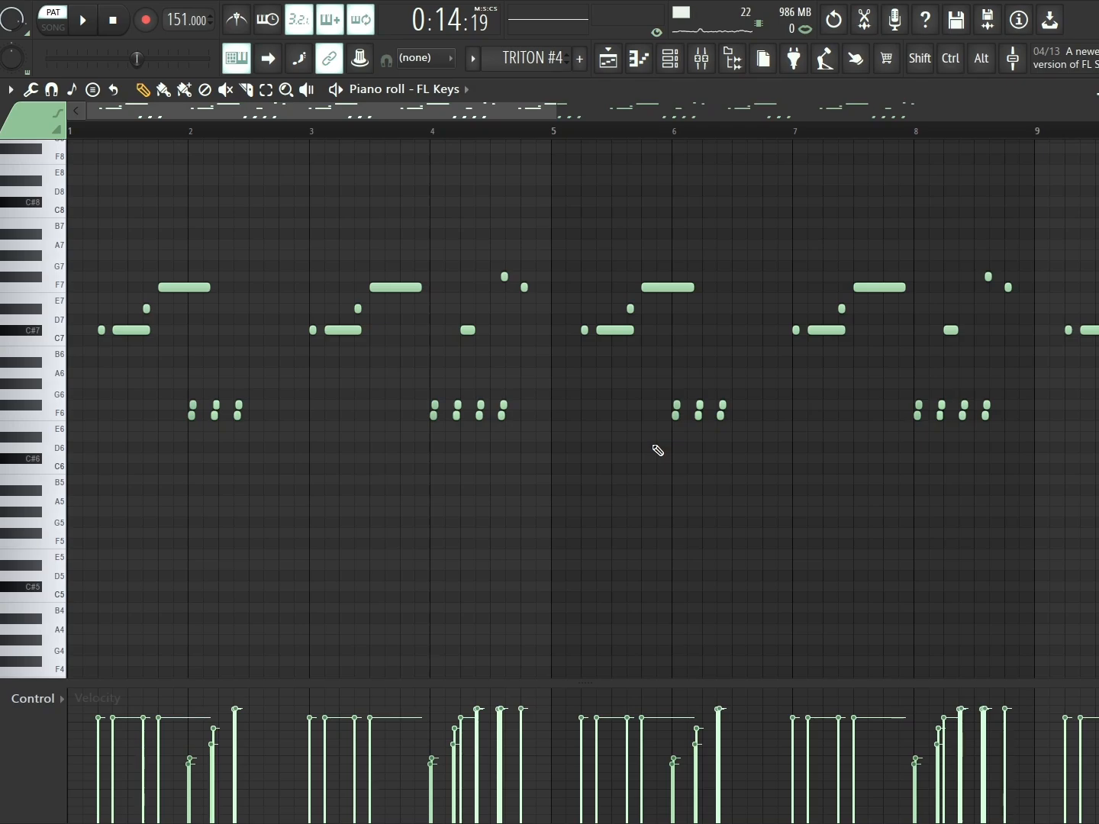
- Open the VLA-2A compressor on the PIANO mixer track and reposition its window to examine the gain and peak reduction settings
{"action": "left_click", "coordinate": [608, 58]}
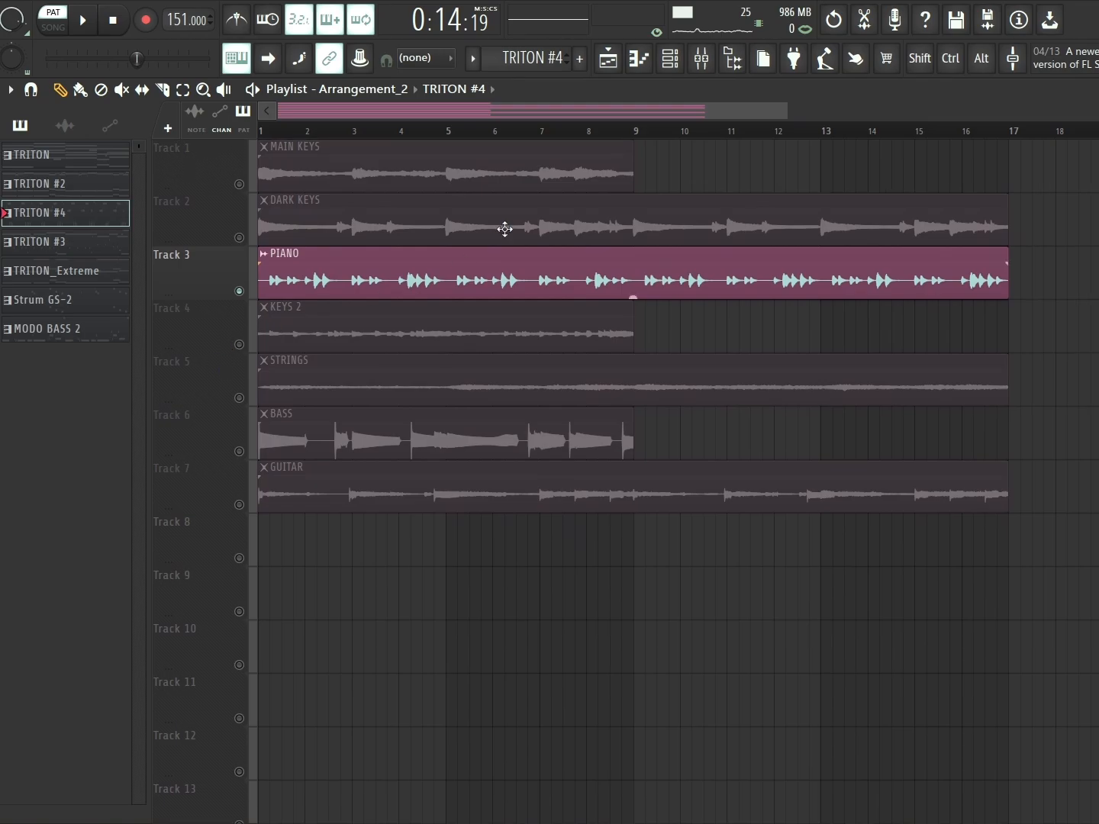
{"action": "left_click", "coordinate": [701, 58]}
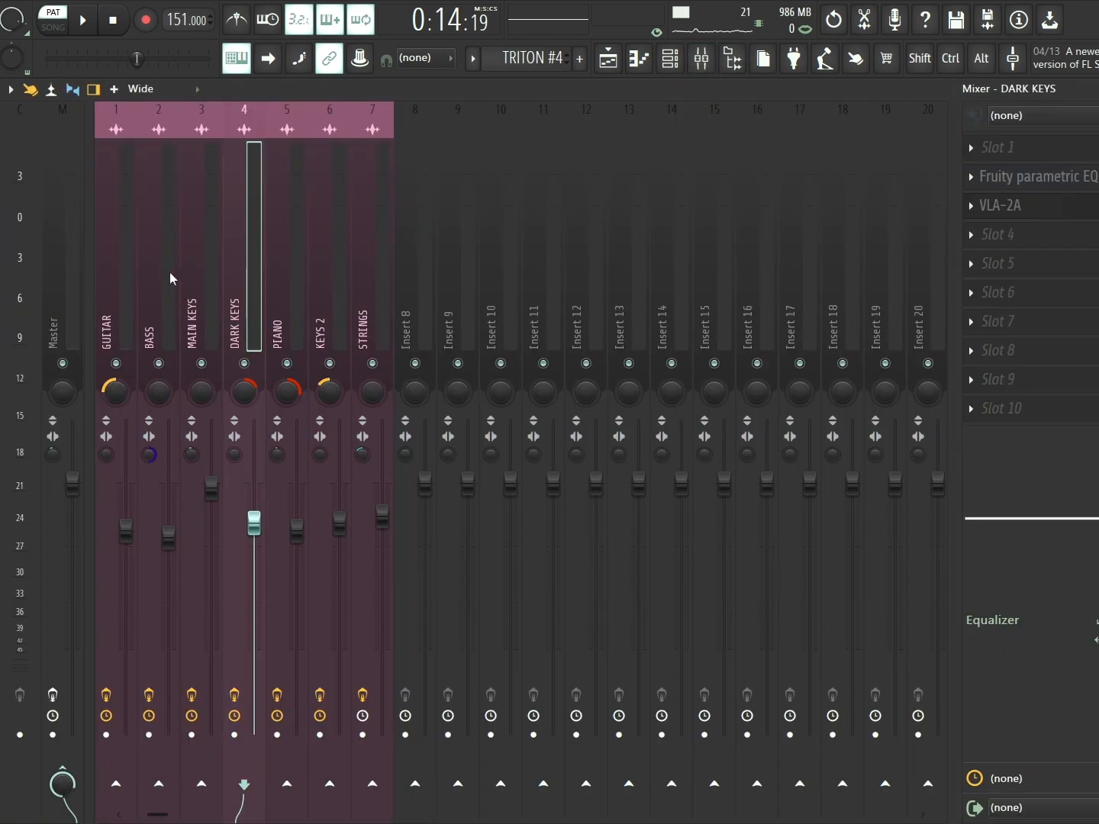
{"action": "left_click", "coordinate": [204, 261]}
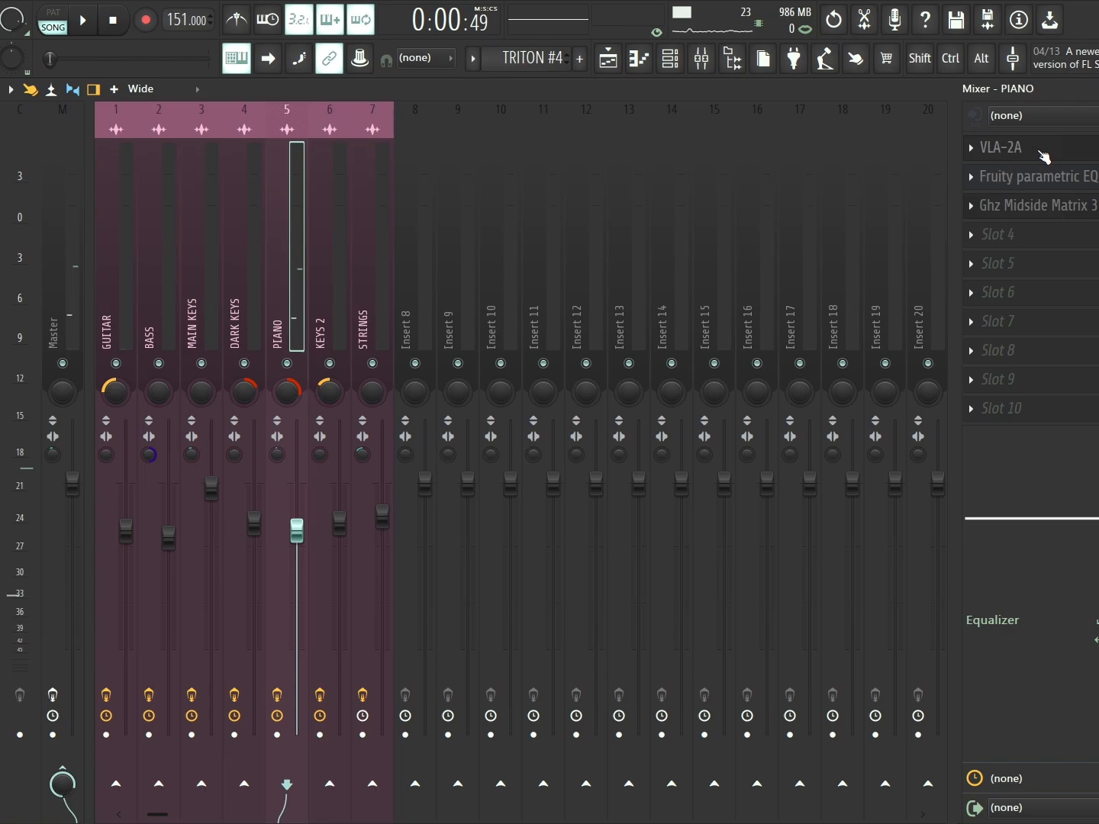
{"action": "left_click", "coordinate": [1043, 149]}
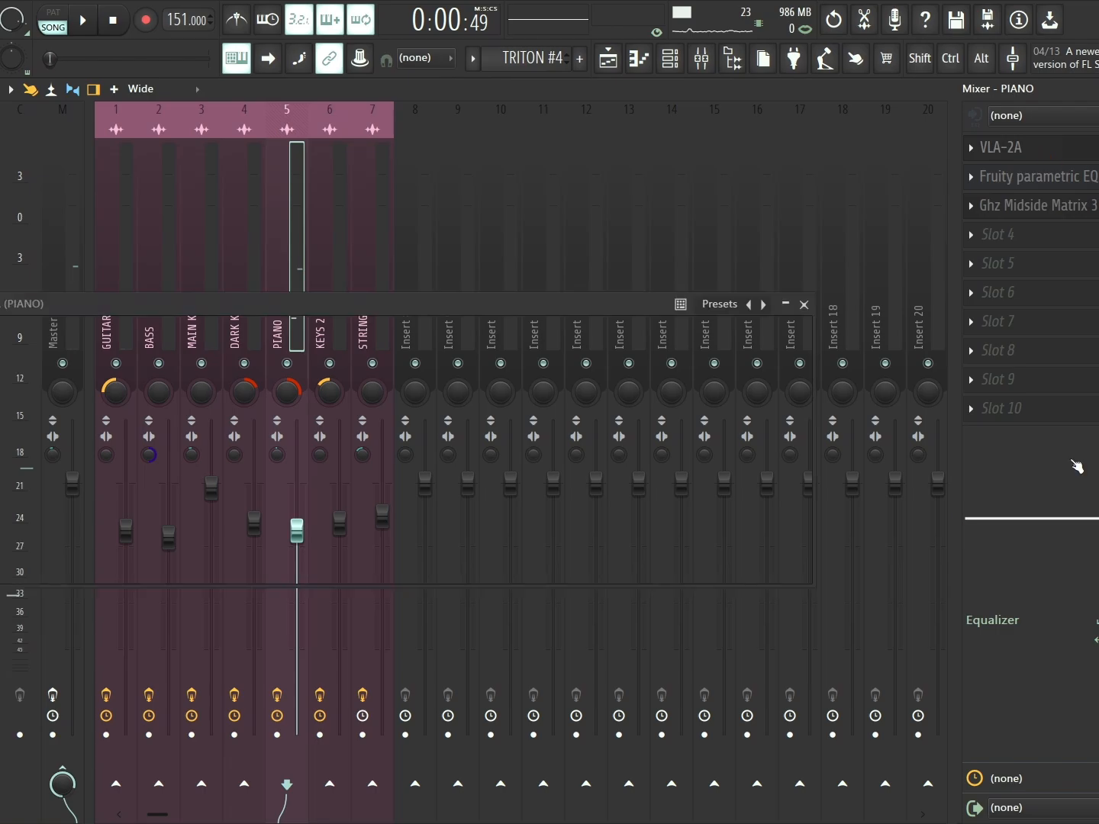
{"action": "left_click_drag", "start_coordinate": [532, 300], "coordinate": [749, 233]}
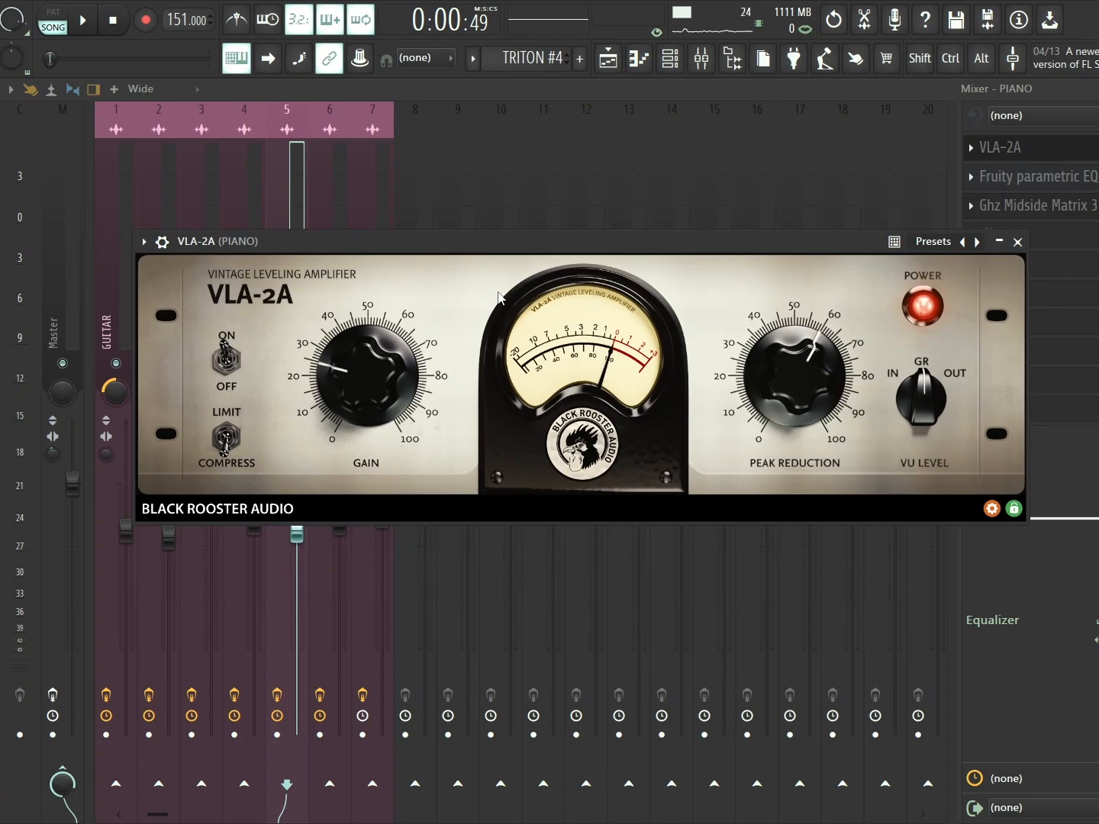
{"action": "left_click_drag", "start_coordinate": [822, 252], "coordinate": [794, 284]}
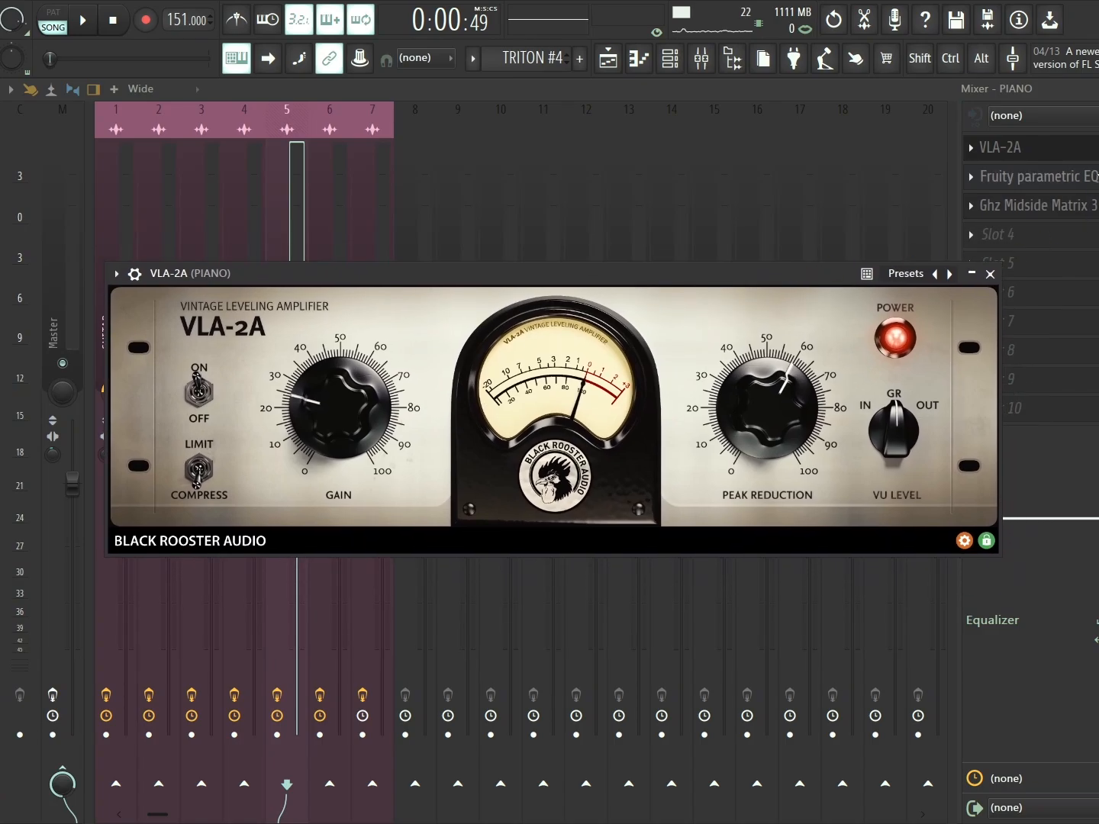
- Examine the Fruity parametric EQ 2 curve and the Ghz Midside Matrix 3 levels on the PIANO mixer track
{"action": "left_click", "coordinate": [1082, 177]}
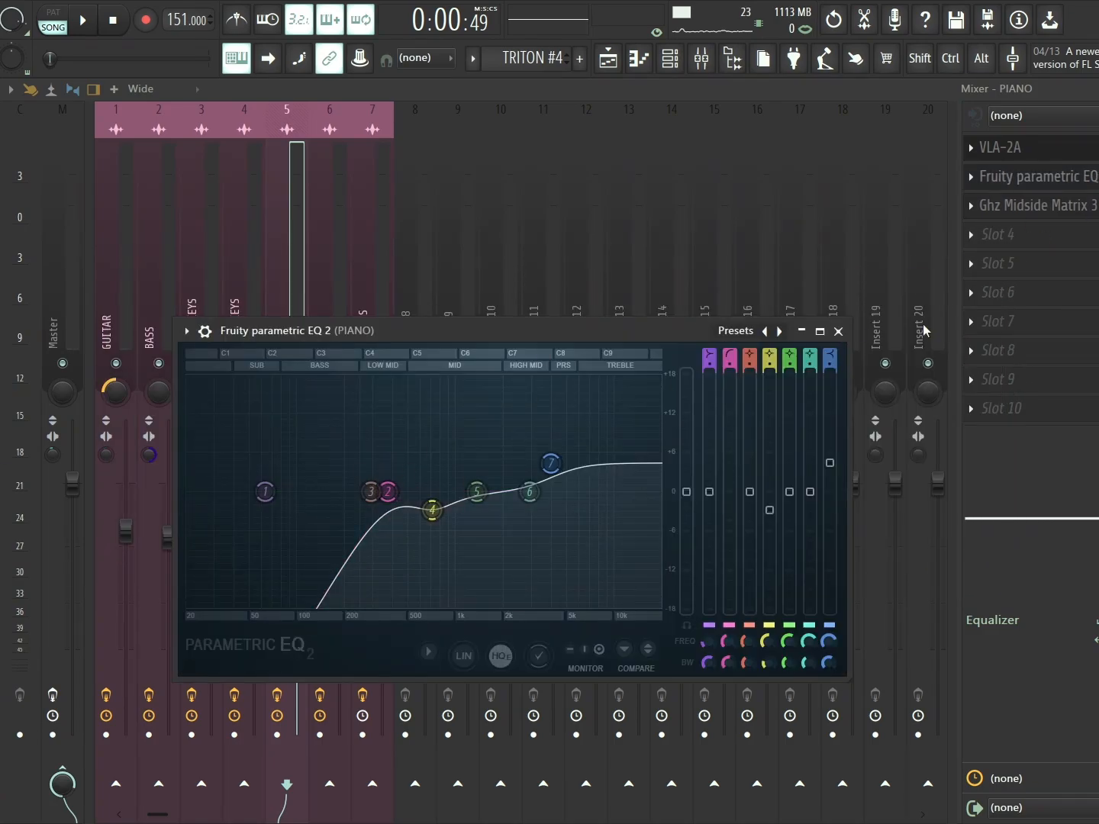
{"action": "left_click", "coordinate": [1075, 219]}
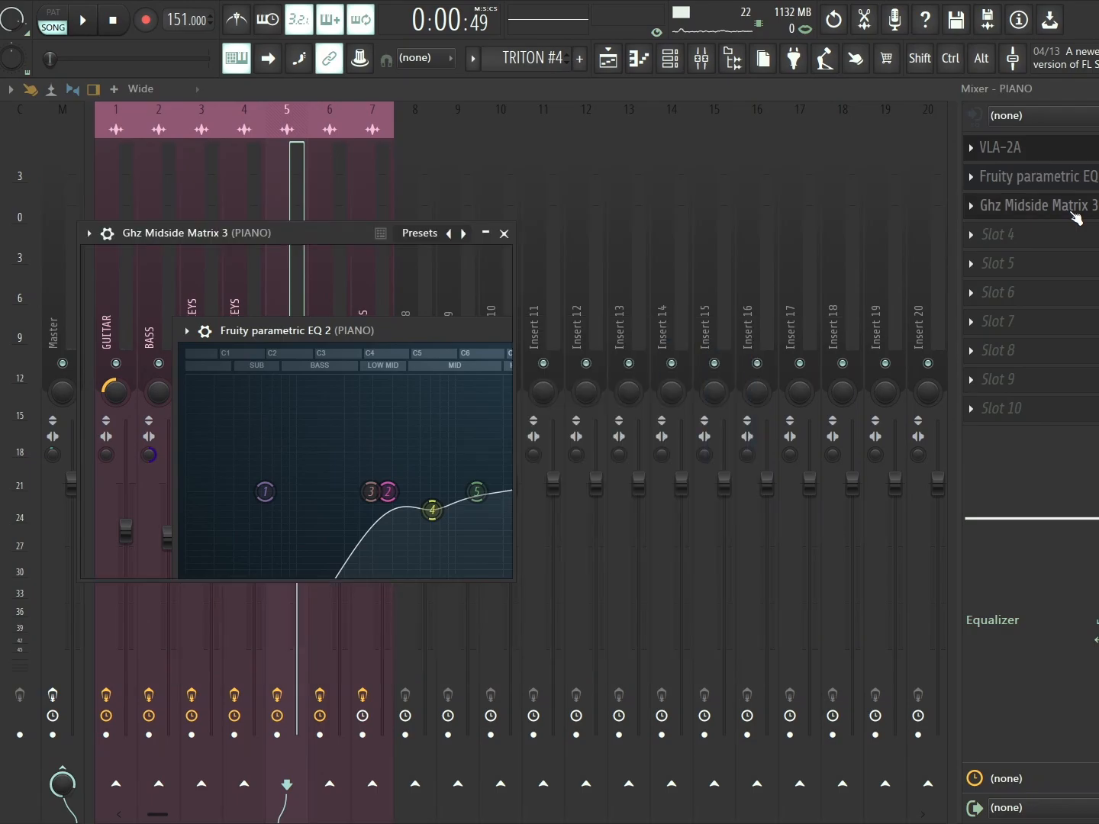
{"action": "left_click_drag", "start_coordinate": [321, 243], "coordinate": [480, 290]}
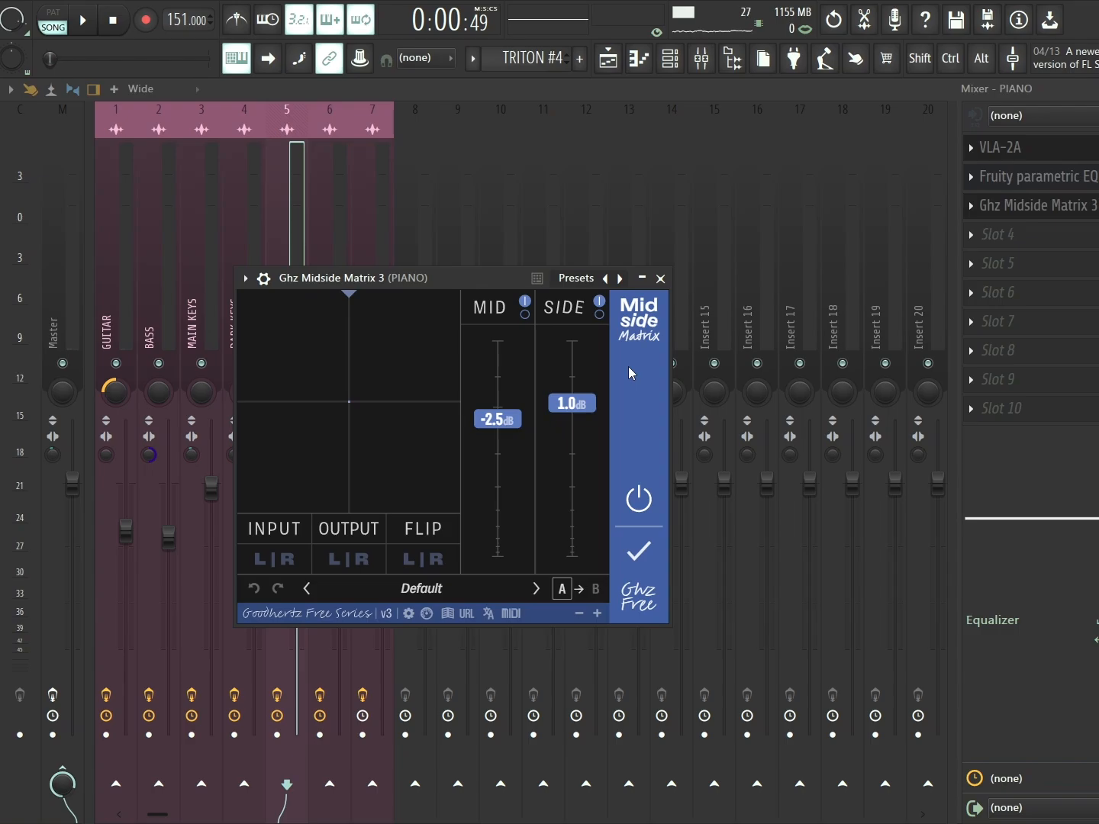
- Solo the KEYS 2 track in the playlist and play its eight-bar clip from bar 1, then pause
{"action": "key", "text": "F5"}
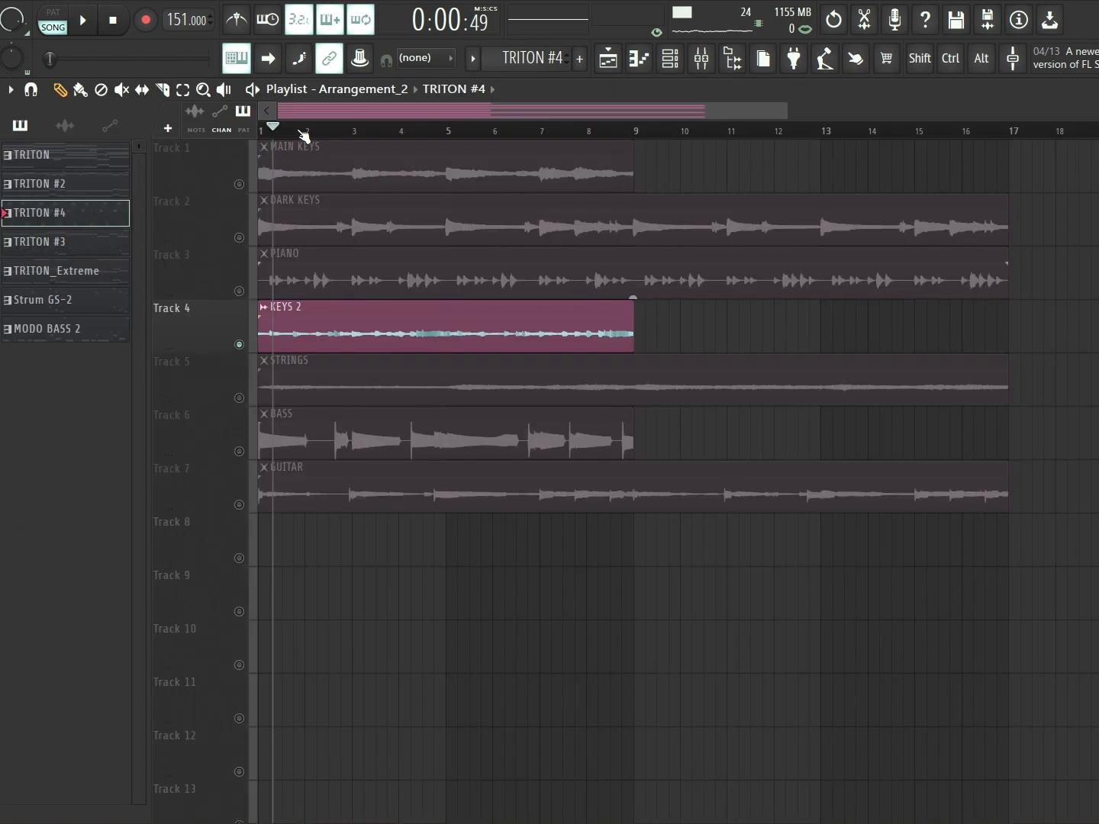
{"action": "left_click_drag", "start_coordinate": [273, 125], "coordinate": [61, 134]}
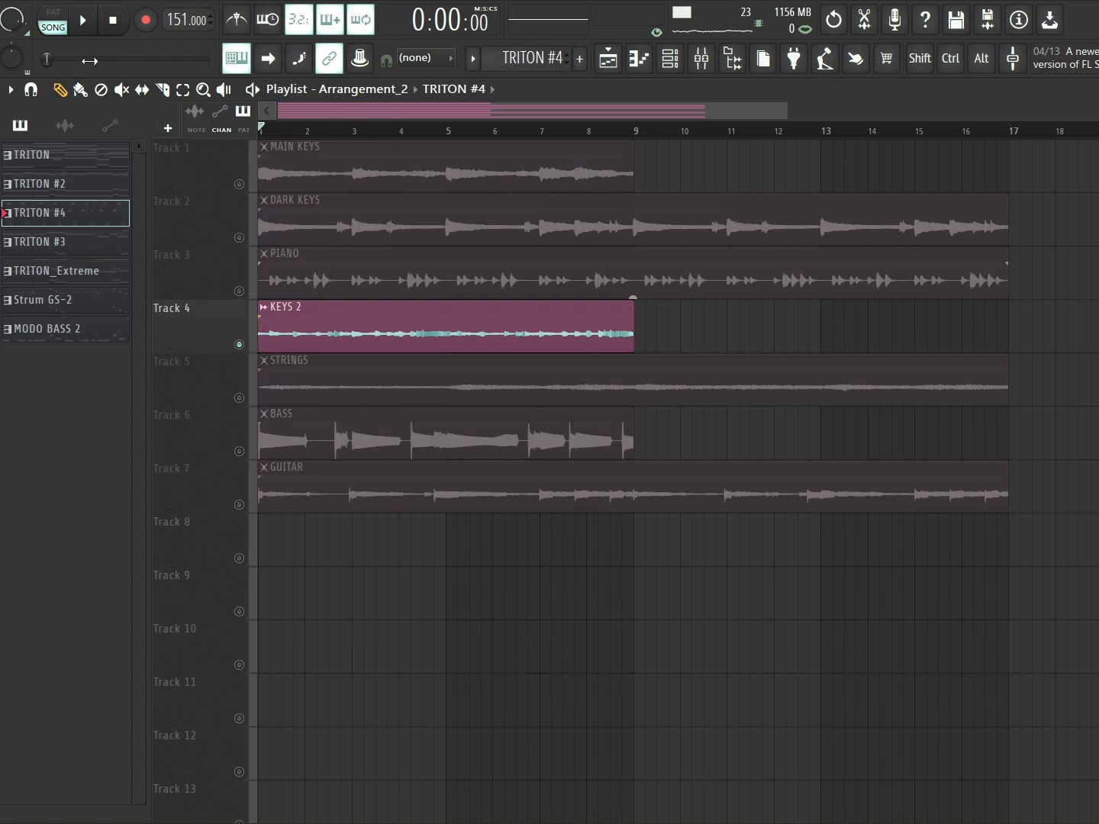
{"action": "left_click", "coordinate": [87, 20]}
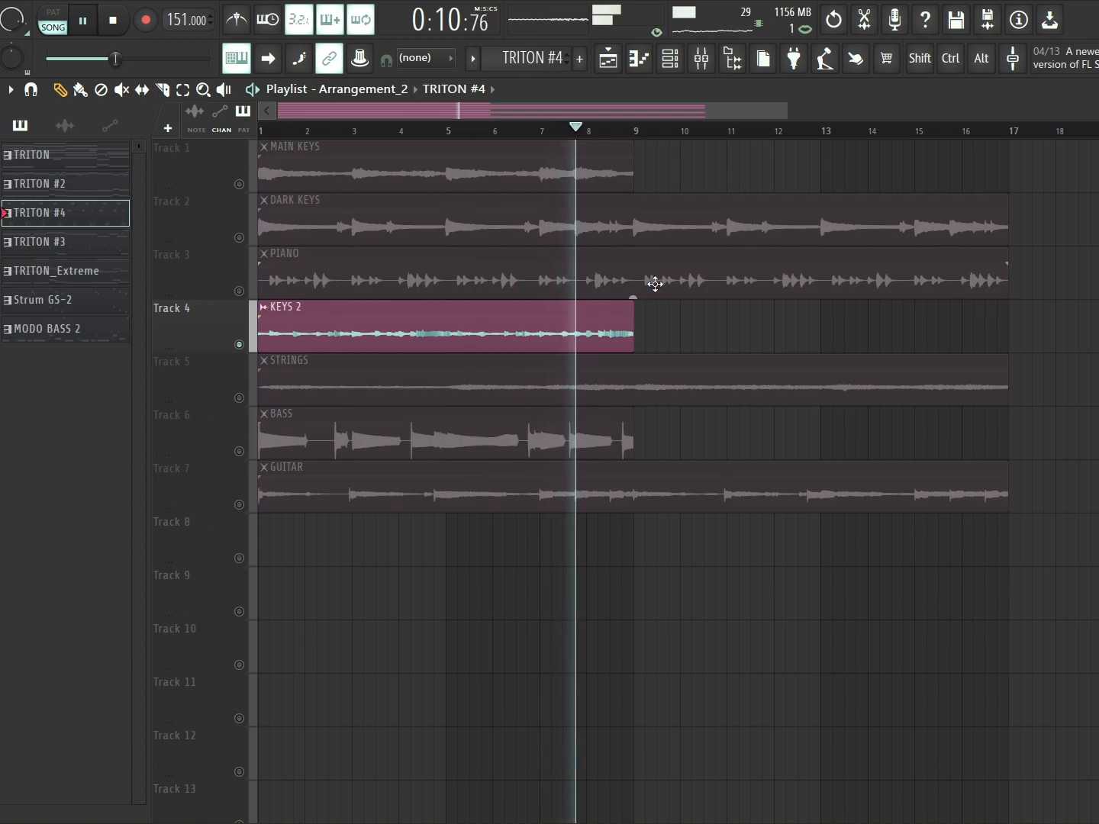
{"action": "left_click", "coordinate": [94, 25]}
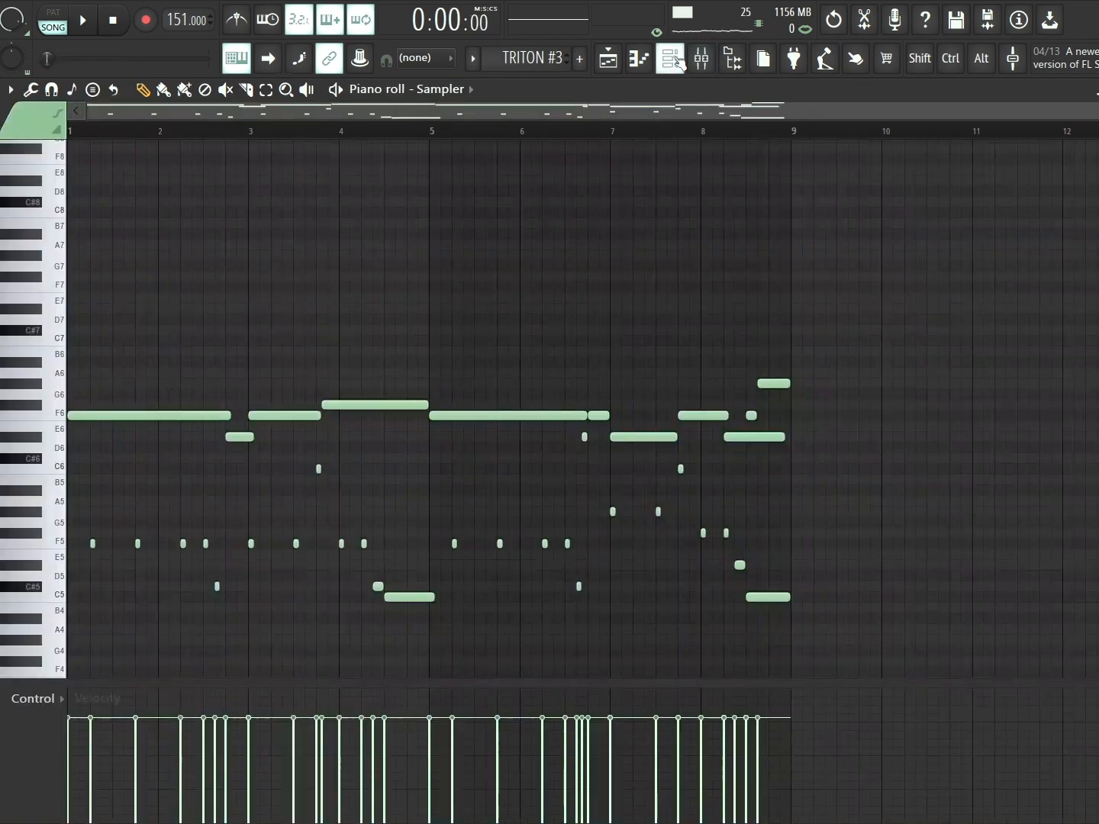
- Paste the TRITON #3 pattern's Sampler notes into the FL Keys channel in the channel rack
{"action": "left_click", "coordinate": [670, 58]}
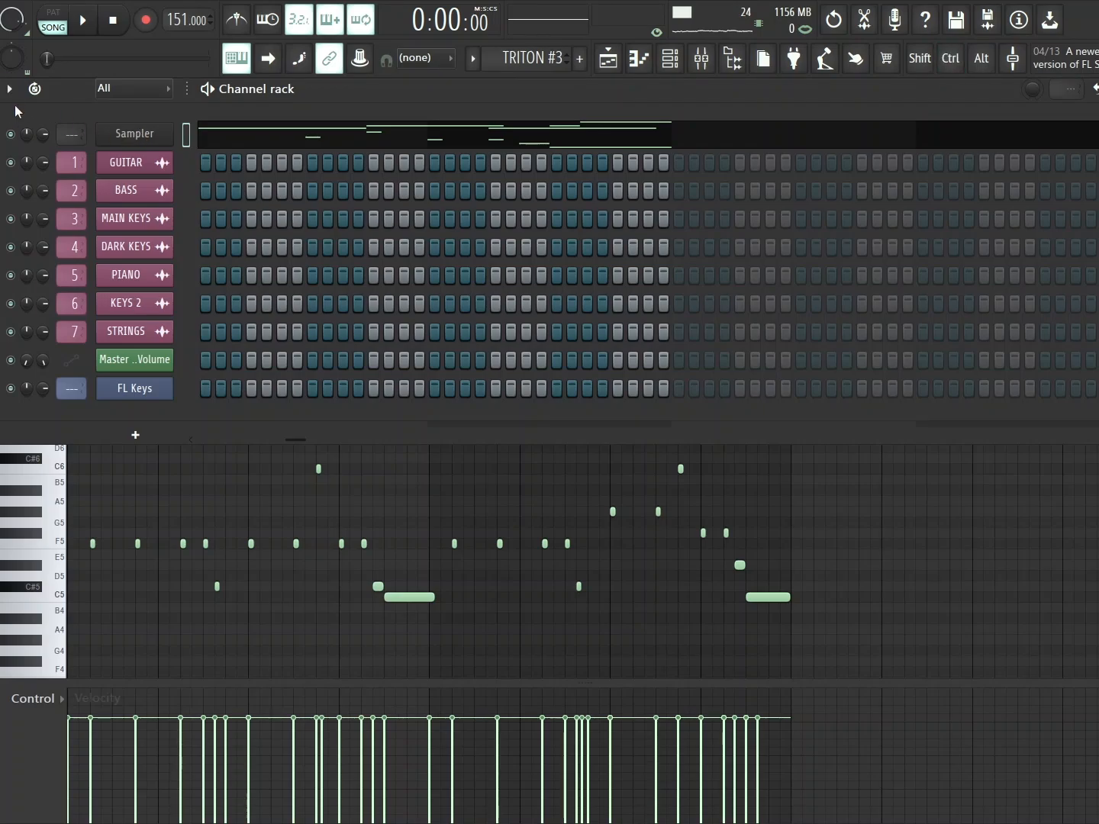
{"action": "left_click", "coordinate": [187, 388]}
{"action": "key", "text": "ctrl+v"}
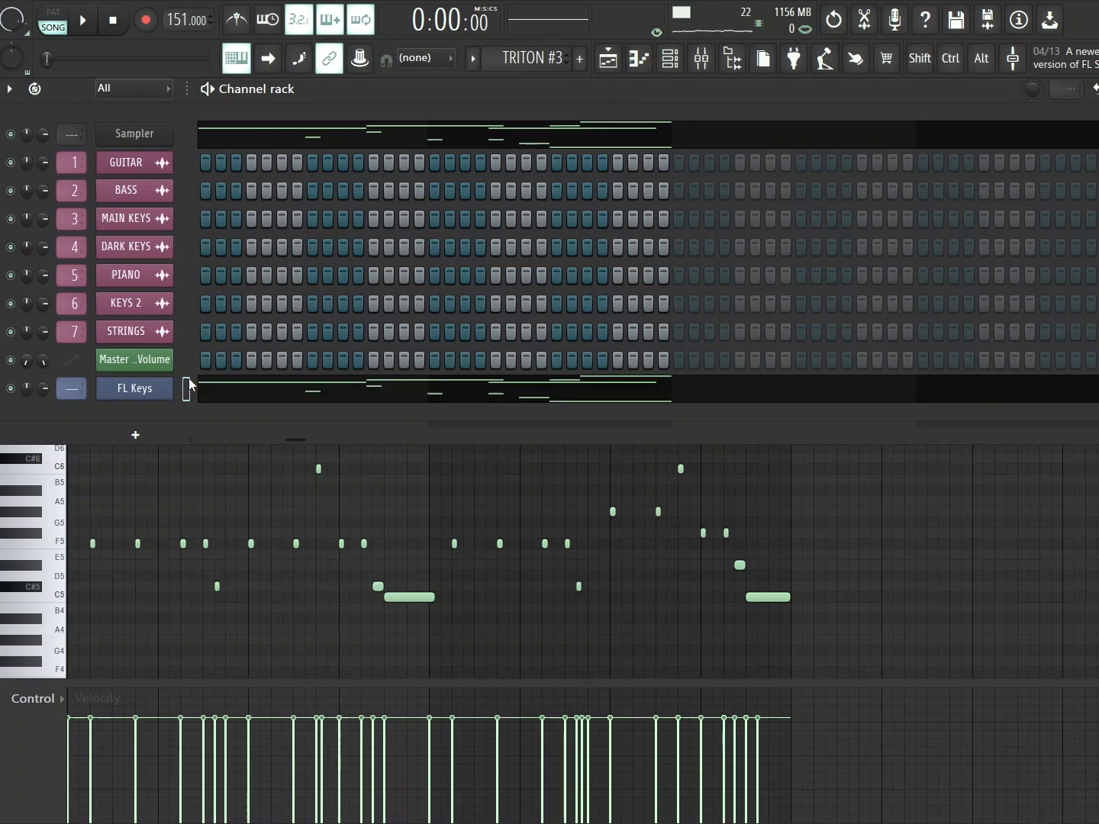
- Open the FL Keys notes of TRITON #3 in the piano roll and play the pattern through once, then pause
{"action": "left_click", "coordinate": [294, 389]}
{"action": "scroll", "coordinate": [343, 297], "scroll_direction": "up", "scroll_amount": 2}
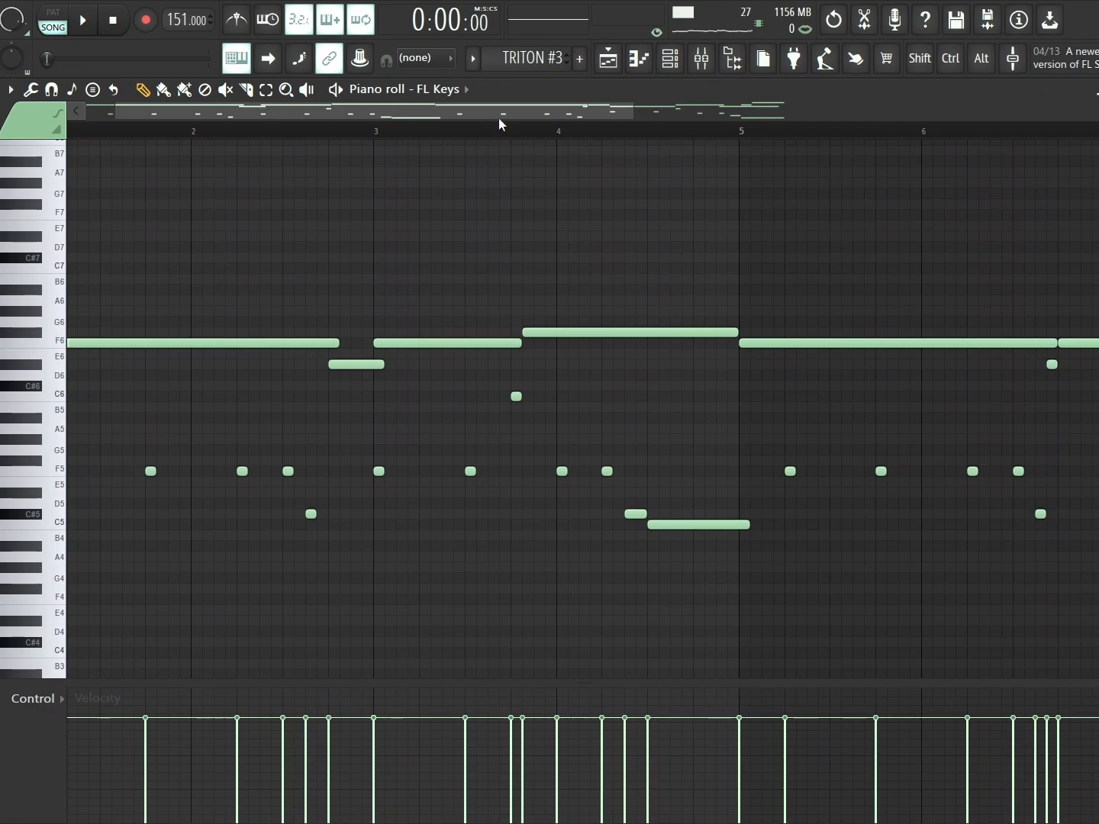
{"action": "scroll", "coordinate": [502, 123], "scroll_direction": "down", "scroll_amount": 2}
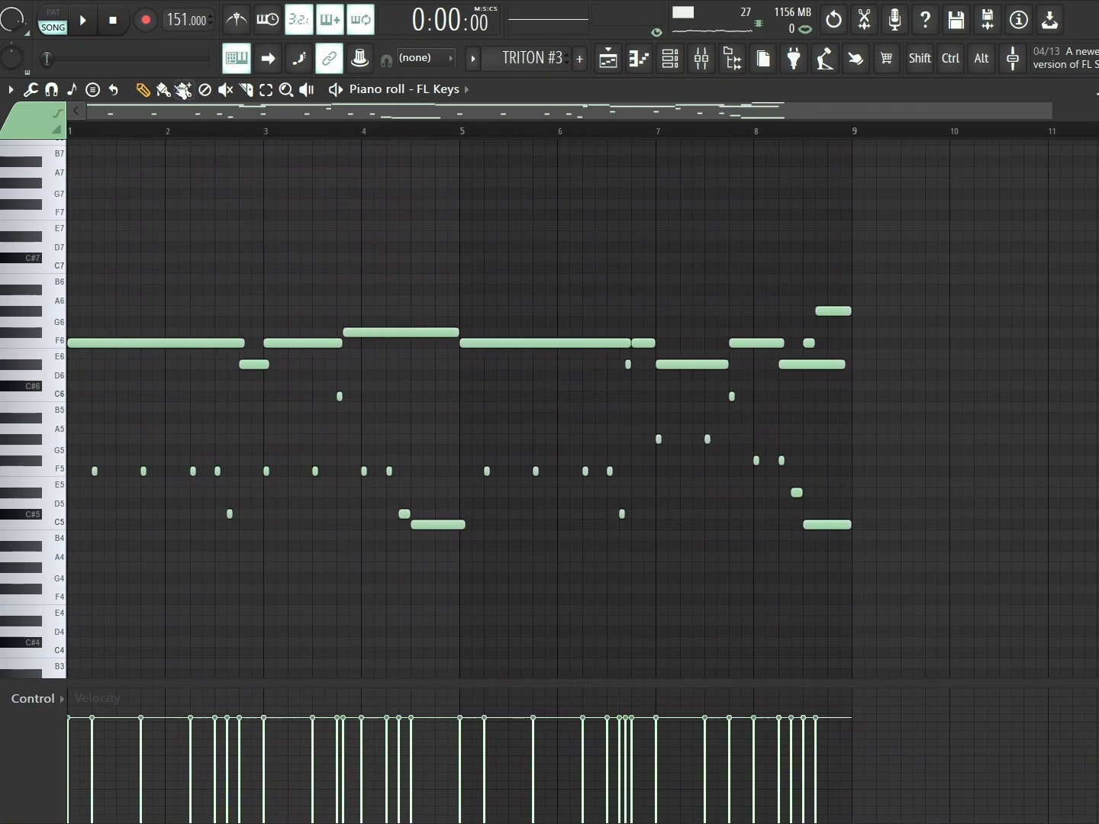
{"action": "left_click", "coordinate": [79, 21]}
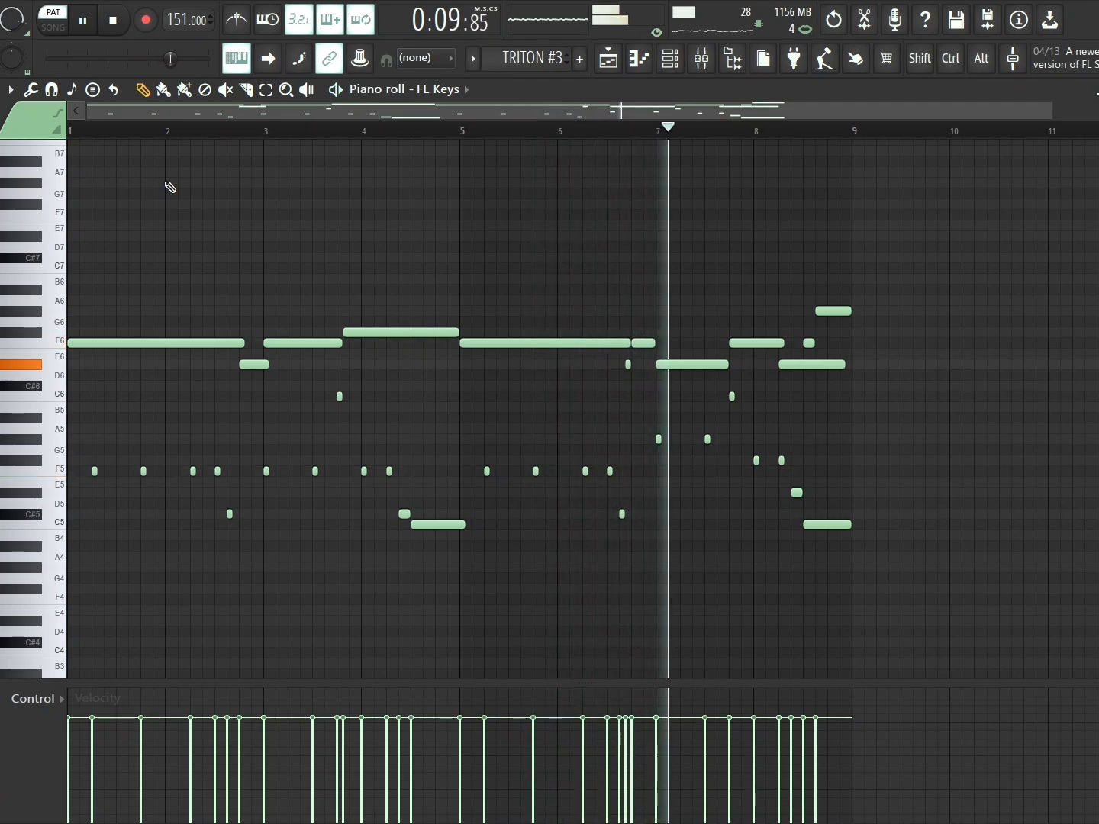
{"action": "left_click", "coordinate": [83, 20]}
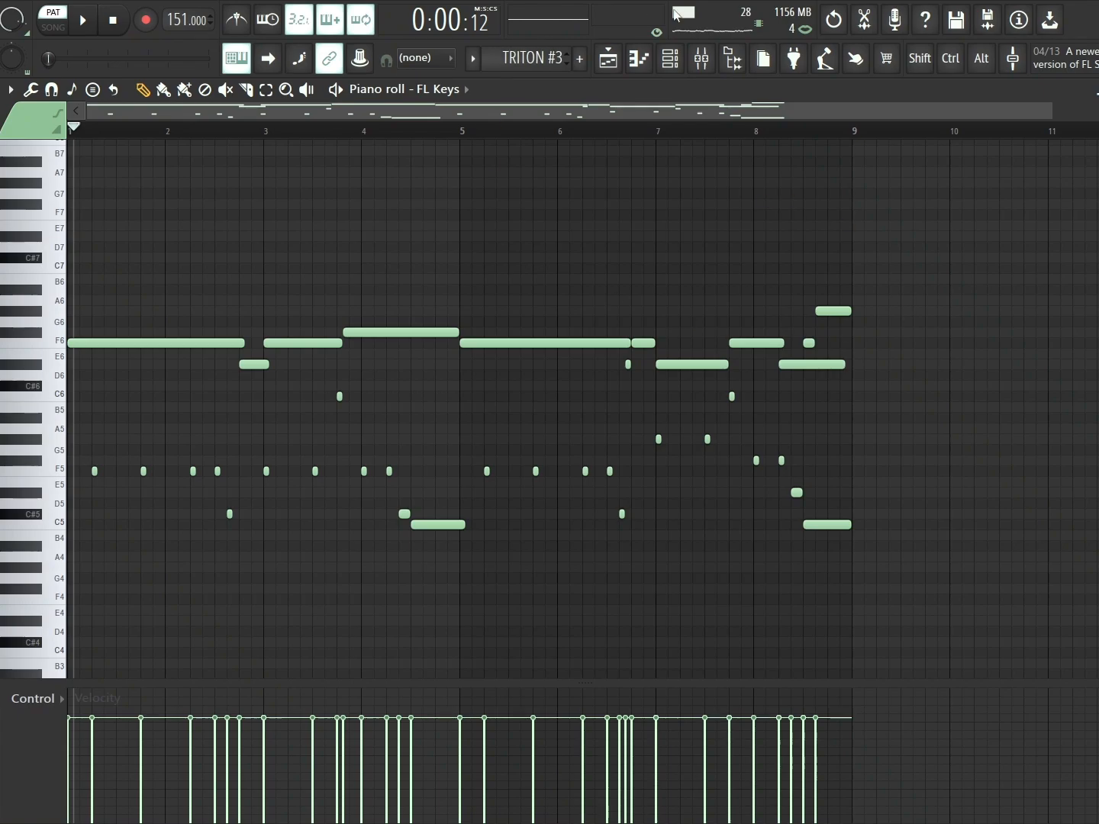
- Examine the Fruity parametric EQ 2 and Ghz Midside Matrix 3 settings on the KEYS 2 mixer track
{"action": "left_click", "coordinate": [622, 65]}
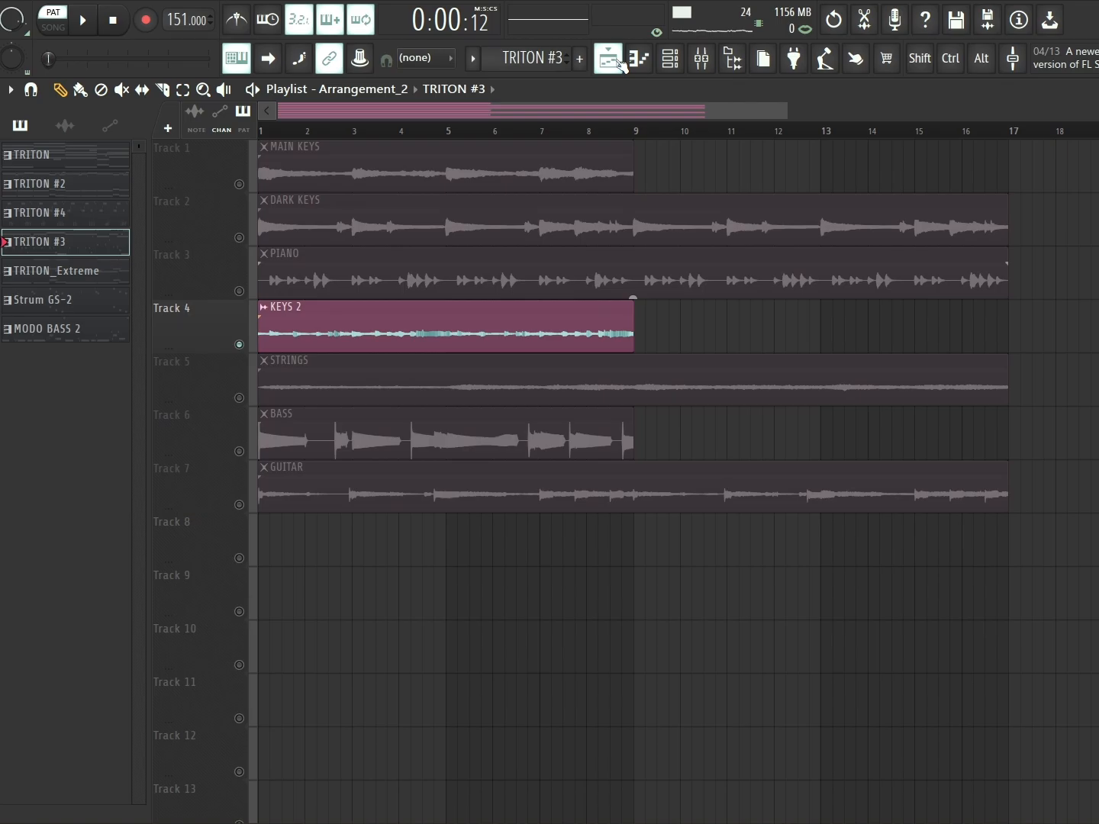
{"action": "left_click", "coordinate": [618, 61]}
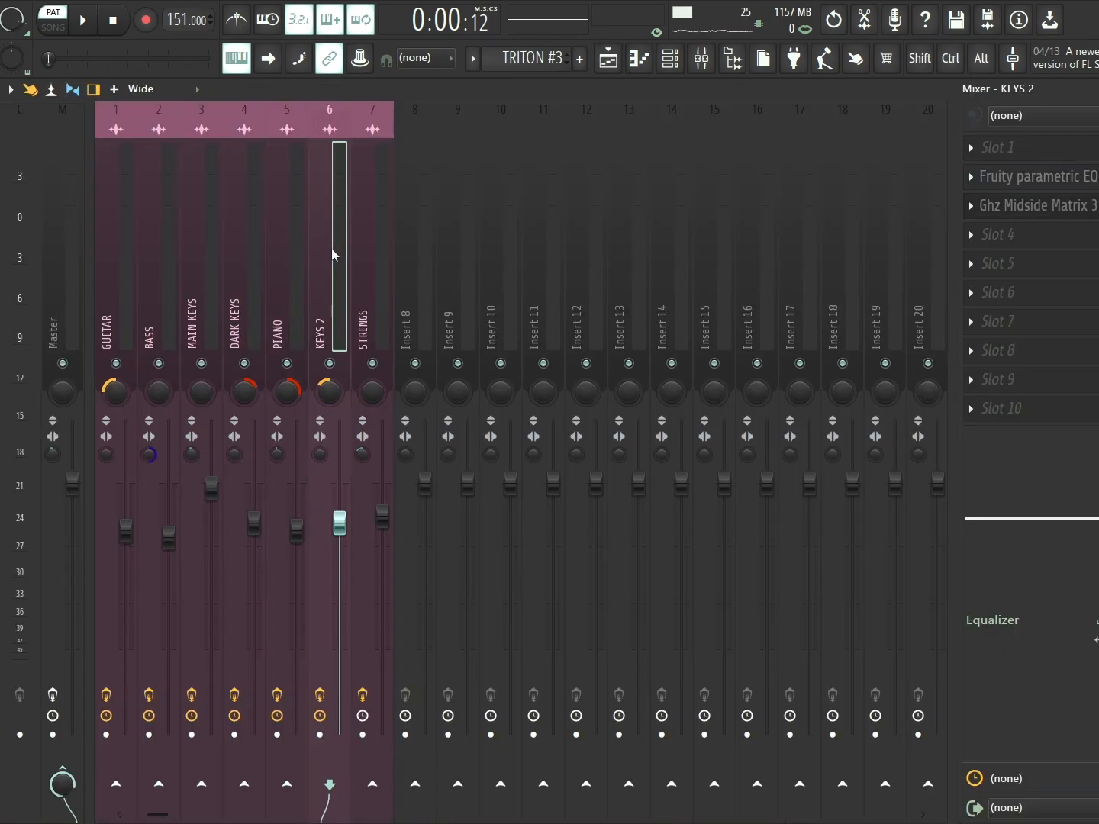
{"action": "left_click", "coordinate": [1035, 178]}
{"action": "left_click", "coordinate": [1038, 179]}
{"action": "left_click", "coordinate": [1012, 199]}
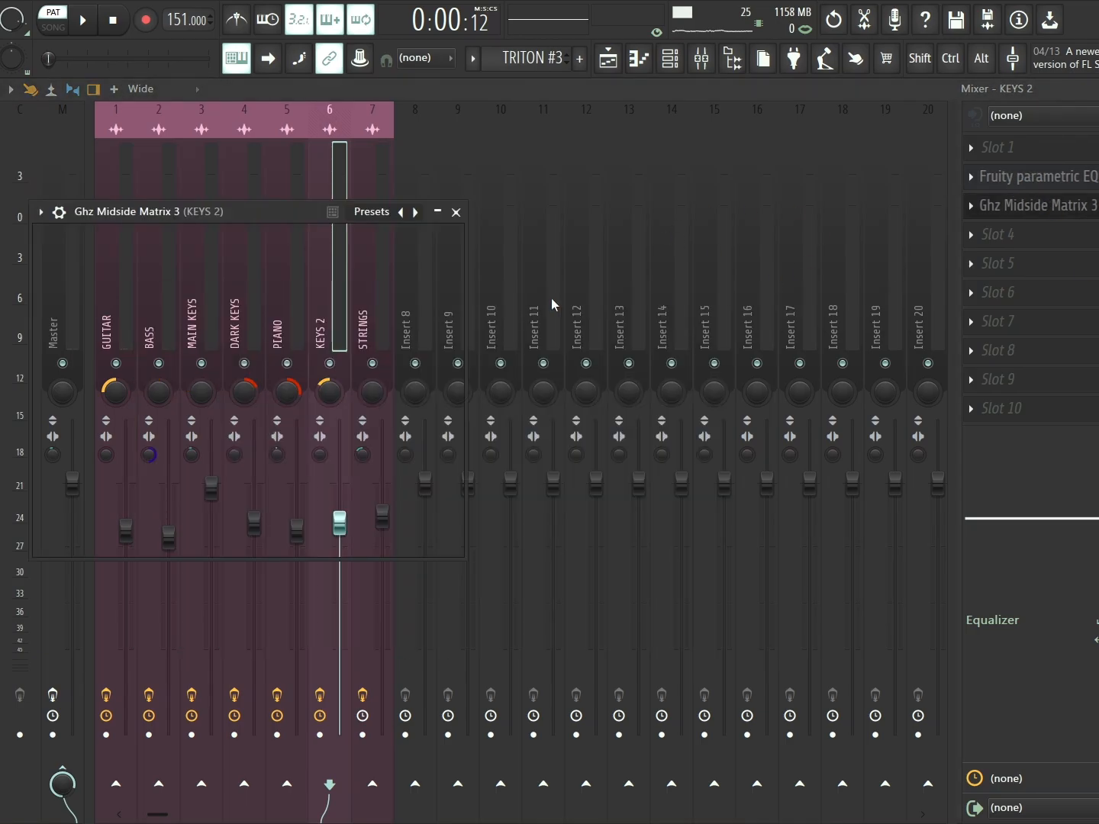
- Return to the playlist in song mode and solo the STRINGS track instead of KEYS 2
{"action": "left_click", "coordinate": [608, 58]}
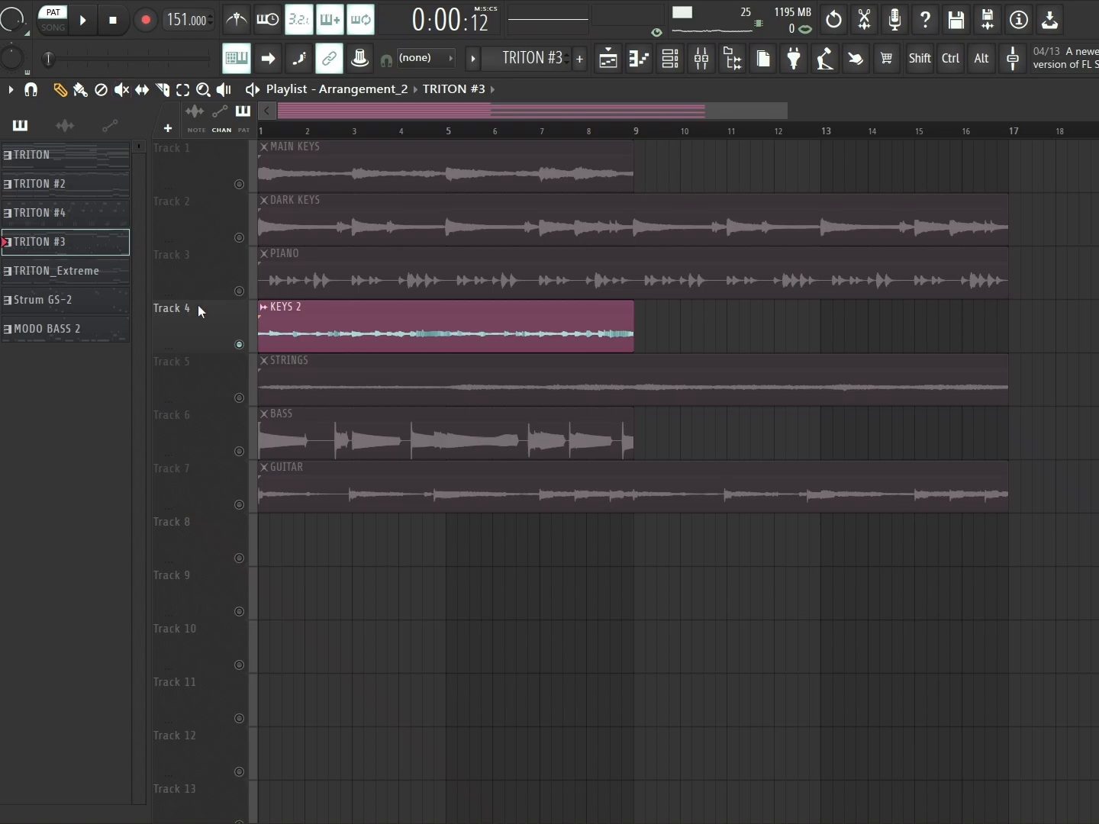
{"action": "left_click", "coordinate": [53, 24]}
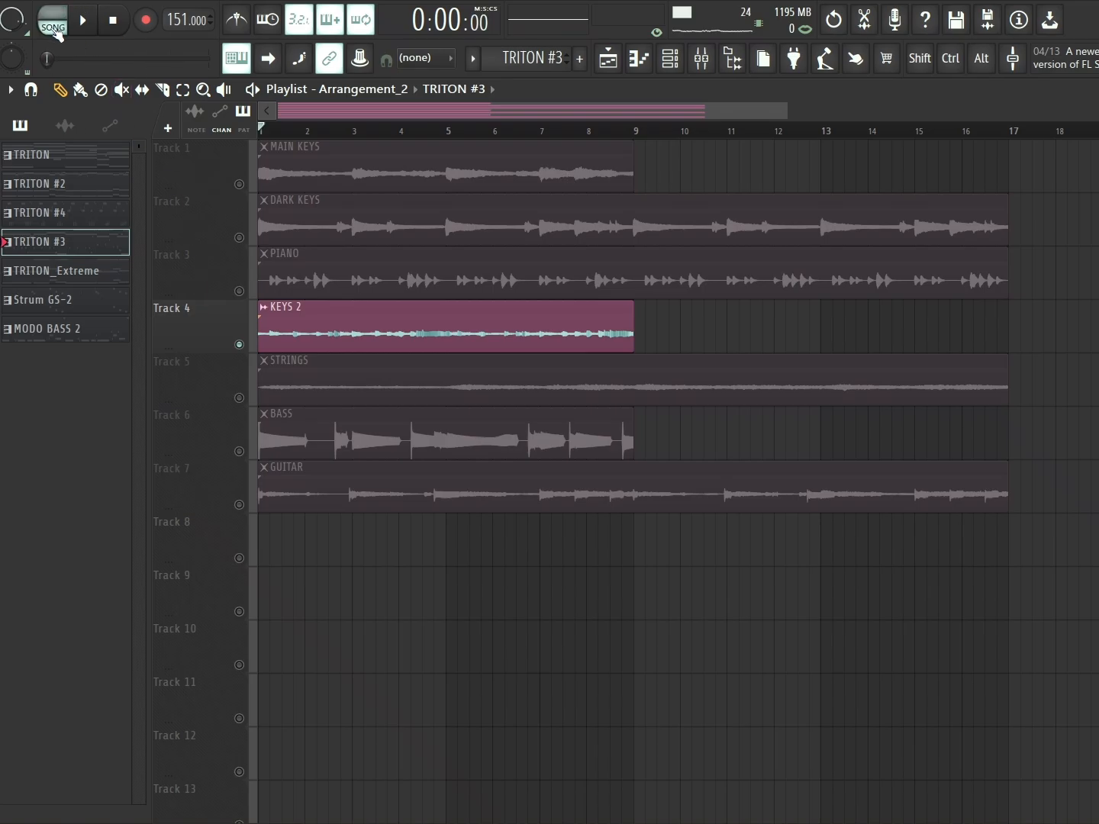
{"action": "left_click", "coordinate": [242, 399]}
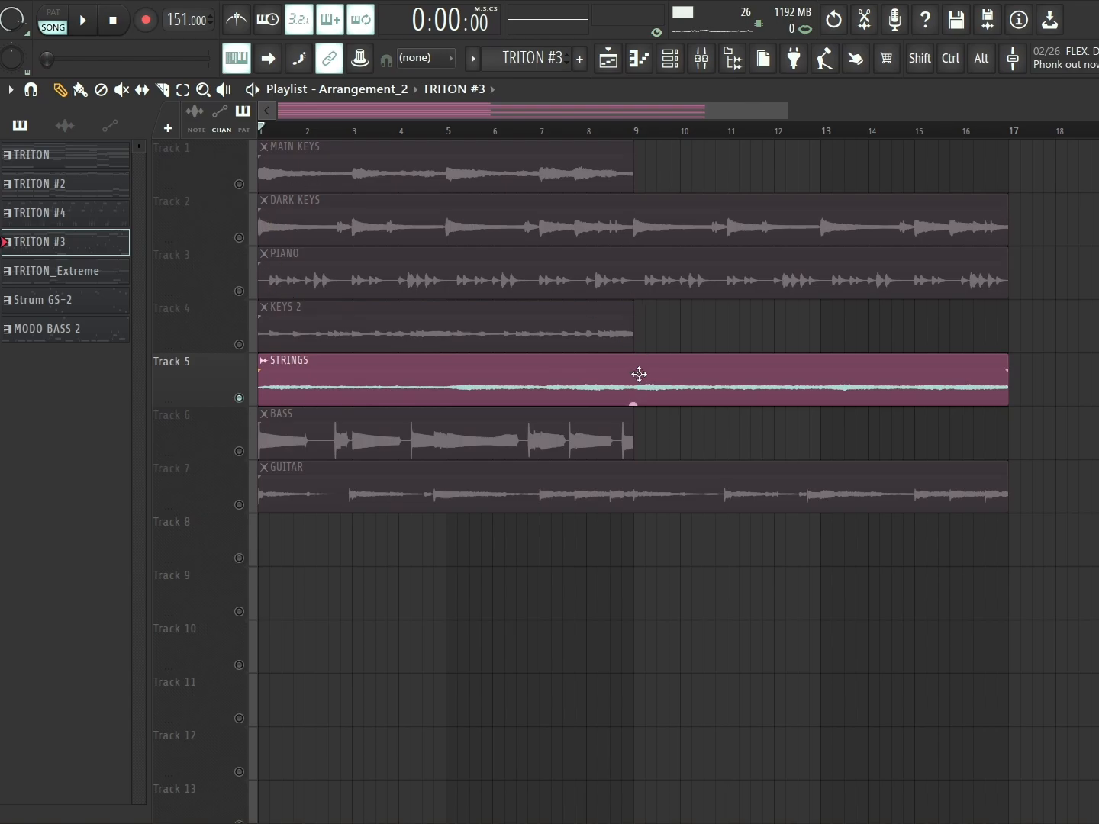
- Play the soloed STRINGS track through once, then examine the TRITON_Extreme pattern's notes in the piano roll
{"action": "left_click", "coordinate": [82, 23]}
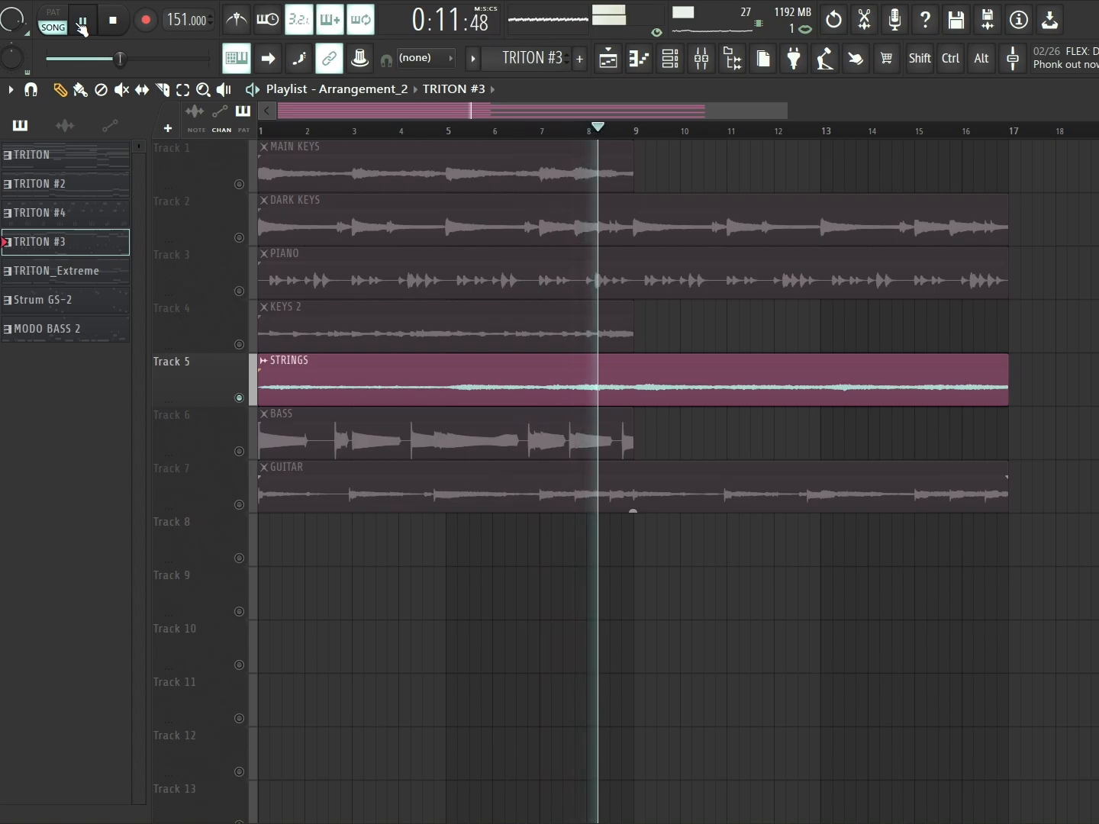
{"action": "left_click", "coordinate": [82, 23]}
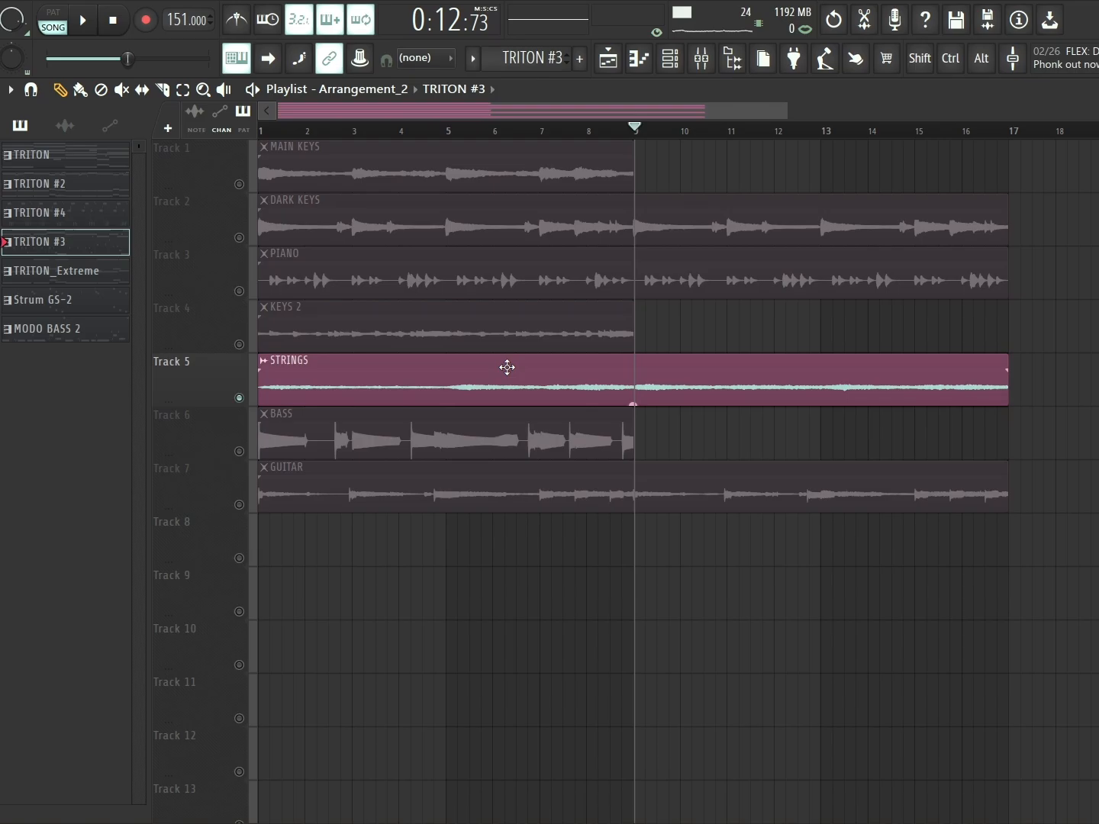
{"action": "left_click", "coordinate": [93, 270]}
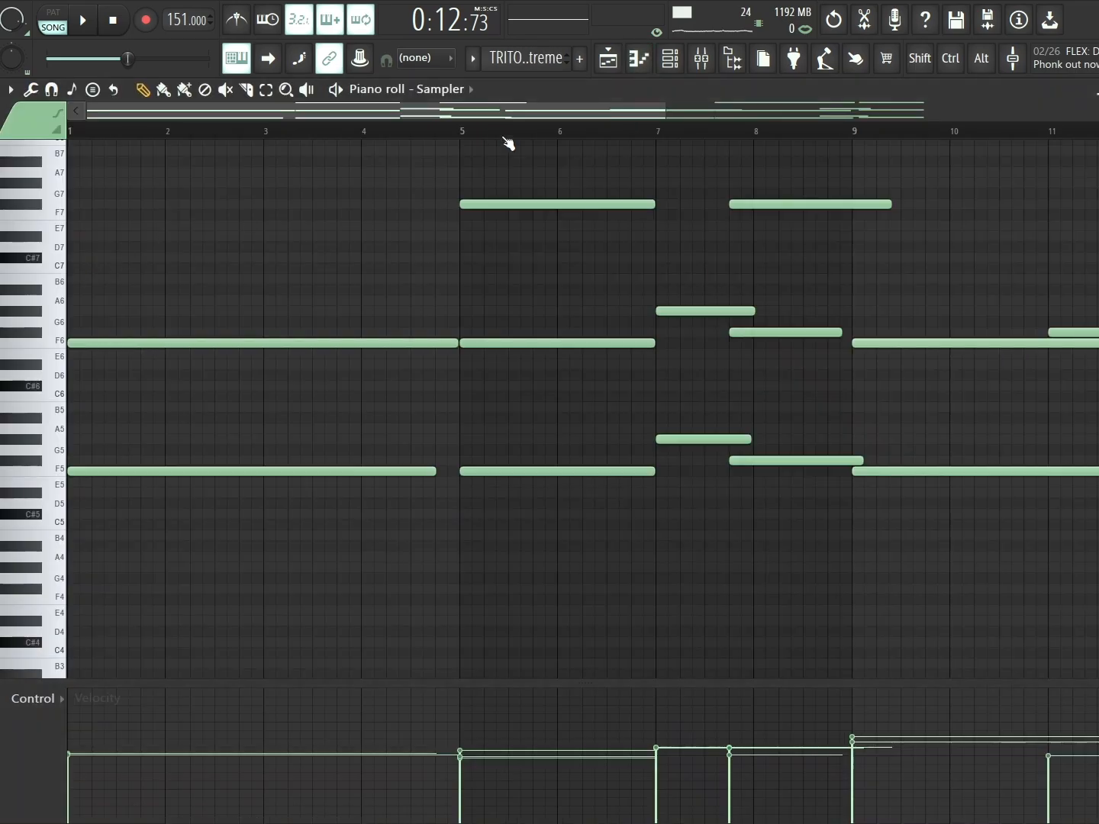
{"action": "scroll", "coordinate": [507, 133], "scroll_direction": "down", "scroll_amount": 3}
{"action": "scroll", "coordinate": [939, 653], "scroll_direction": "up", "scroll_amount": 3}
{"action": "scroll", "coordinate": [939, 653], "scroll_direction": "down", "scroll_amount": 1}
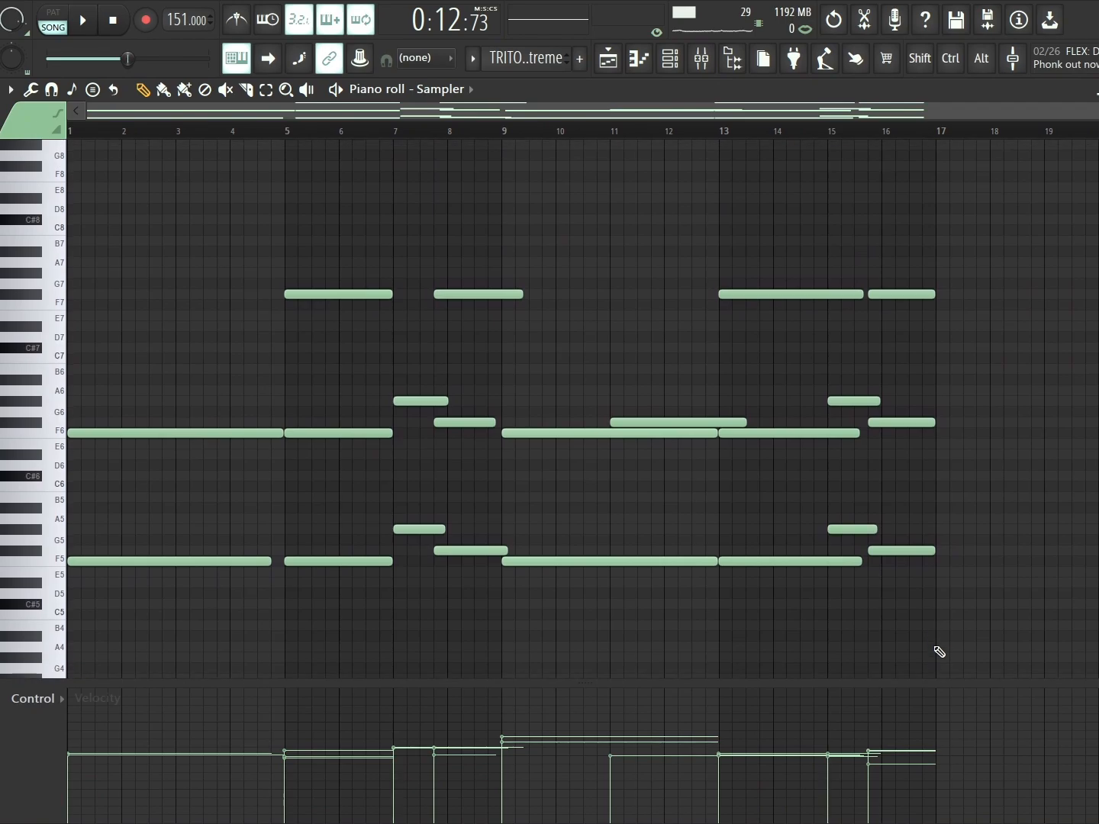
{"action": "scroll", "coordinate": [805, 299], "scroll_direction": "down", "scroll_amount": 1}
{"action": "key", "text": "shift+Up"}
{"action": "scroll", "coordinate": [806, 298], "scroll_direction": "down", "scroll_amount": 2}
{"action": "scroll", "coordinate": [805, 299], "scroll_direction": "up", "scroll_amount": 2}
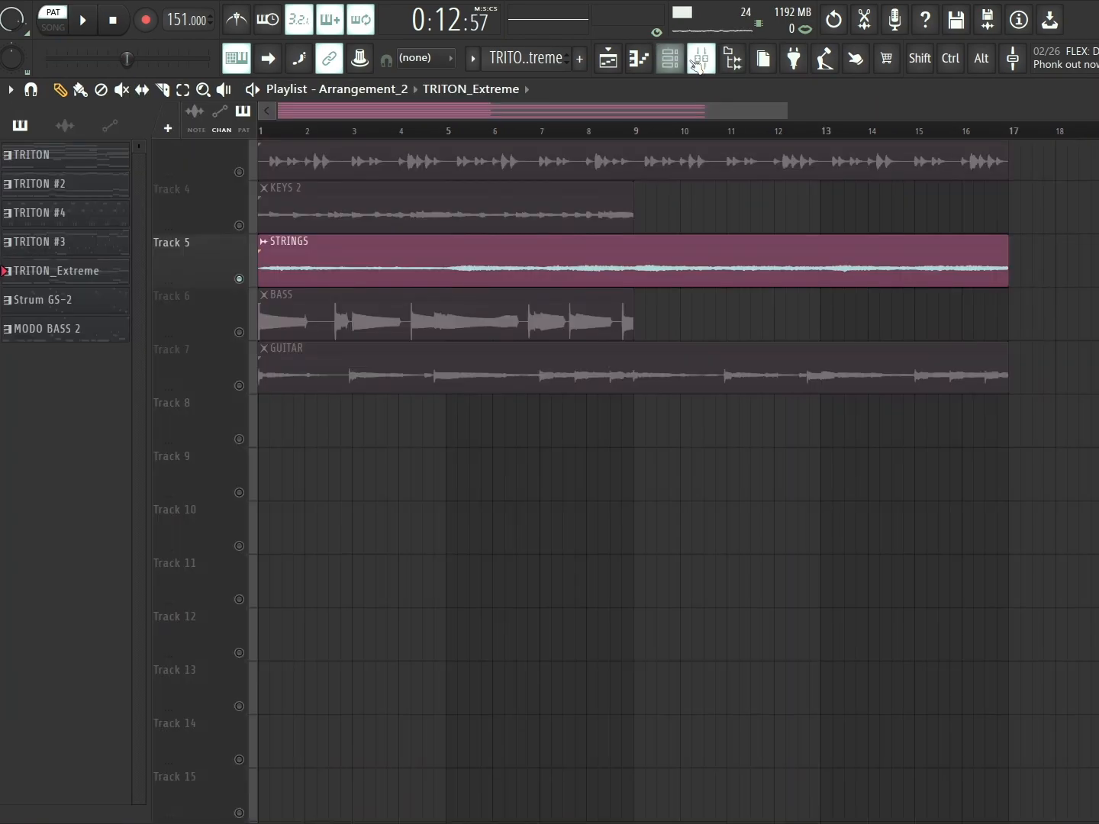
- Examine the Ozone 11 Imager settings on the STRINGS mixer track
{"action": "left_click", "coordinate": [693, 64]}
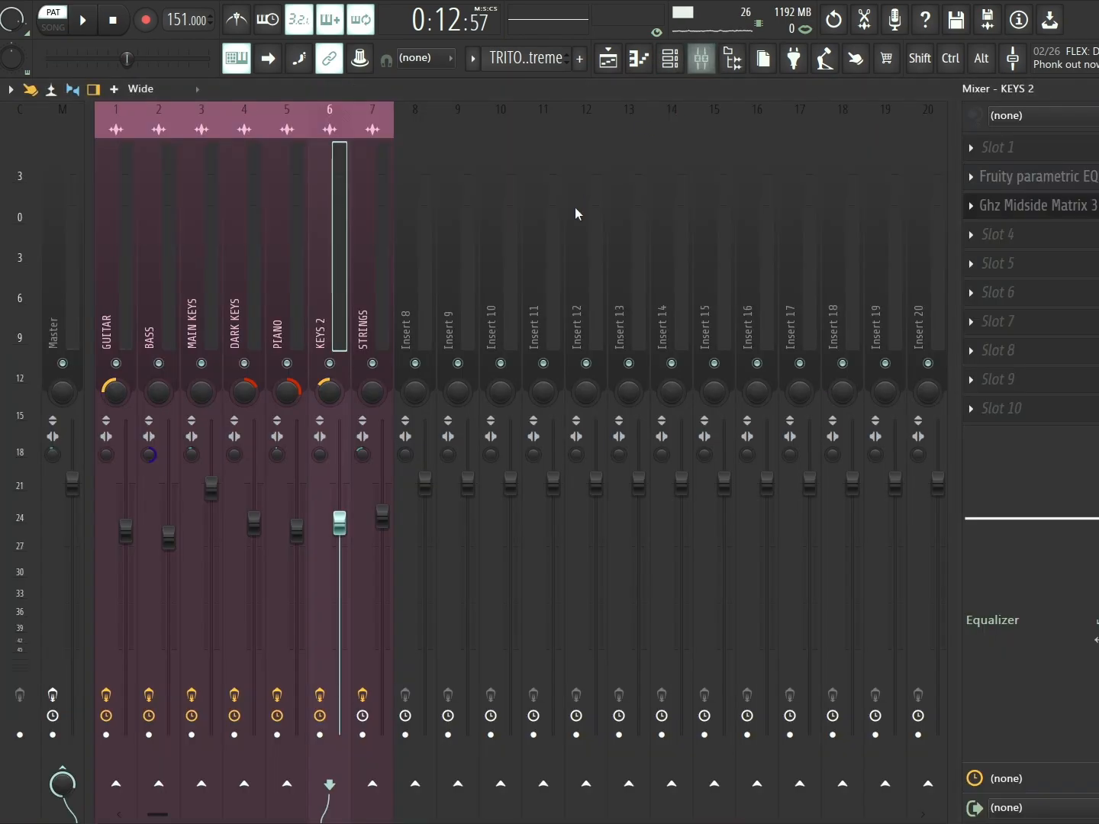
{"action": "left_click", "coordinate": [376, 312]}
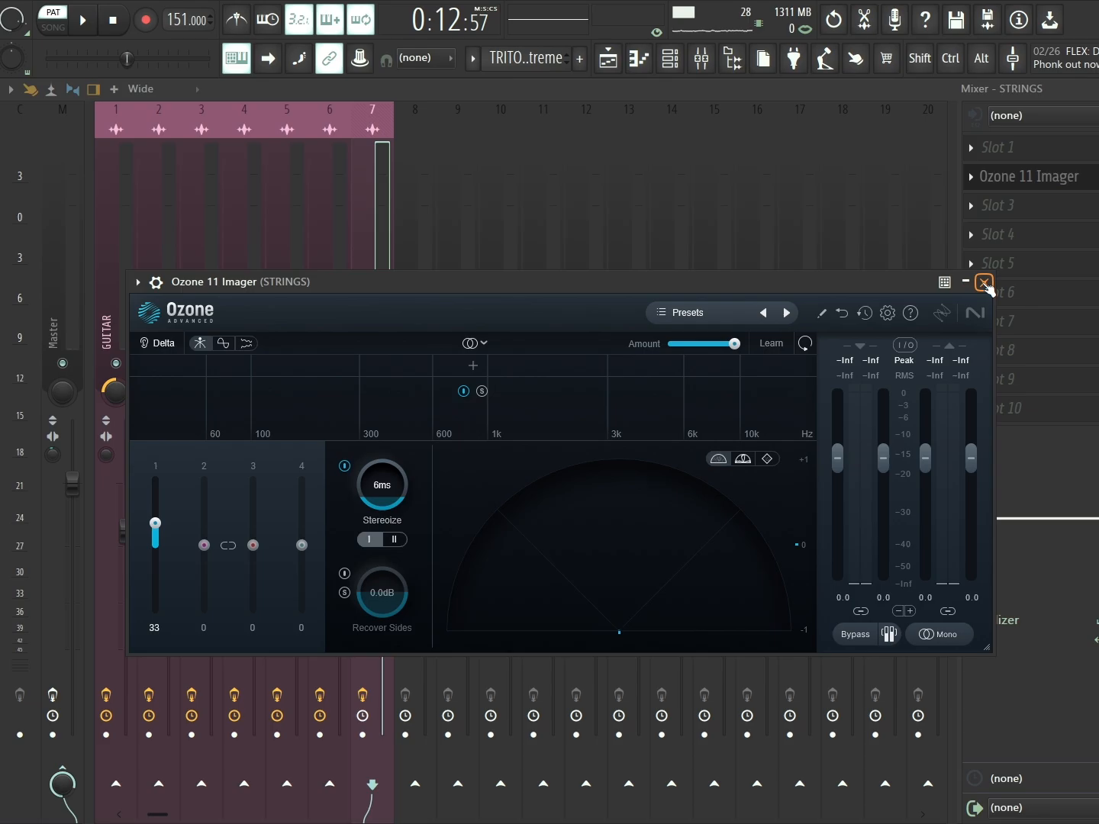
{"action": "left_click", "coordinate": [986, 283]}
- Return to the playlist in song mode, solo the BASS track and play it through once, then stop
{"action": "key", "text": "F5"}
{"action": "key", "text": "l"}
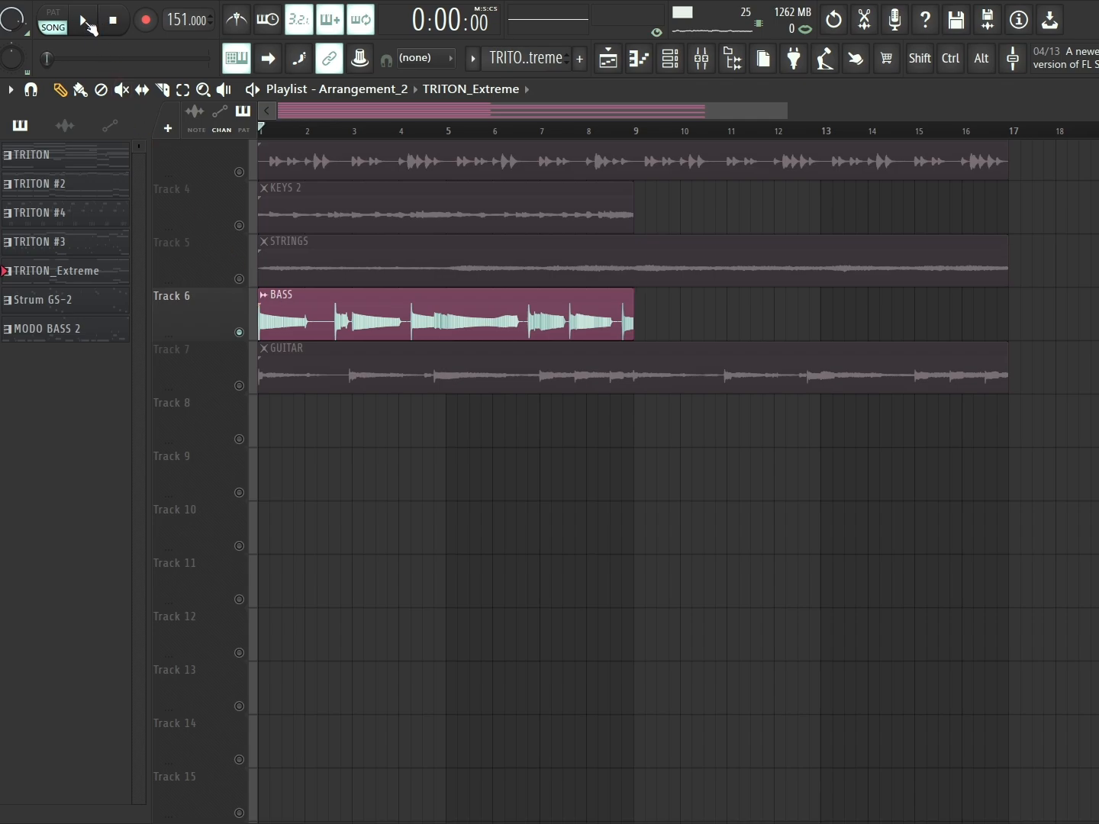
{"action": "left_click", "coordinate": [86, 22]}
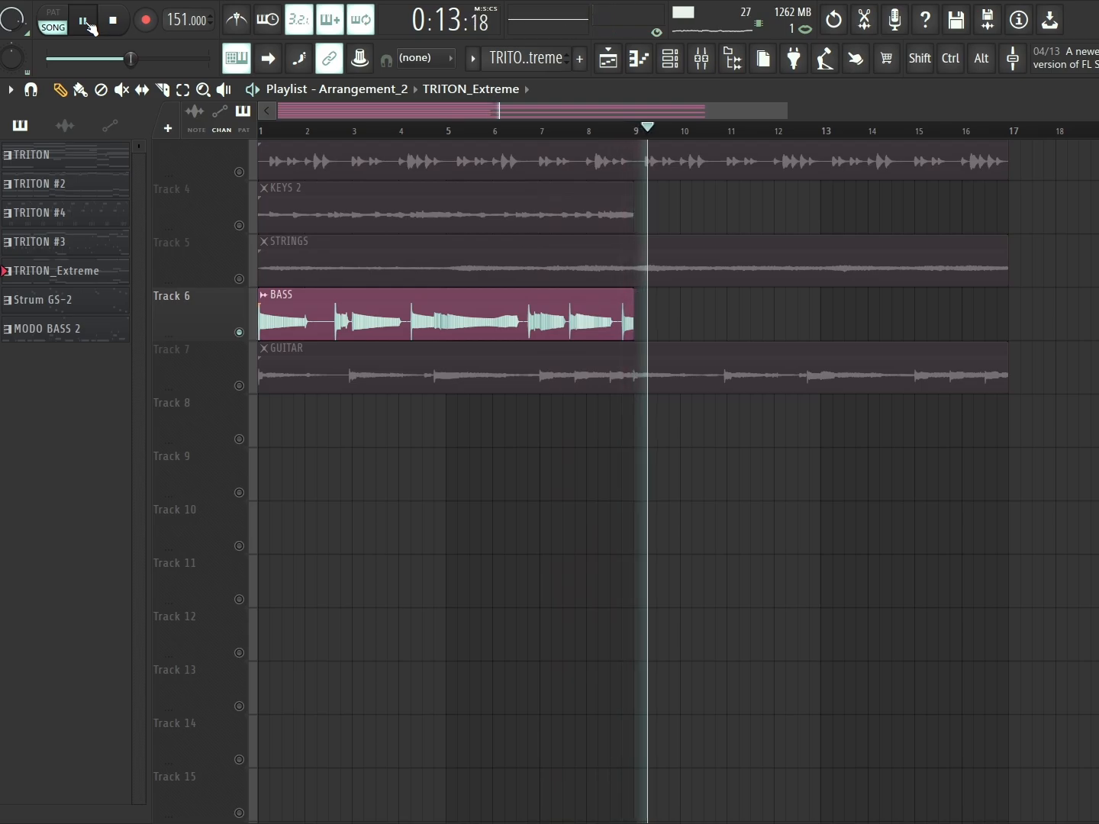
{"action": "left_click", "coordinate": [87, 24]}
{"action": "left_click", "coordinate": [124, 25]}
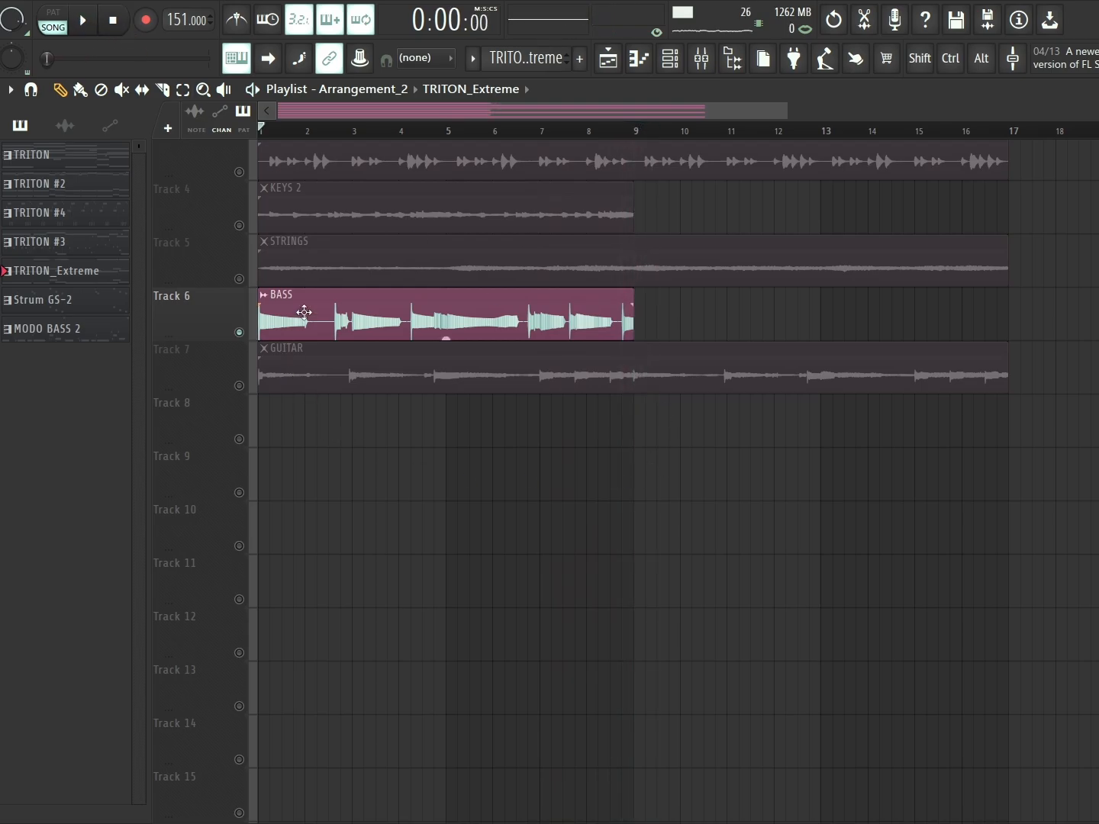
- Open the BASS clip and examine the VLA-2A settings on the BASS mixer track, then return to the playlist
{"action": "double_click", "coordinate": [408, 325]}
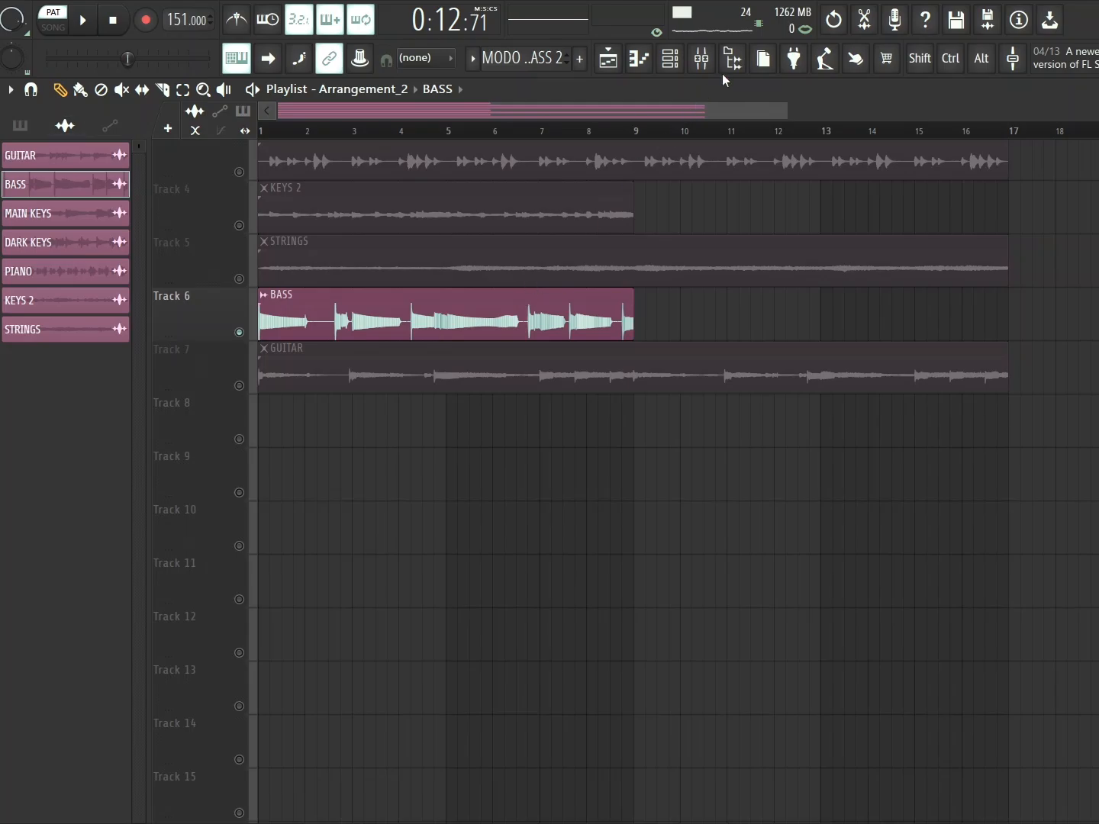
{"action": "left_click", "coordinate": [701, 58]}
{"action": "left_click", "coordinate": [149, 457]}
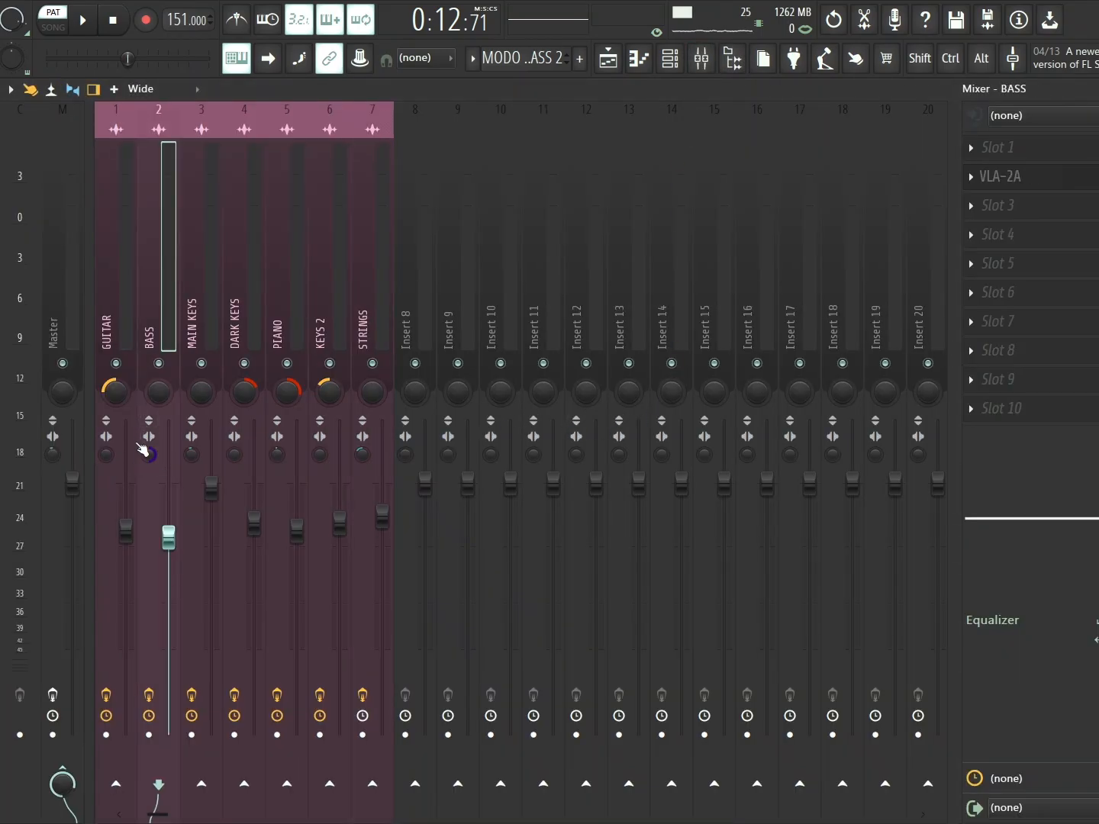
{"action": "left_click", "coordinate": [1015, 177]}
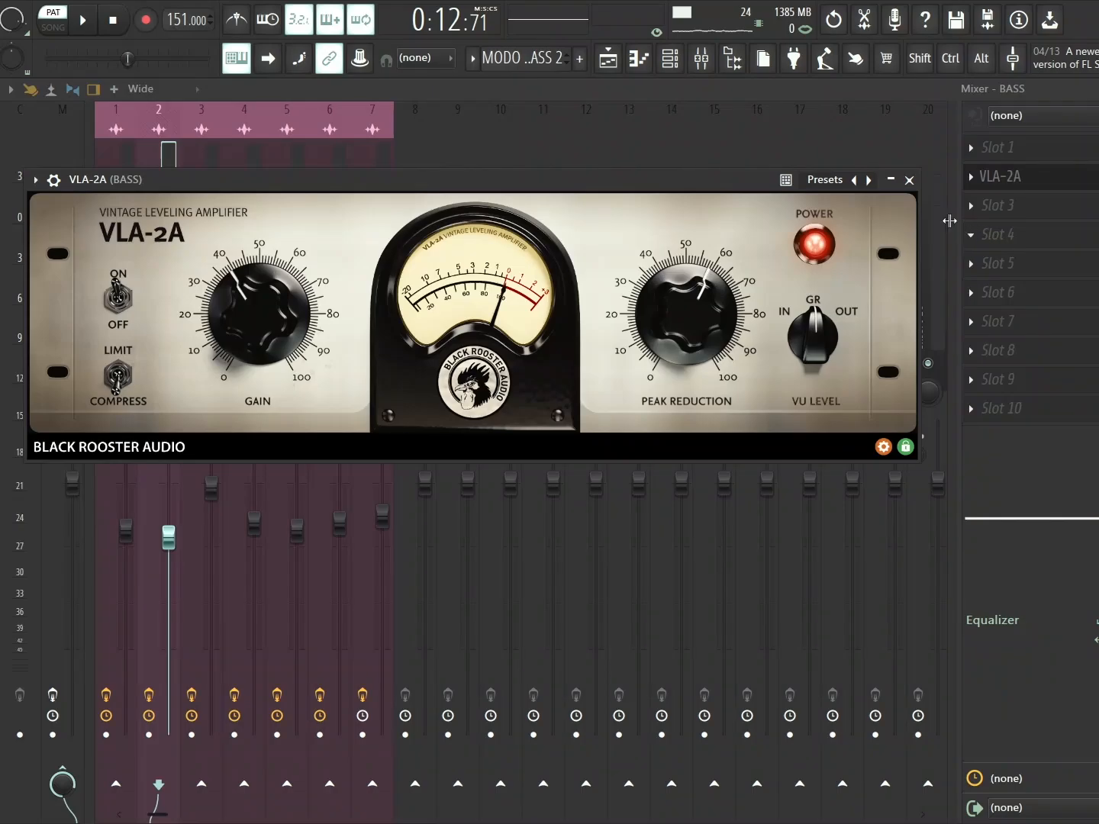
{"action": "key", "text": "F5"}
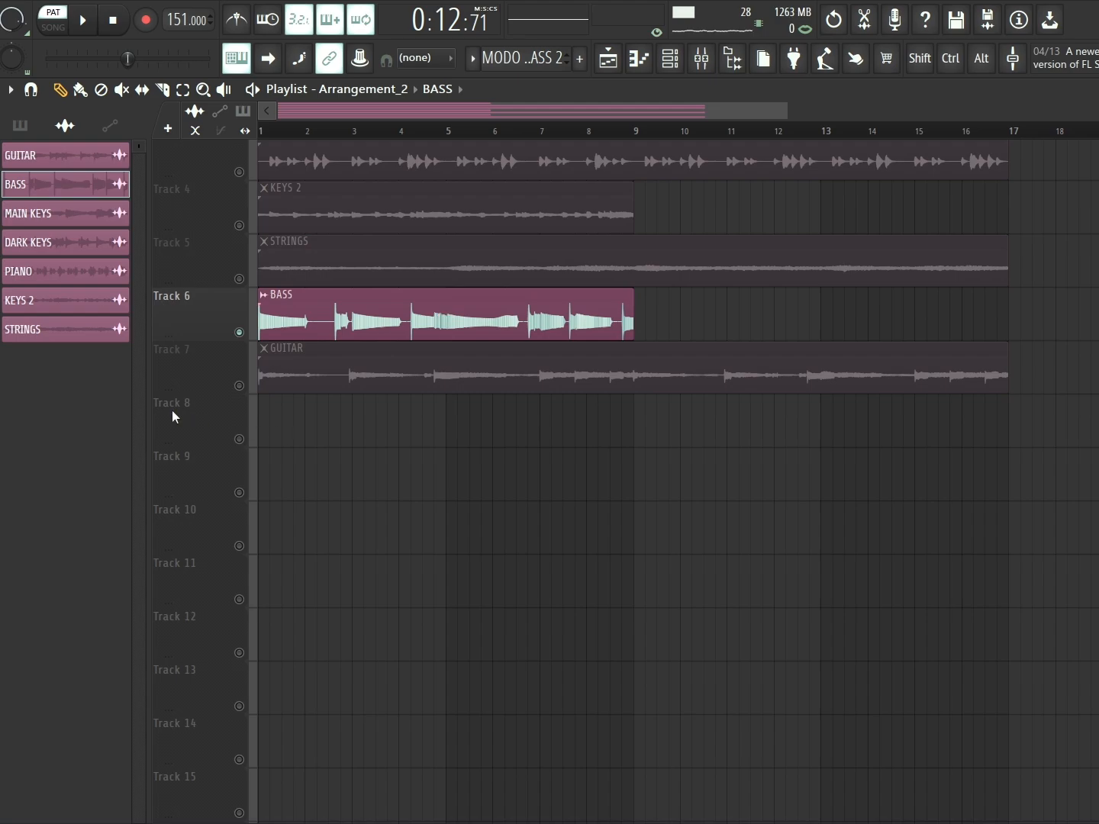
- Solo the GUITAR track instead of BASS and play it in song mode
{"action": "left_click", "coordinate": [228, 370]}
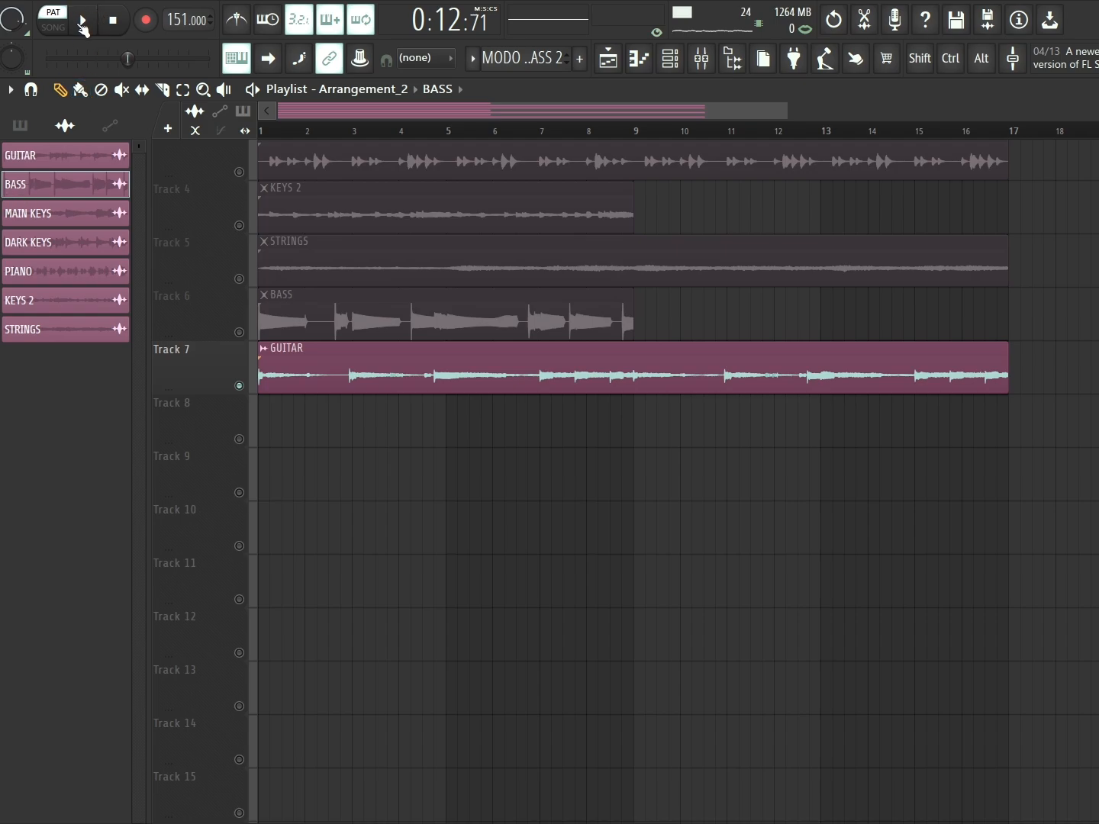
{"action": "left_click", "coordinate": [54, 28]}
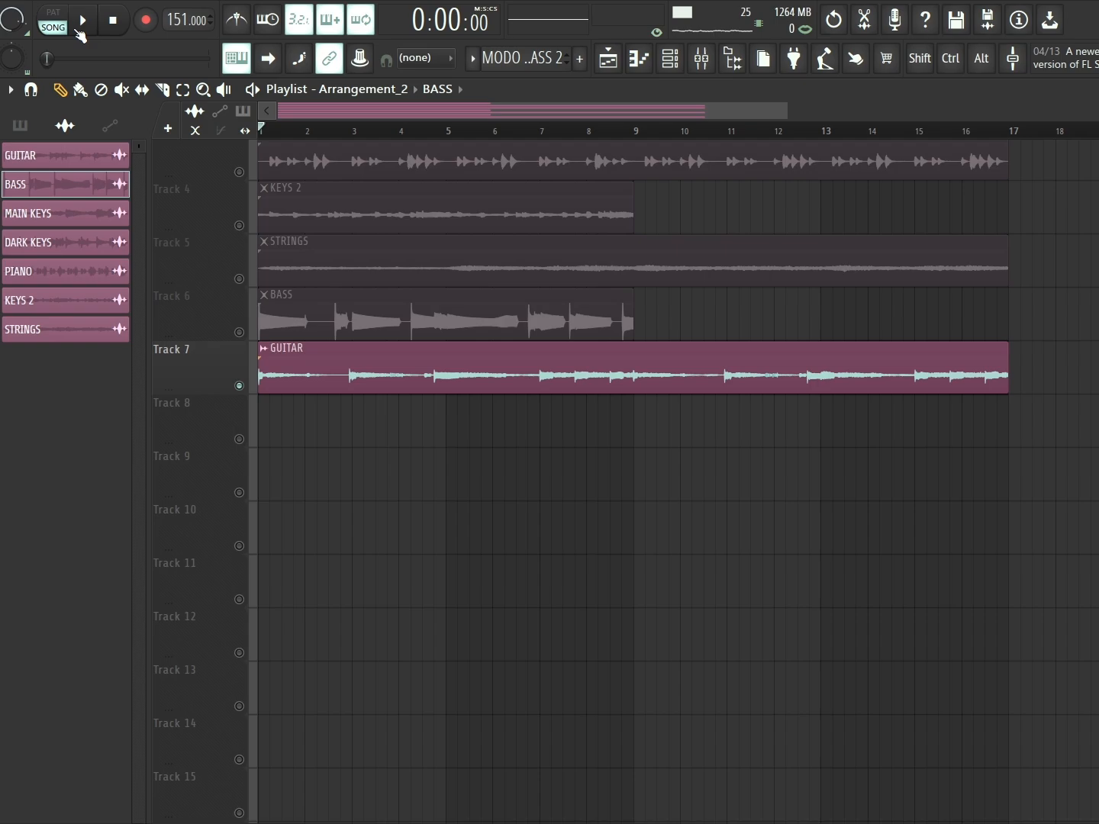
{"action": "left_click", "coordinate": [82, 25]}
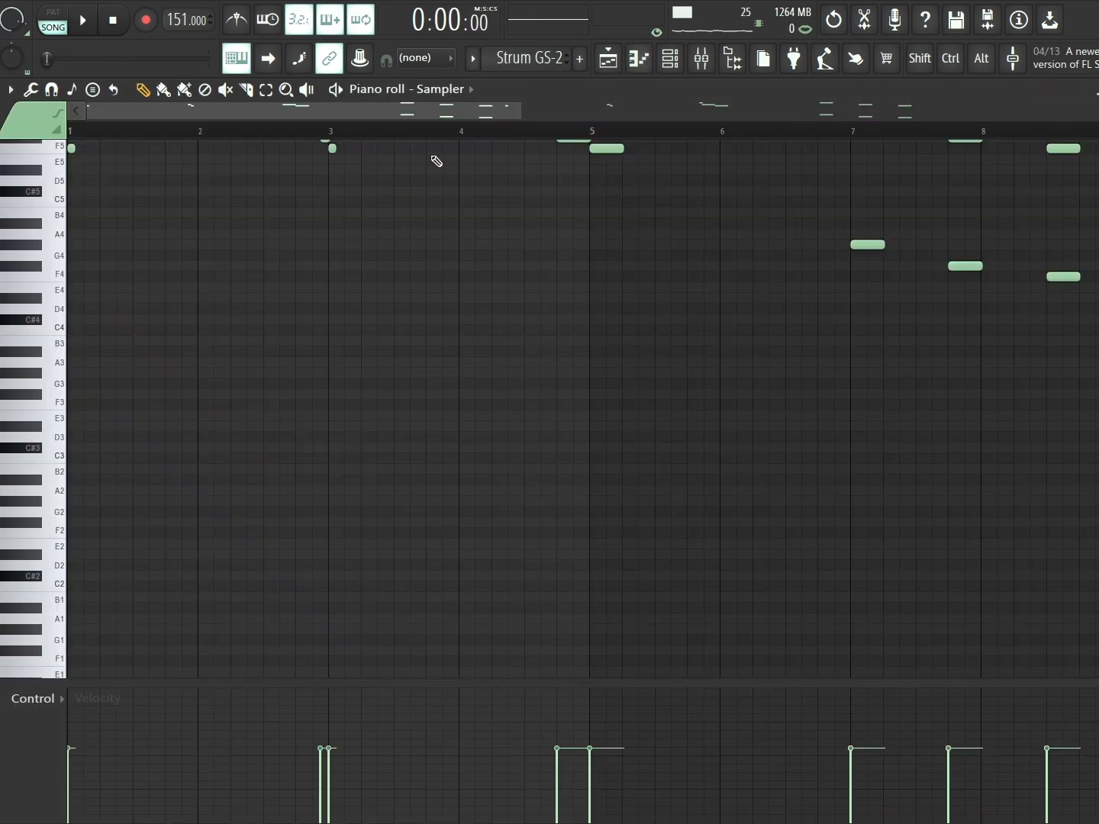
- Examine the Strum GS-2 pattern's notes in the piano roll, then return to the playlist
{"action": "scroll", "coordinate": [465, 135], "scroll_direction": "down", "scroll_amount": 3}
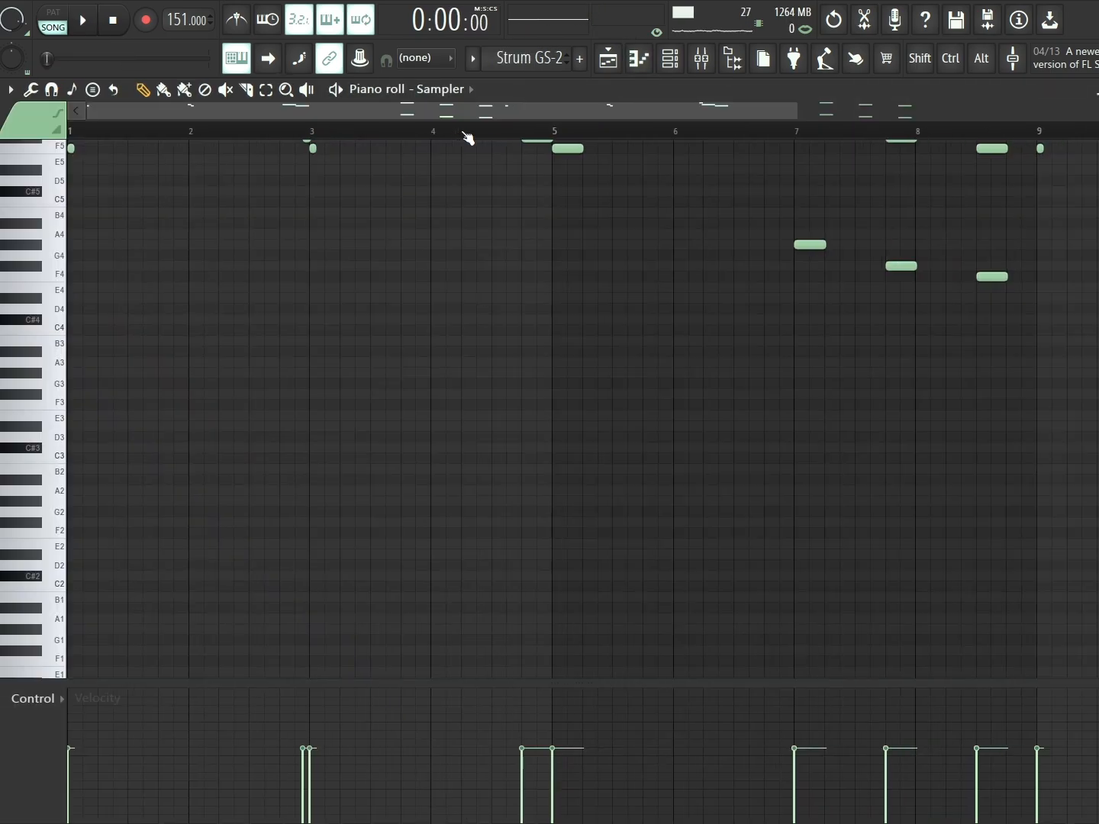
{"action": "scroll", "coordinate": [481, 380], "scroll_direction": "up", "scroll_amount": 5}
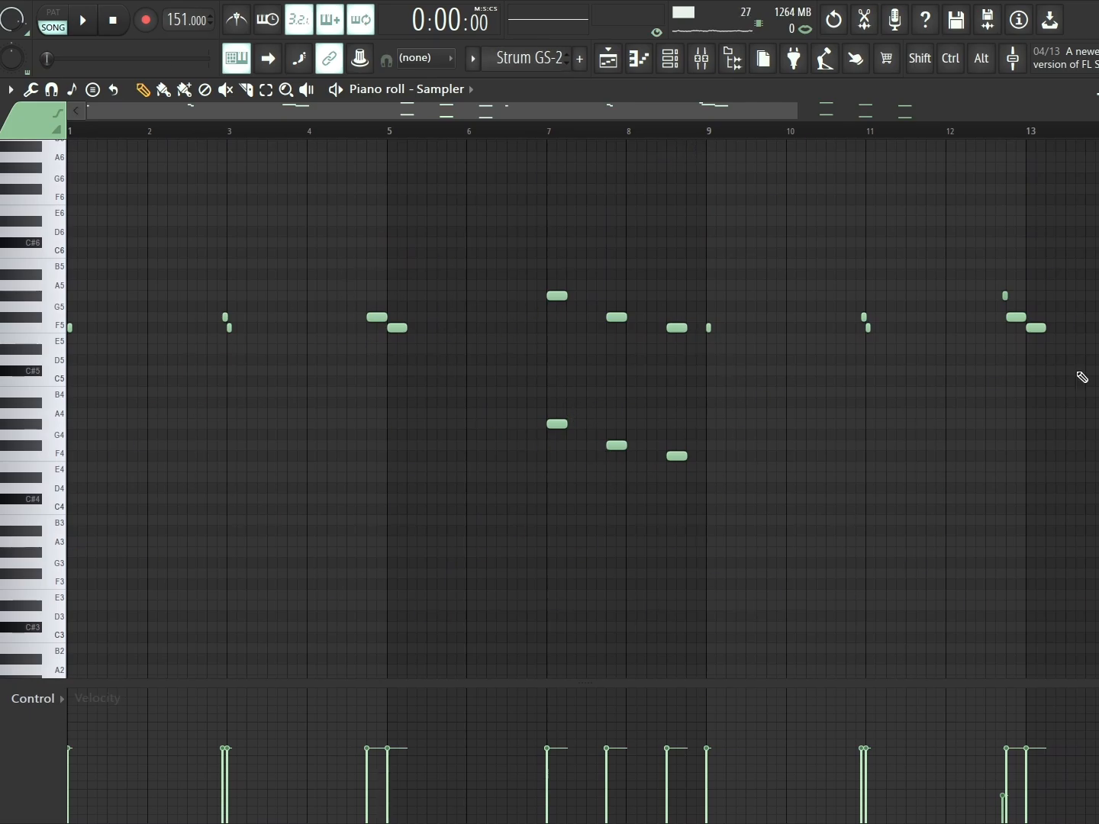
{"action": "left_click", "coordinate": [608, 59]}
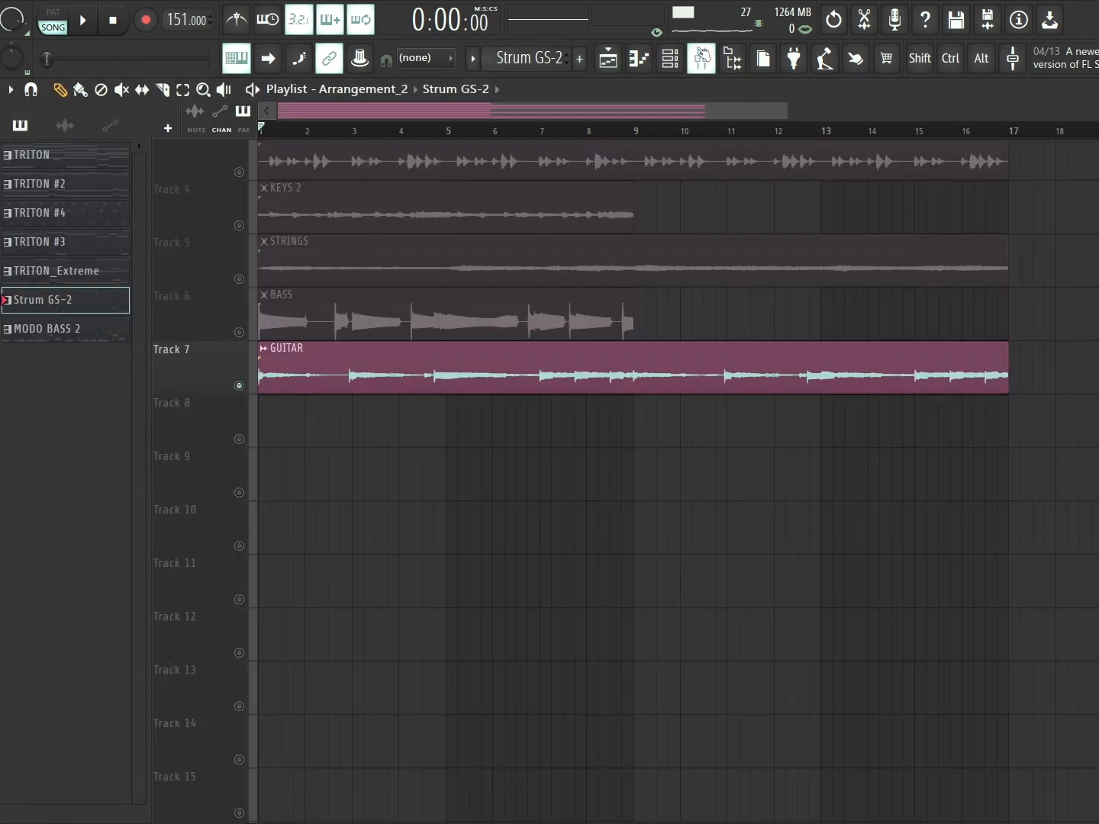
- Examine the Fox Echo Chorus, Fruity parametric EQ 2 and VLA-2A settings on the GUITAR mixer track
{"action": "left_click", "coordinate": [701, 58]}
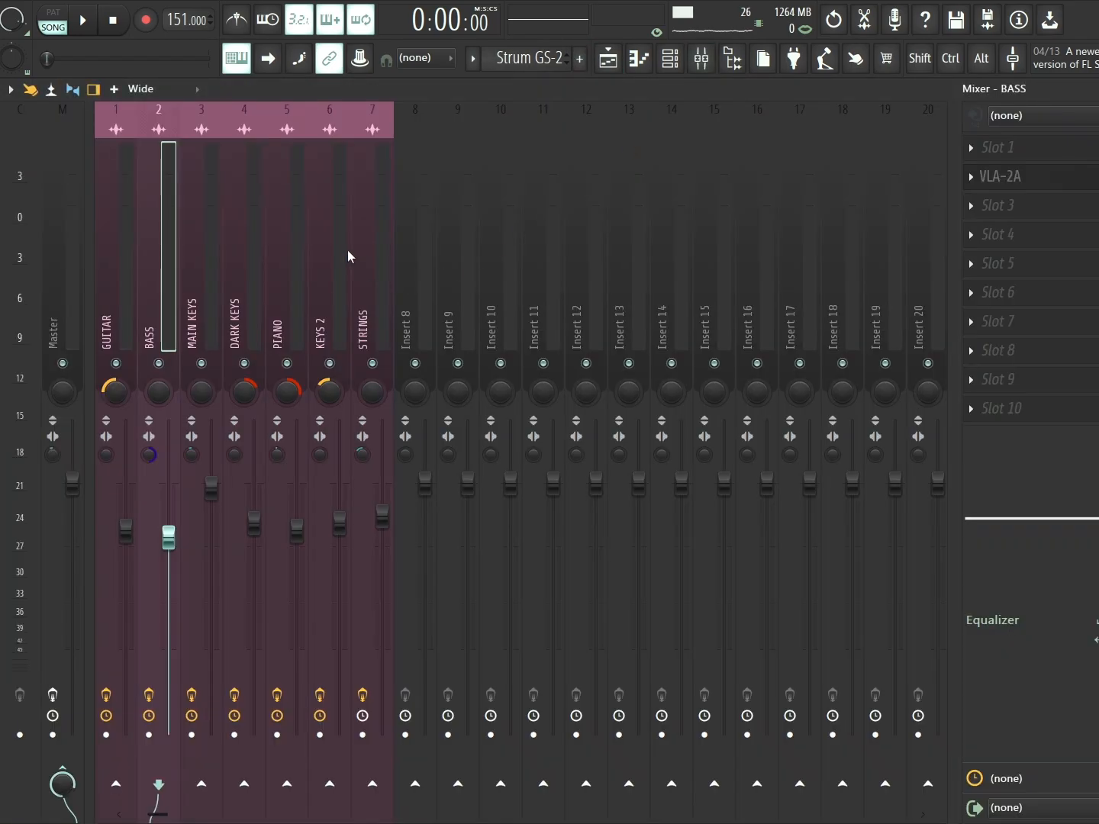
{"action": "left_click", "coordinate": [346, 251]}
{"action": "left_click", "coordinate": [117, 305]}
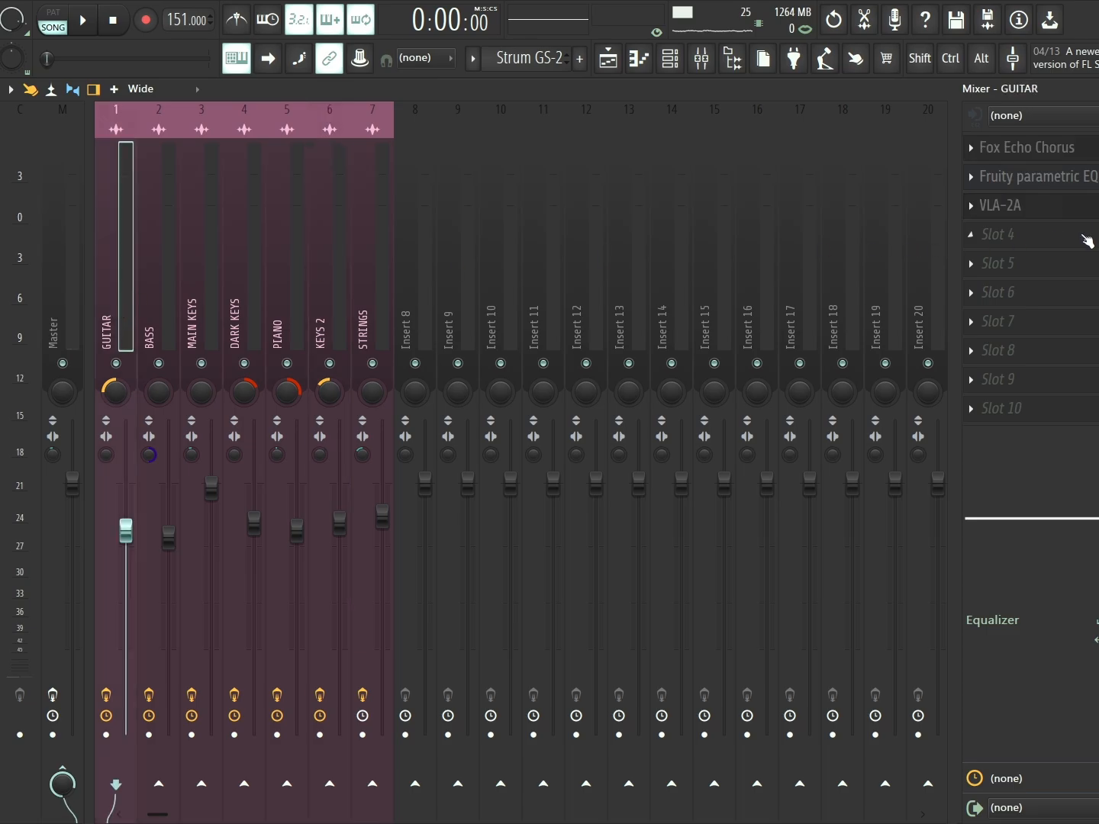
{"action": "left_click", "coordinate": [1034, 151]}
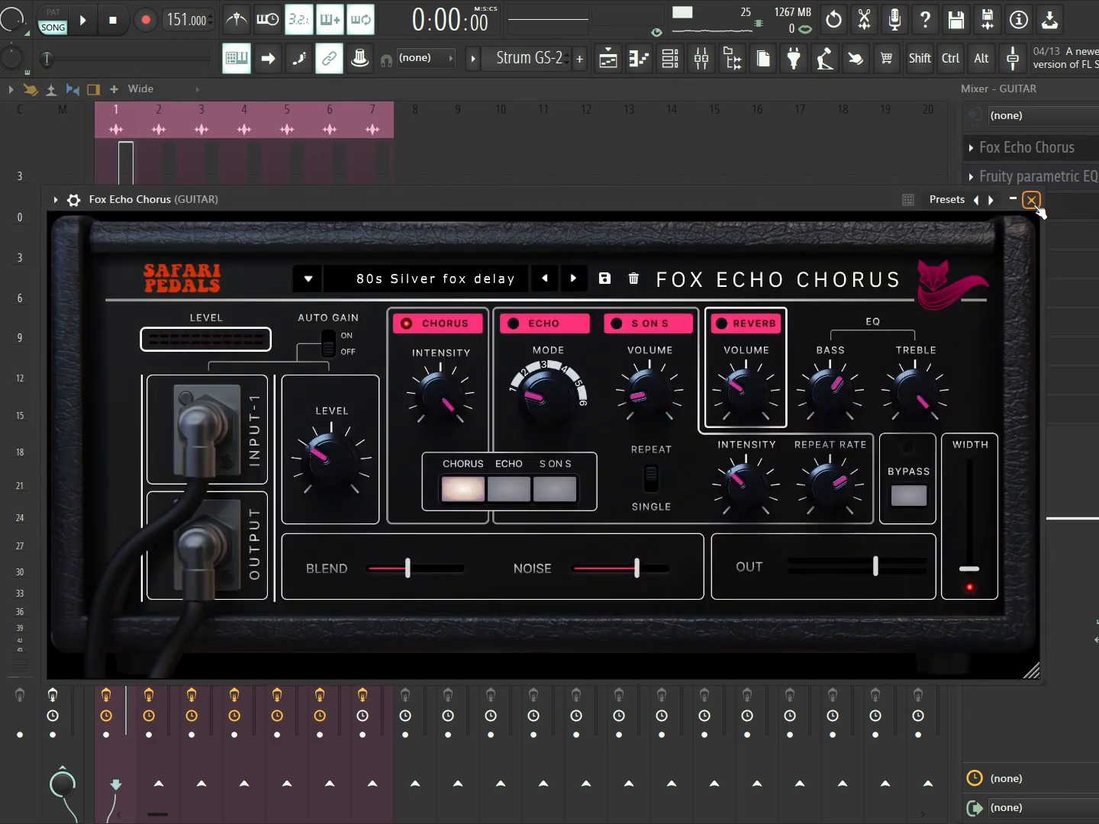
{"action": "left_click", "coordinate": [1031, 202]}
{"action": "left_click", "coordinate": [1031, 182]}
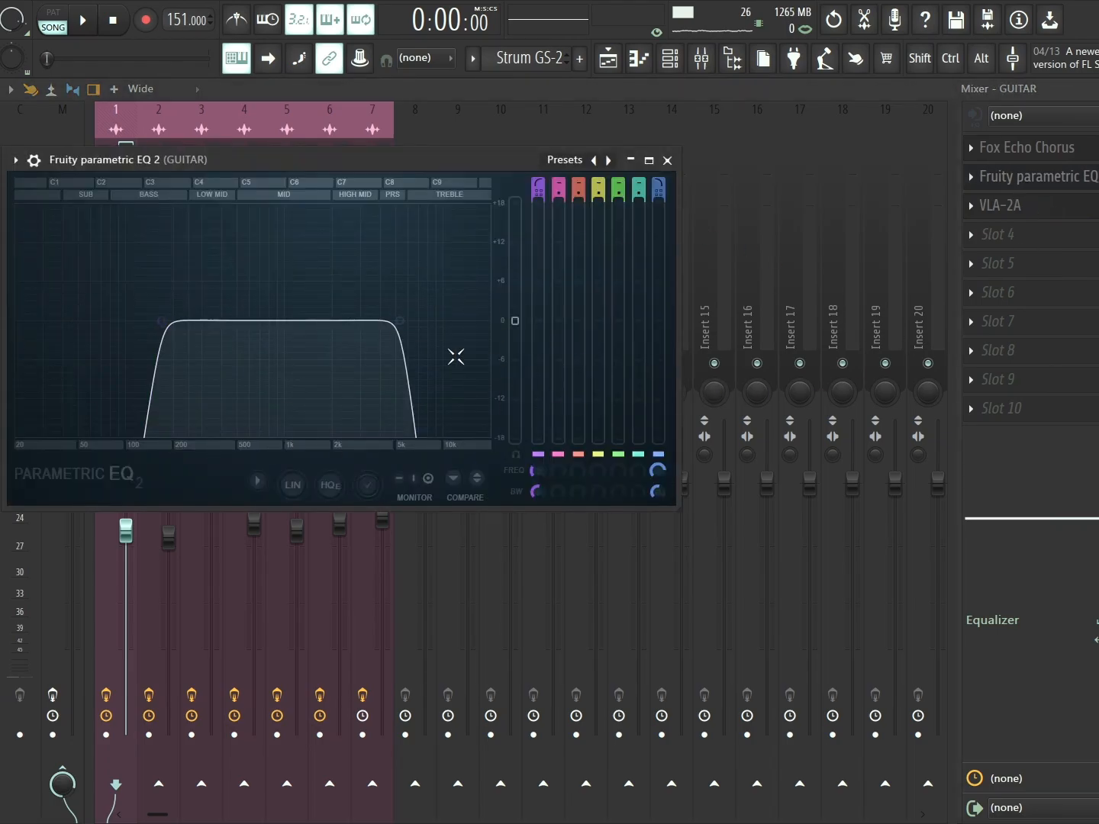
{"action": "left_click", "coordinate": [667, 160]}
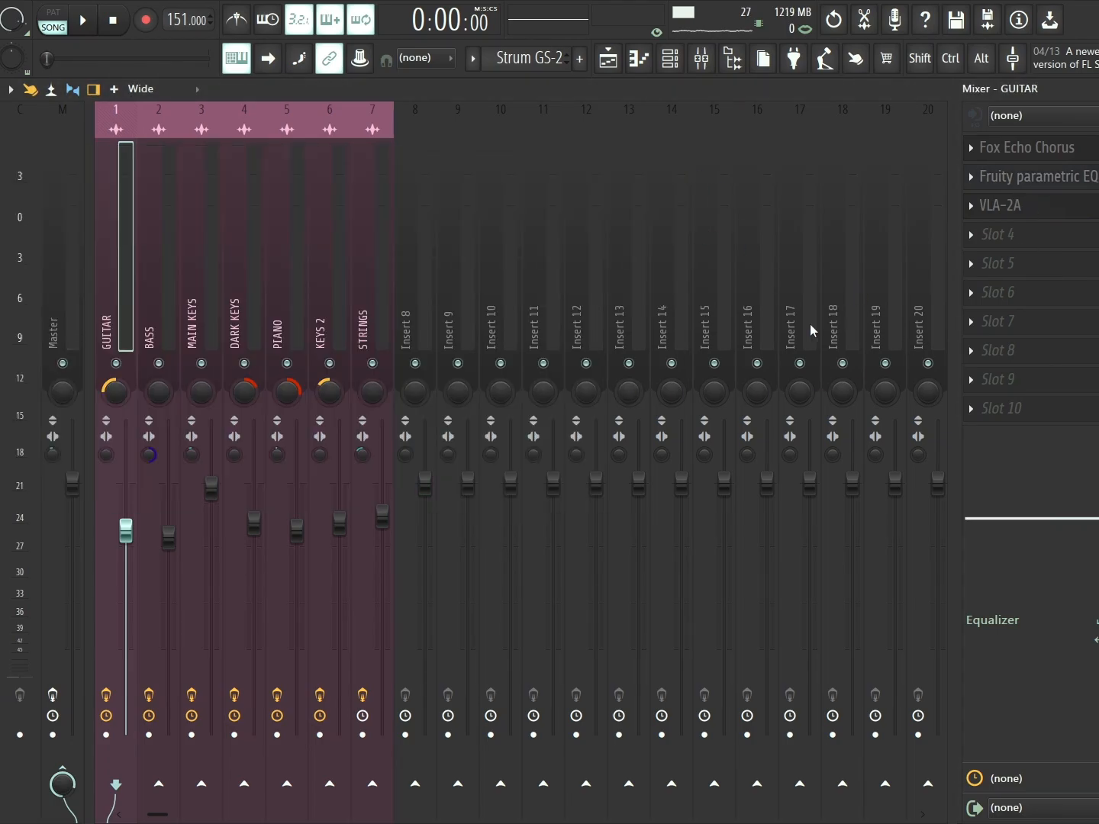
{"action": "left_click", "coordinate": [1032, 208]}
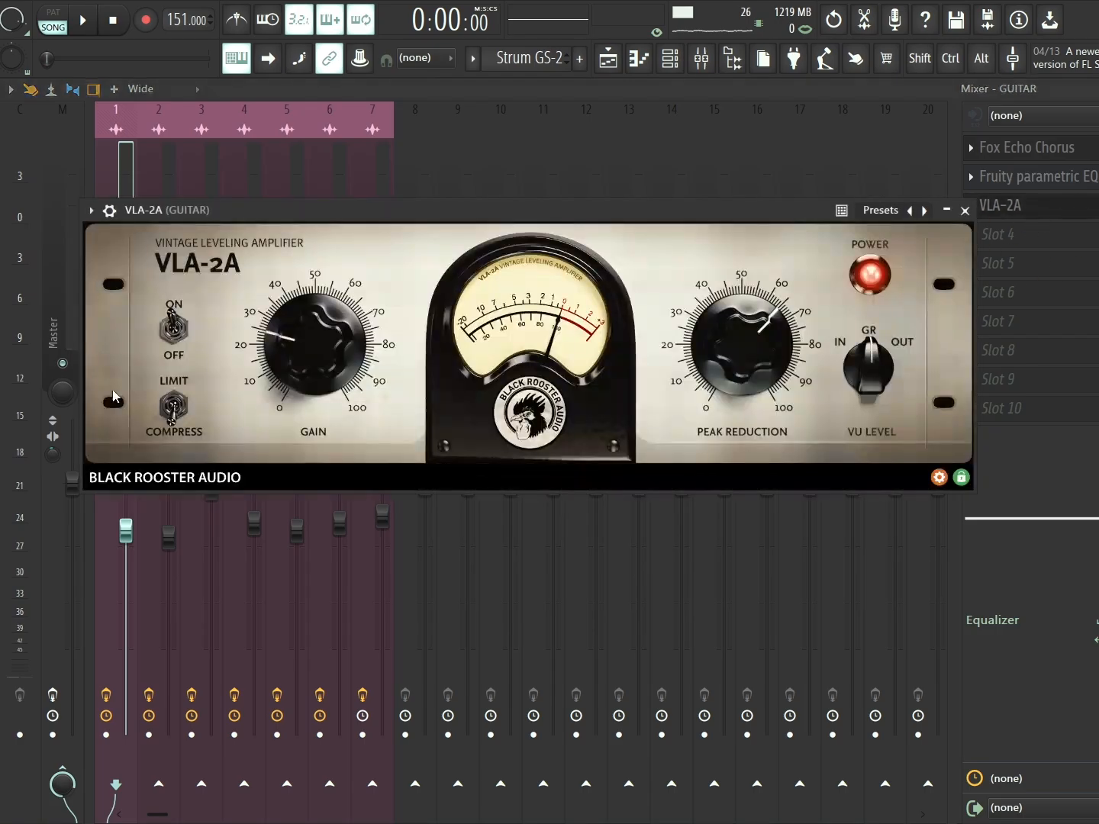
{"action": "left_click", "coordinate": [964, 209]}
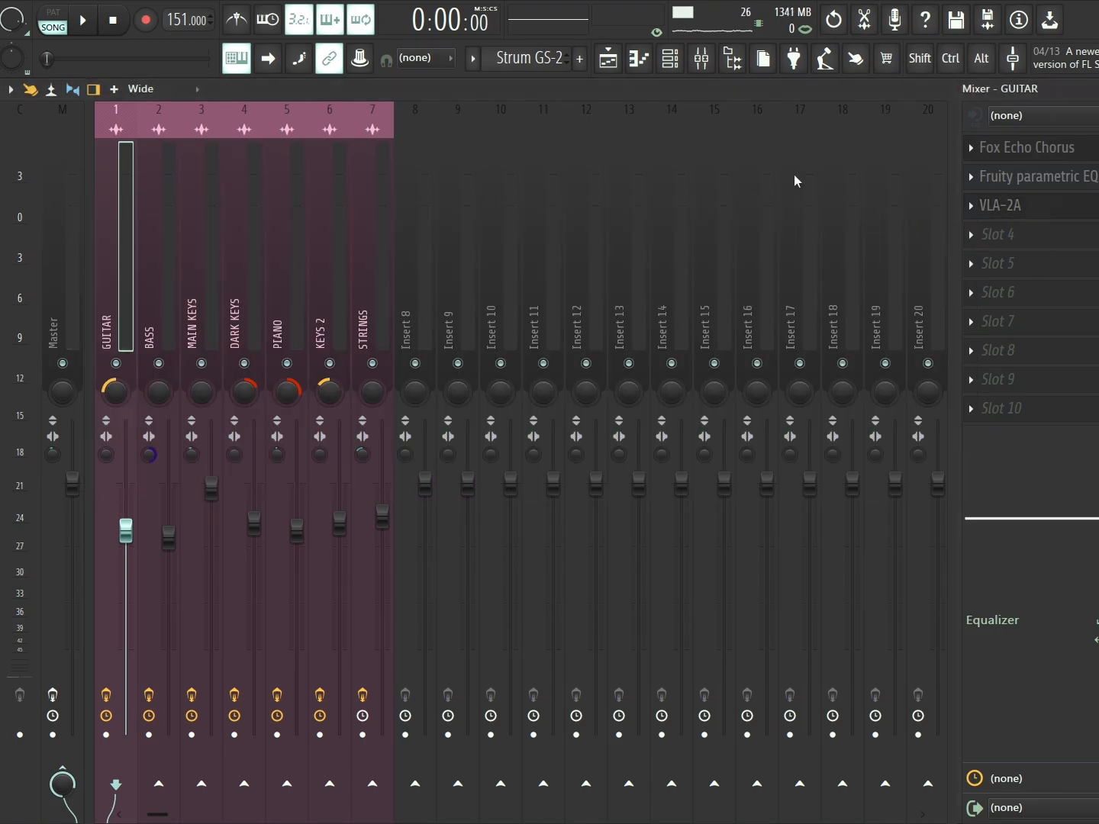
- Return to the playlist, switch from Arrangement_2 to Arrangement and look over the beat's clip layout
{"action": "key", "text": "F5"}
{"action": "scroll", "coordinate": [500, 233], "scroll_direction": "up", "scroll_amount": 2}
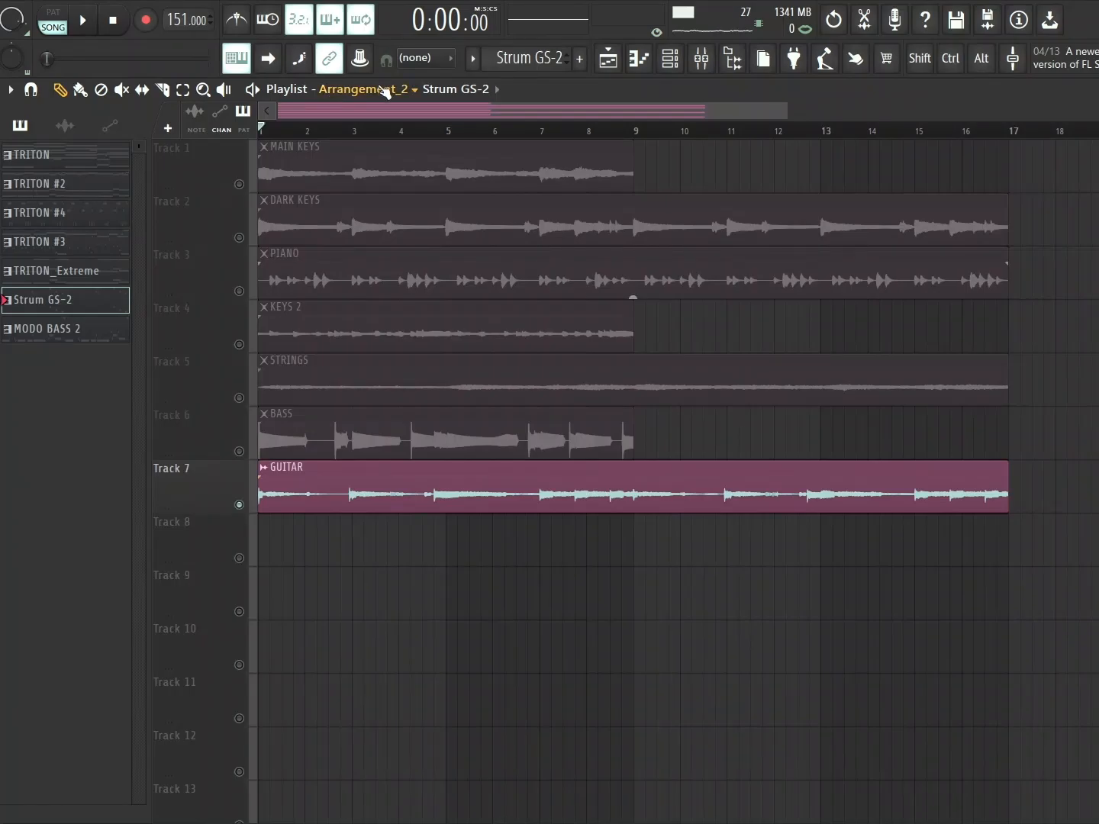
{"action": "left_click", "coordinate": [379, 90]}
{"action": "left_click", "coordinate": [407, 126]}
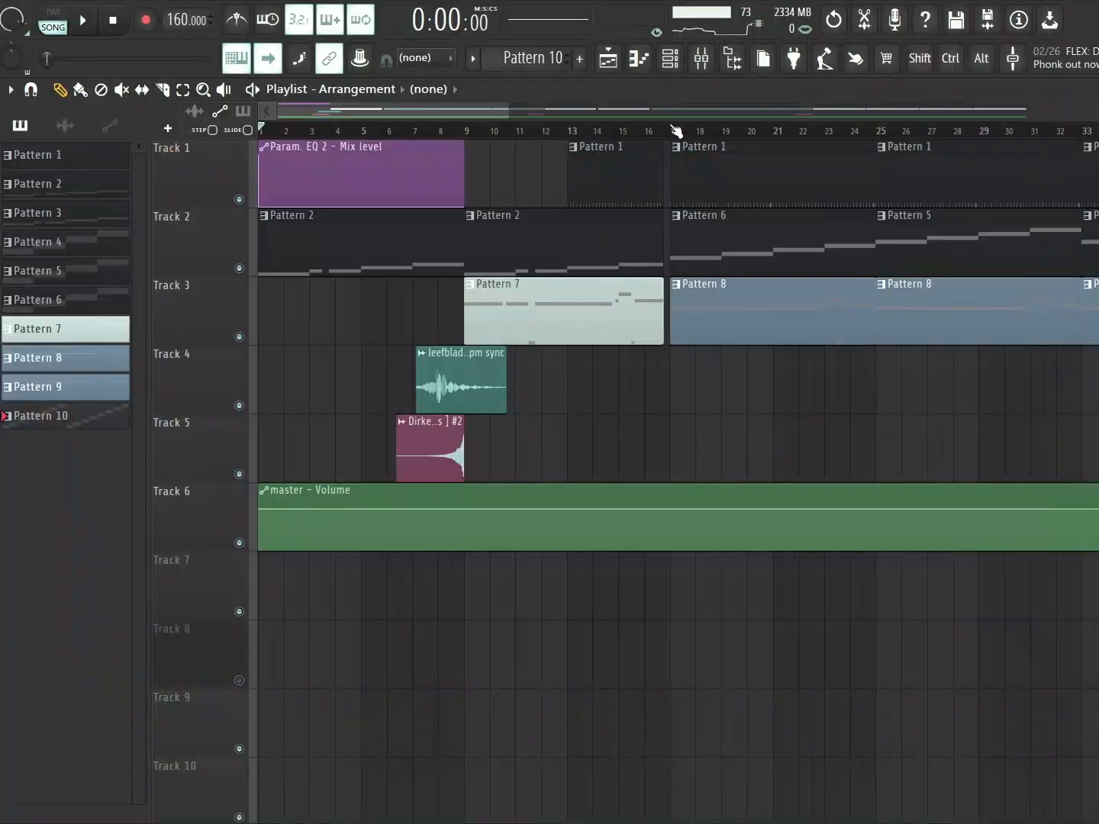
{"action": "scroll", "coordinate": [673, 585], "scroll_direction": "down", "scroll_amount": 3}
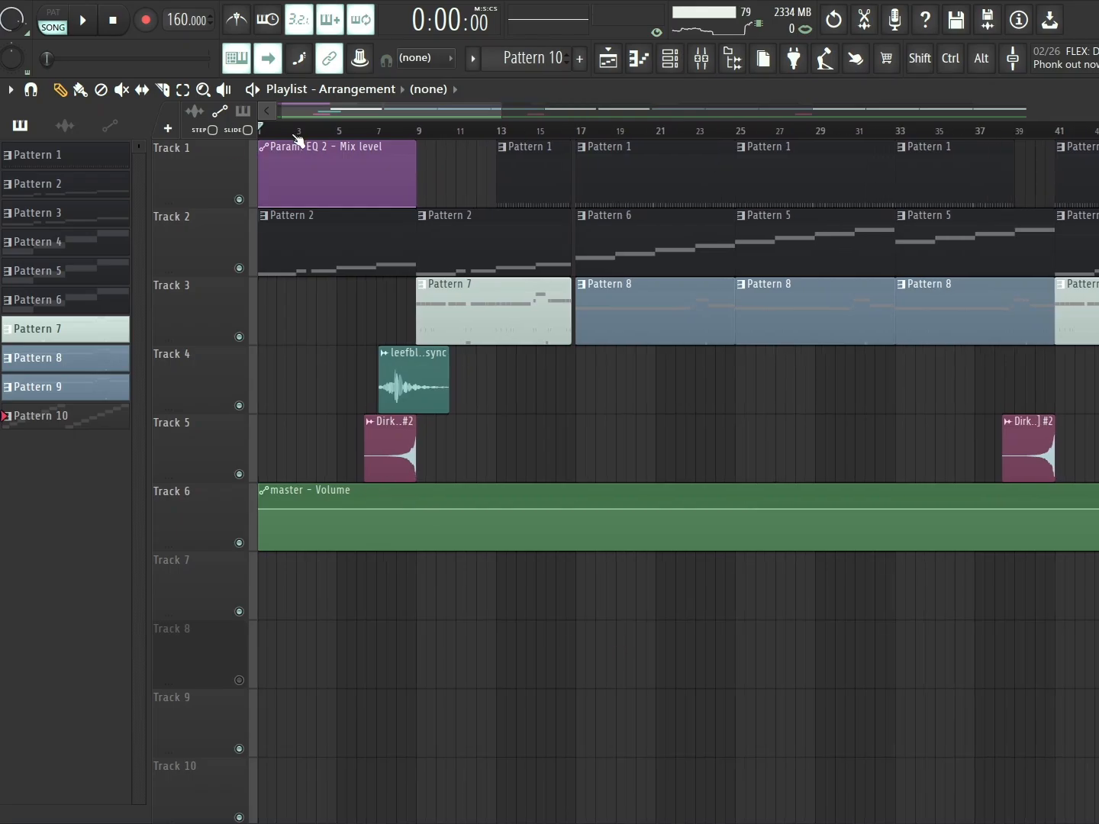
{"action": "scroll", "coordinate": [320, 113], "scroll_direction": "up", "scroll_amount": 4}
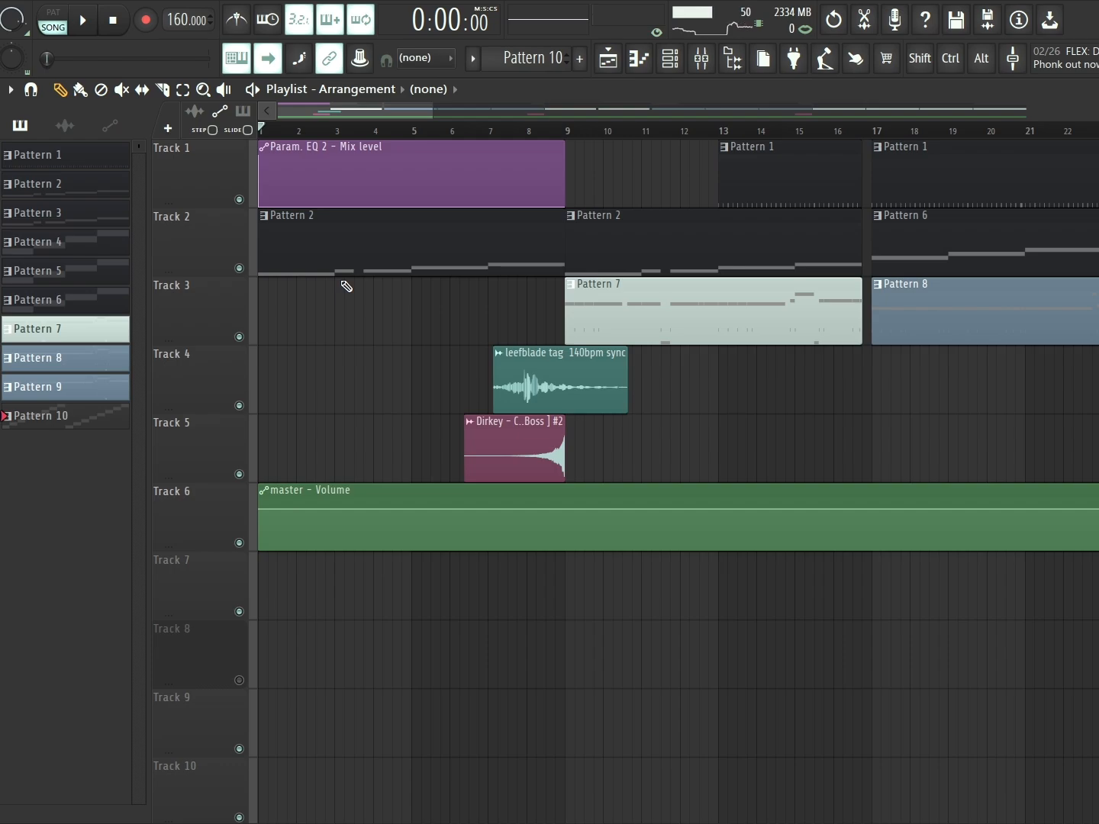
- Make Pattern 2 the active pattern and open the Serato Sample plugin from its channel in the channel rack
{"action": "left_click", "coordinate": [664, 66]}
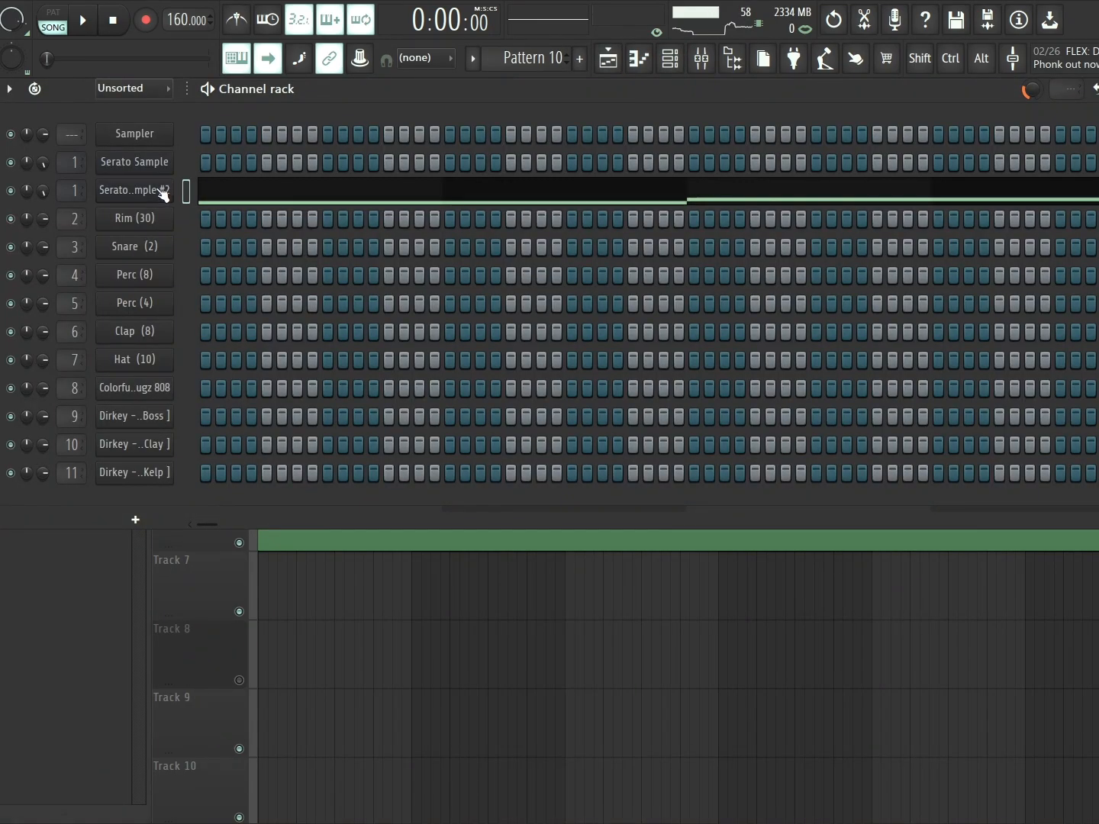
{"action": "left_click", "coordinate": [65, 580]}
{"action": "left_click", "coordinate": [318, 258]}
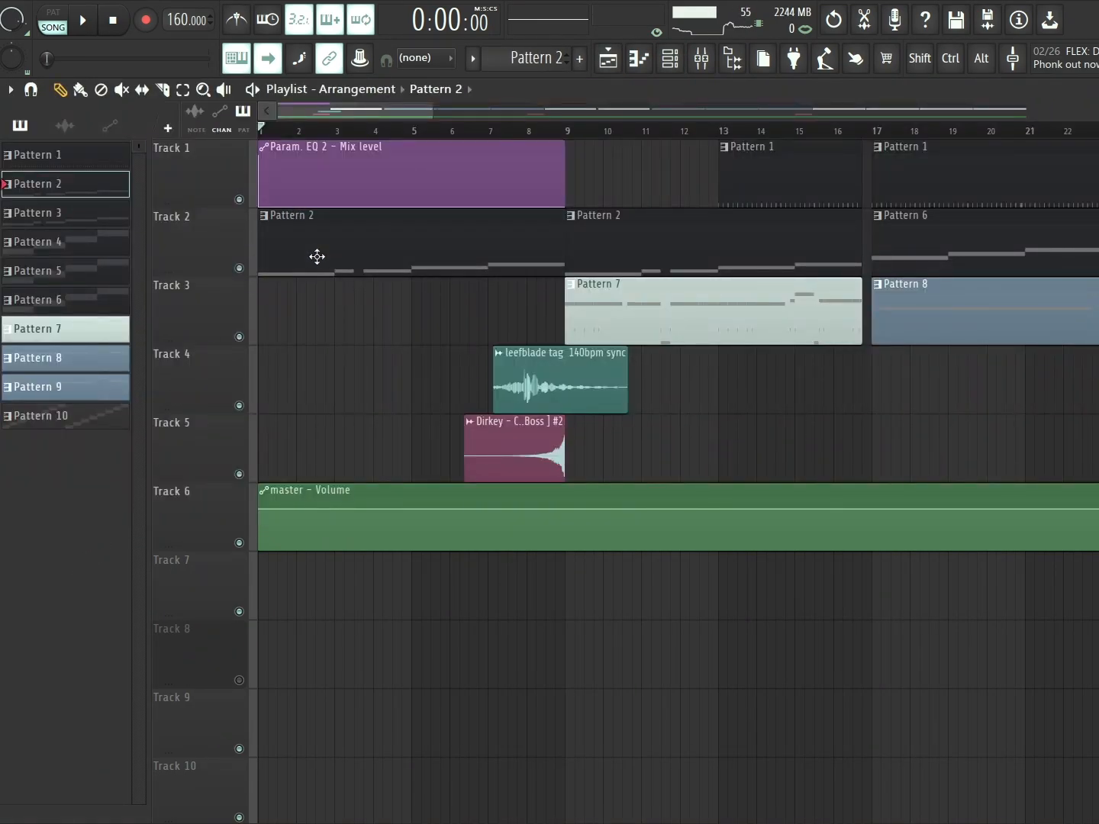
{"action": "left_click", "coordinate": [683, 65]}
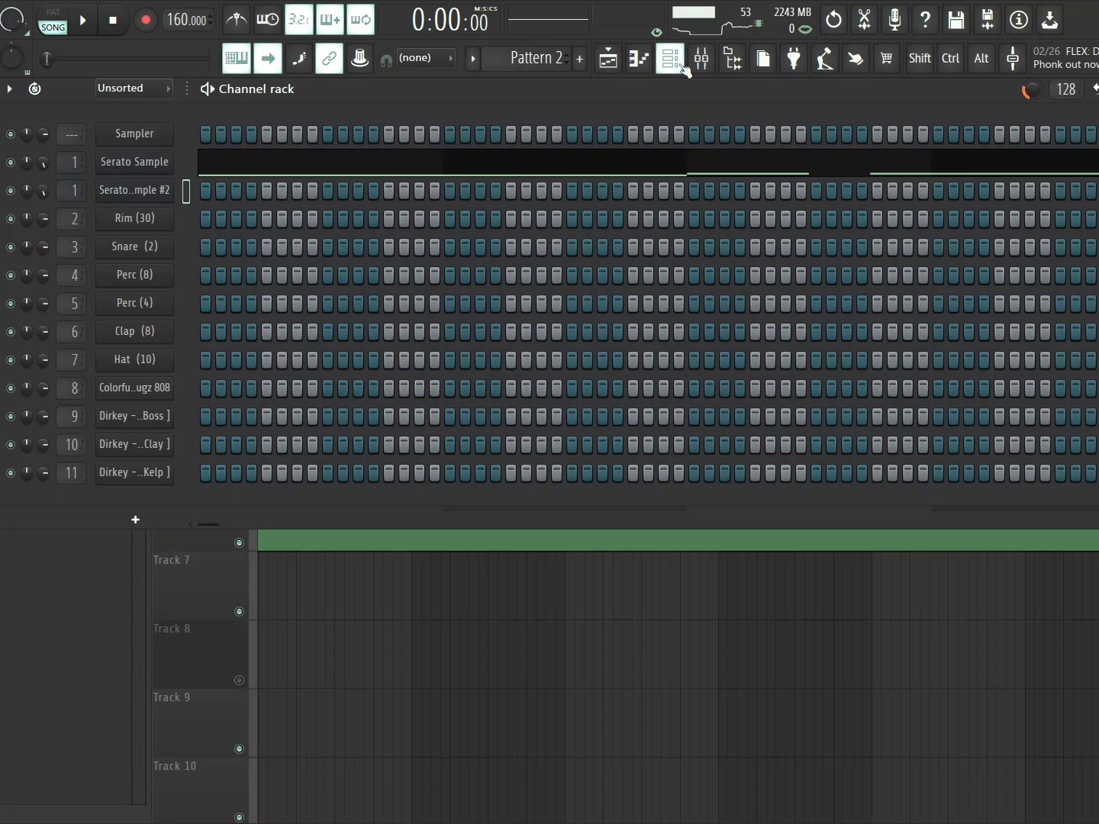
{"action": "left_click", "coordinate": [151, 164]}
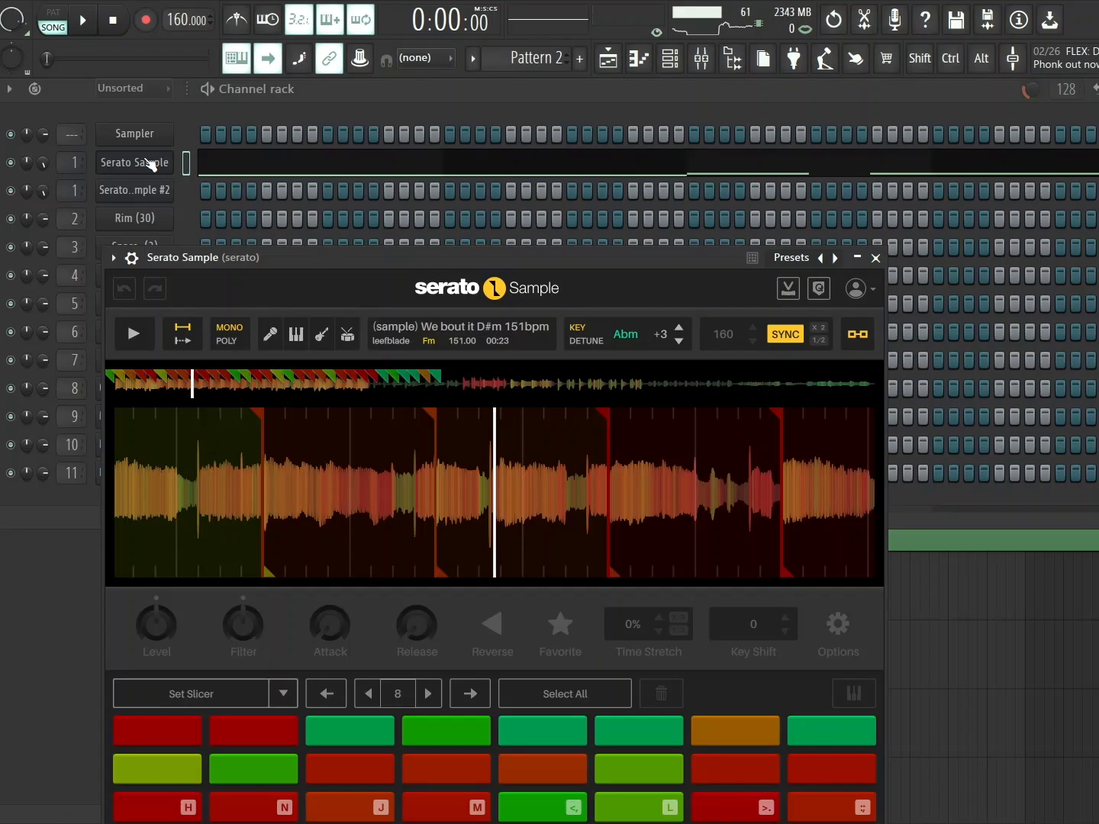
- Make Pattern 2 the active pattern in the playlist and play it back
{"action": "left_click_drag", "start_coordinate": [463, 262], "coordinate": [567, 174]}
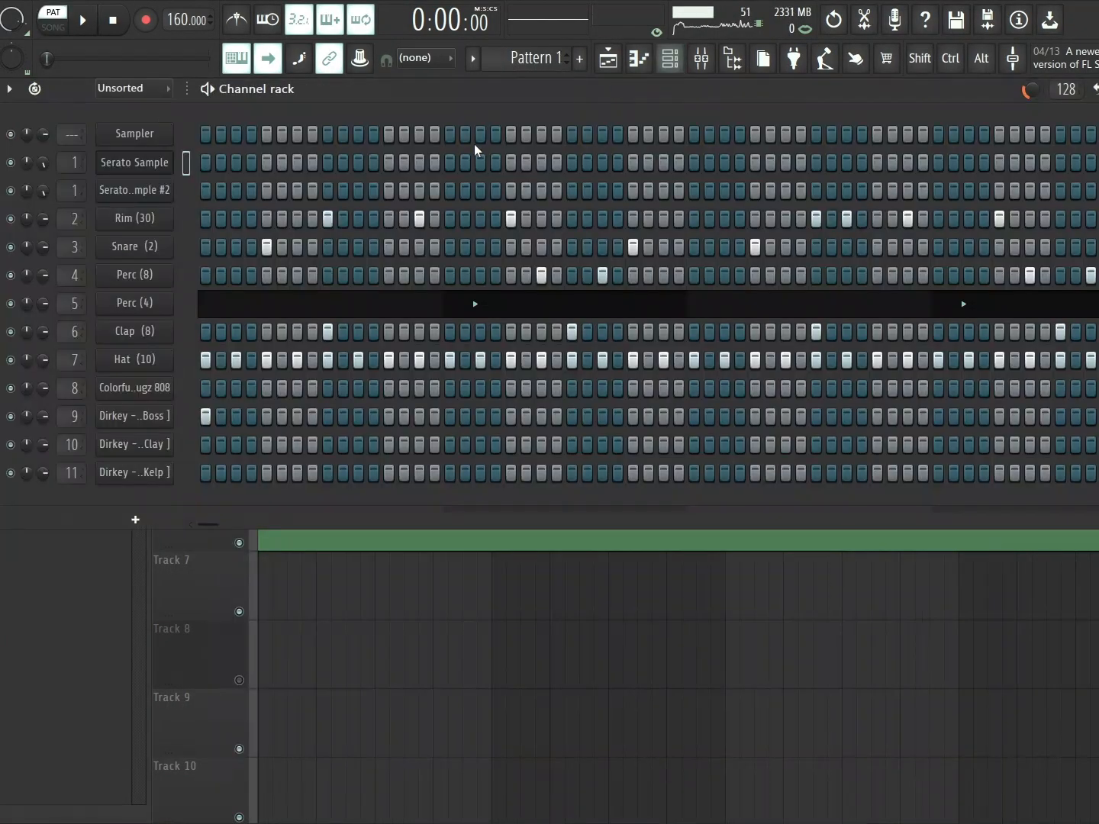
{"action": "key", "text": "F6"}
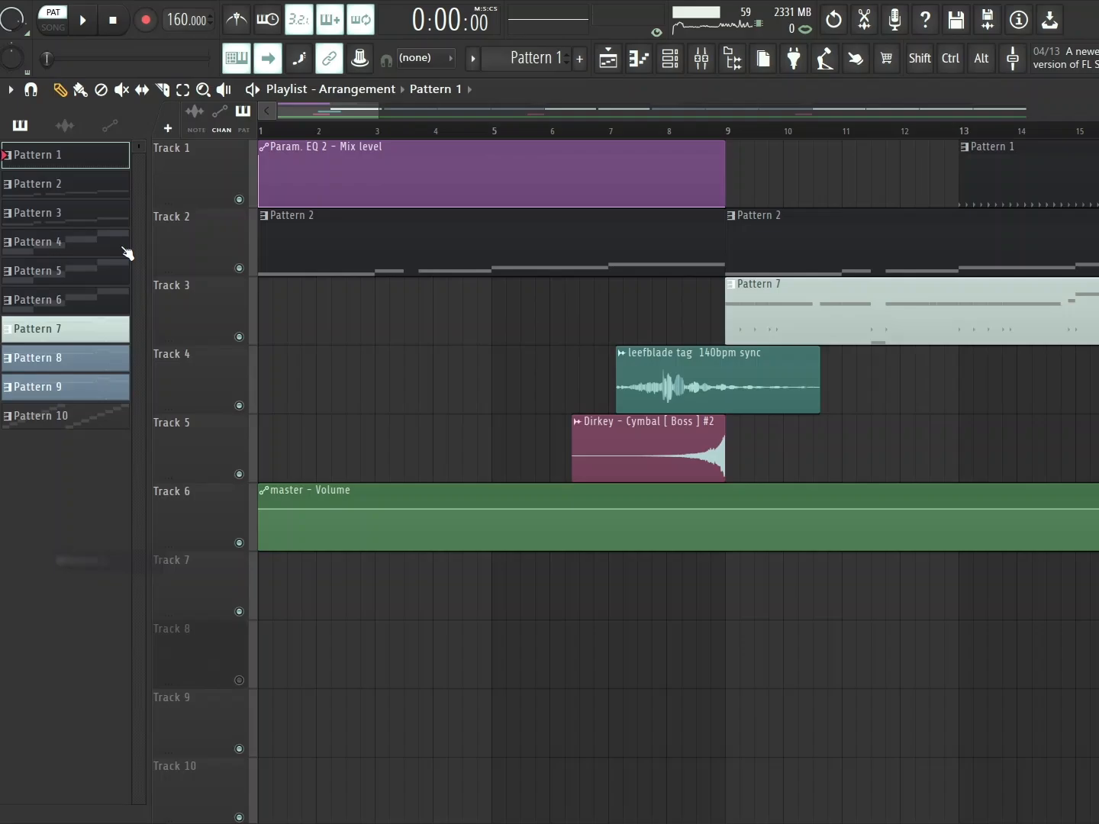
{"action": "left_click", "coordinate": [92, 186]}
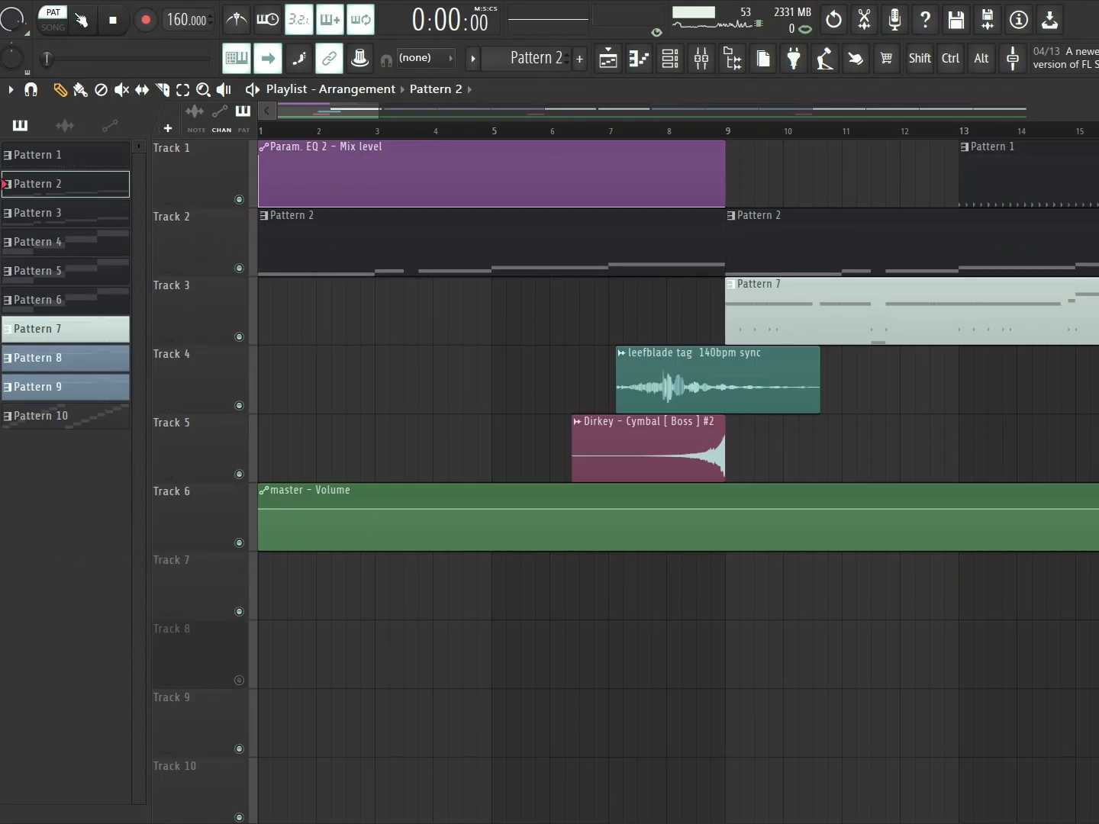
{"action": "left_click", "coordinate": [84, 22]}
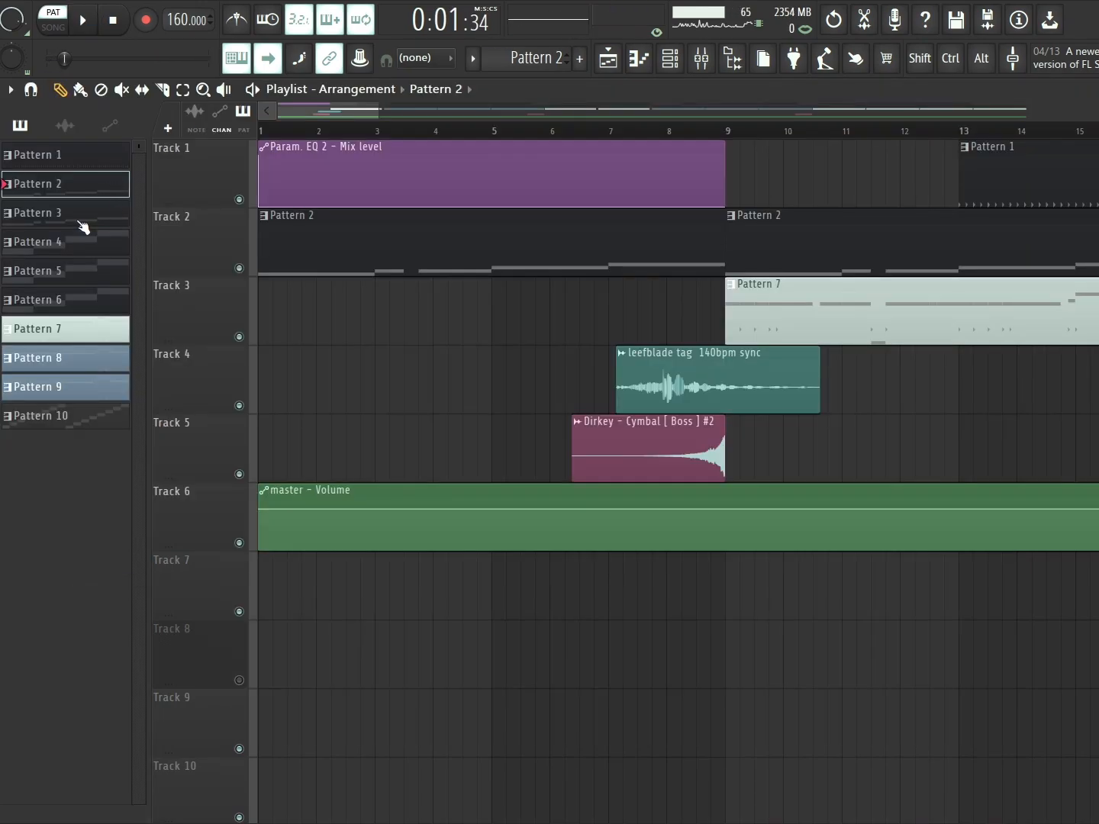
- Make Pattern 3 the active pattern and play it back
{"action": "left_click", "coordinate": [73, 223]}
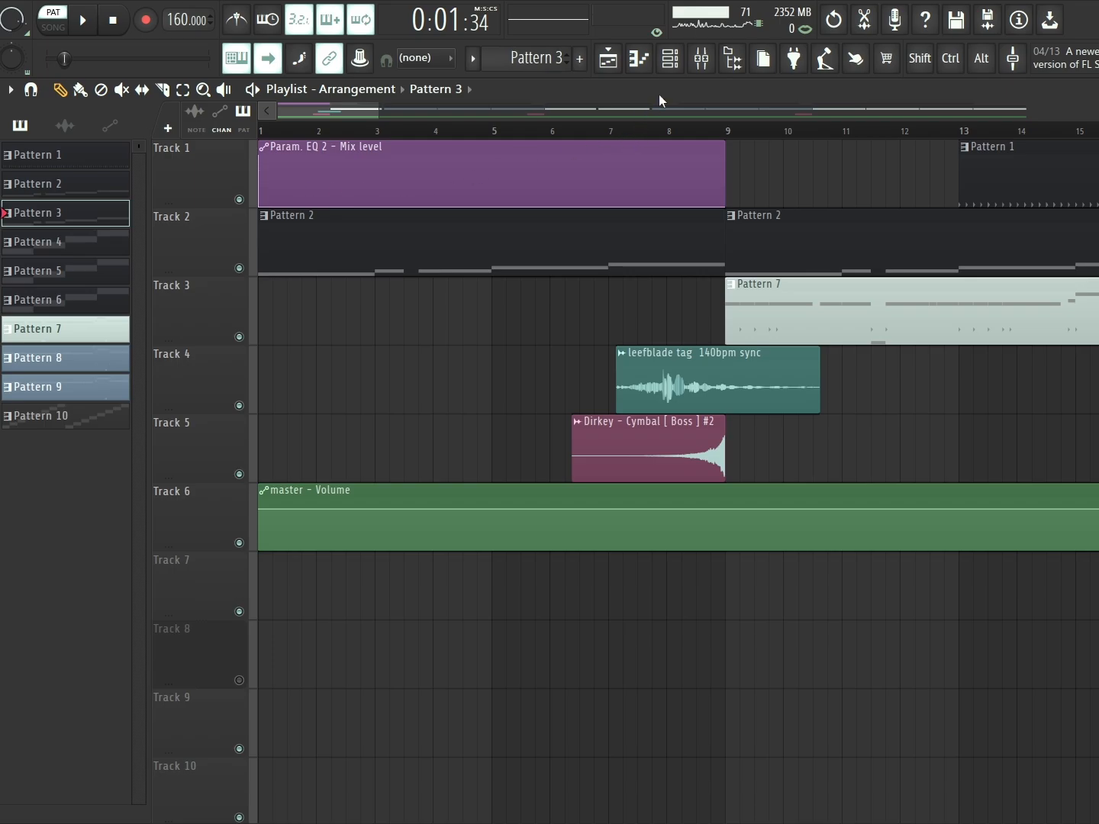
{"action": "left_click", "coordinate": [669, 59]}
{"action": "left_click", "coordinate": [86, 27]}
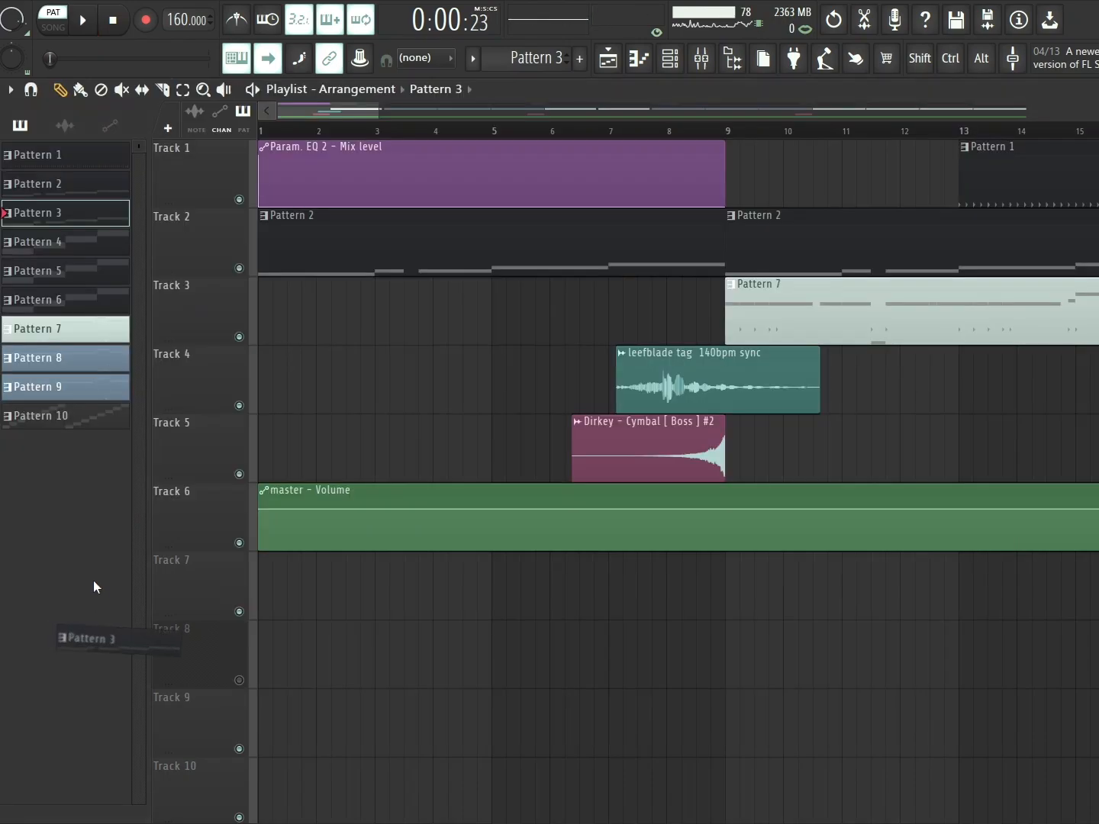
- Make Pattern 4 the active pattern and open the Serato Sample plugin from its channel
{"action": "left_click", "coordinate": [66, 250]}
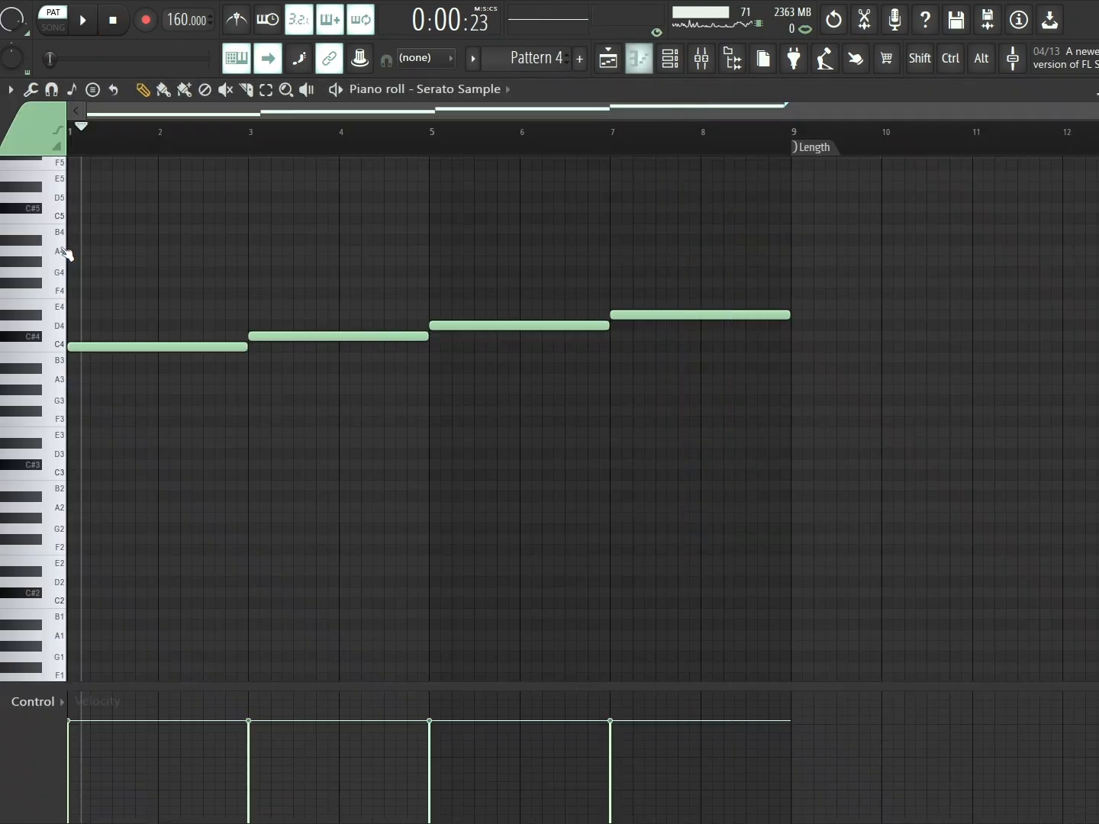
{"action": "left_click", "coordinate": [670, 59]}
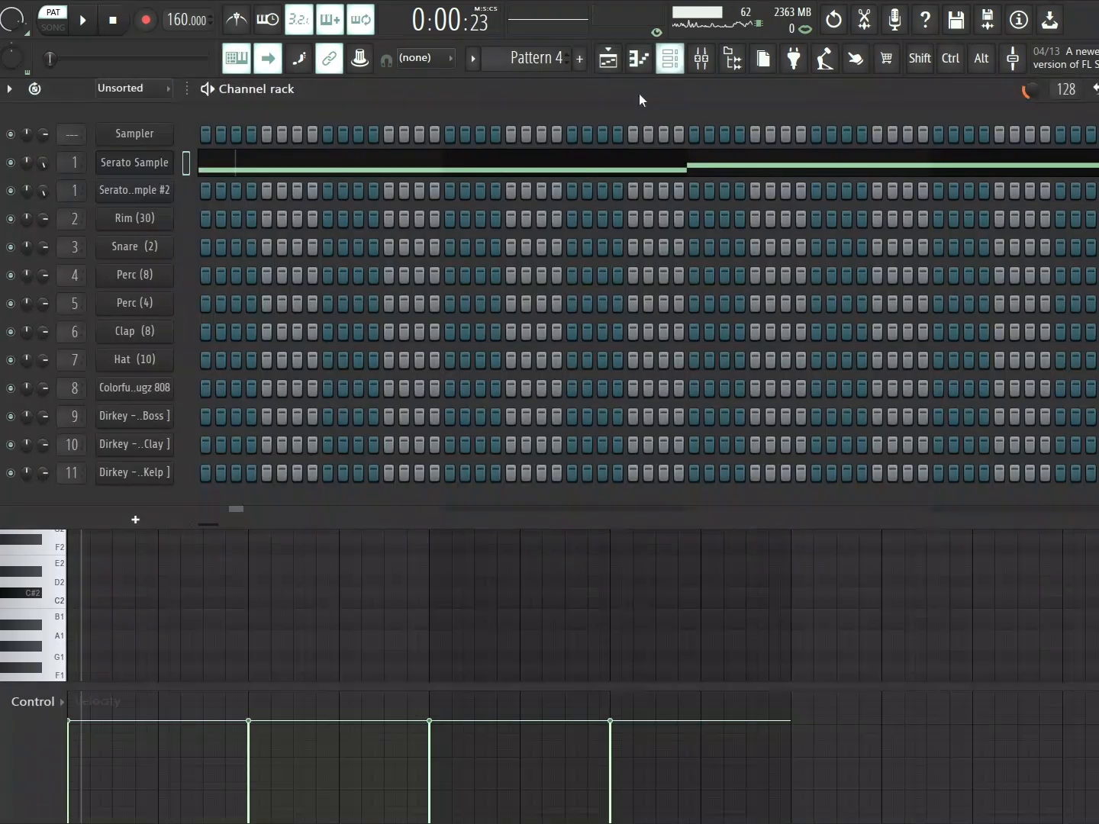
{"action": "left_click", "coordinate": [130, 170]}
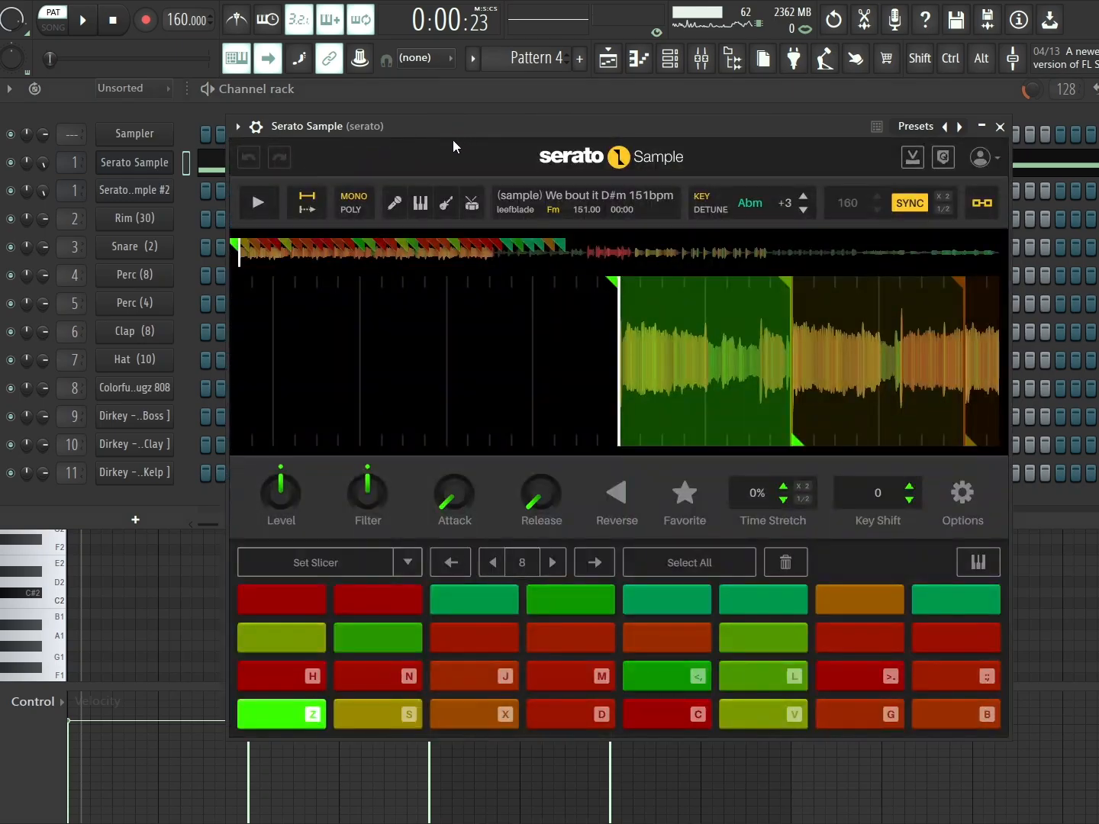
{"action": "left_click_drag", "start_coordinate": [422, 134], "coordinate": [365, 139]}
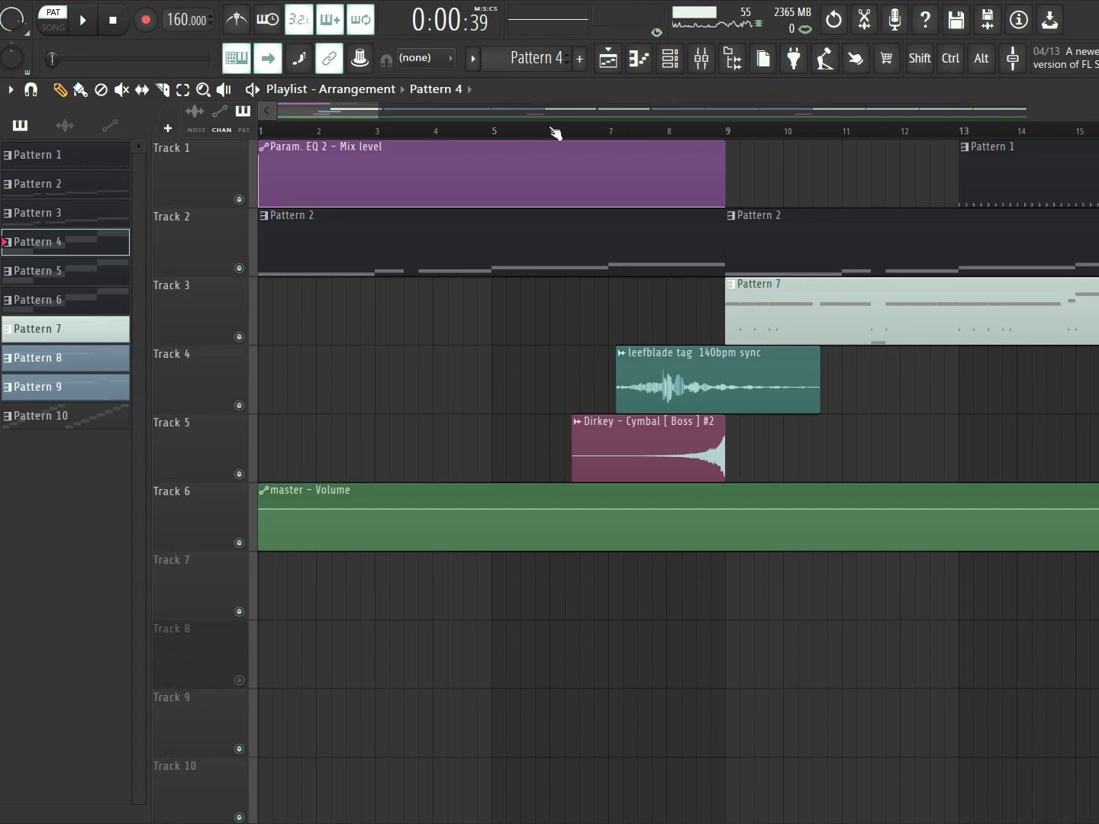
- Make Pattern 1 the active pattern from its playlist clip and view the Rim (30) channel's sampler settings
{"action": "scroll", "coordinate": [555, 134], "scroll_direction": "down", "scroll_amount": 3}
{"action": "left_click", "coordinate": [654, 158]}
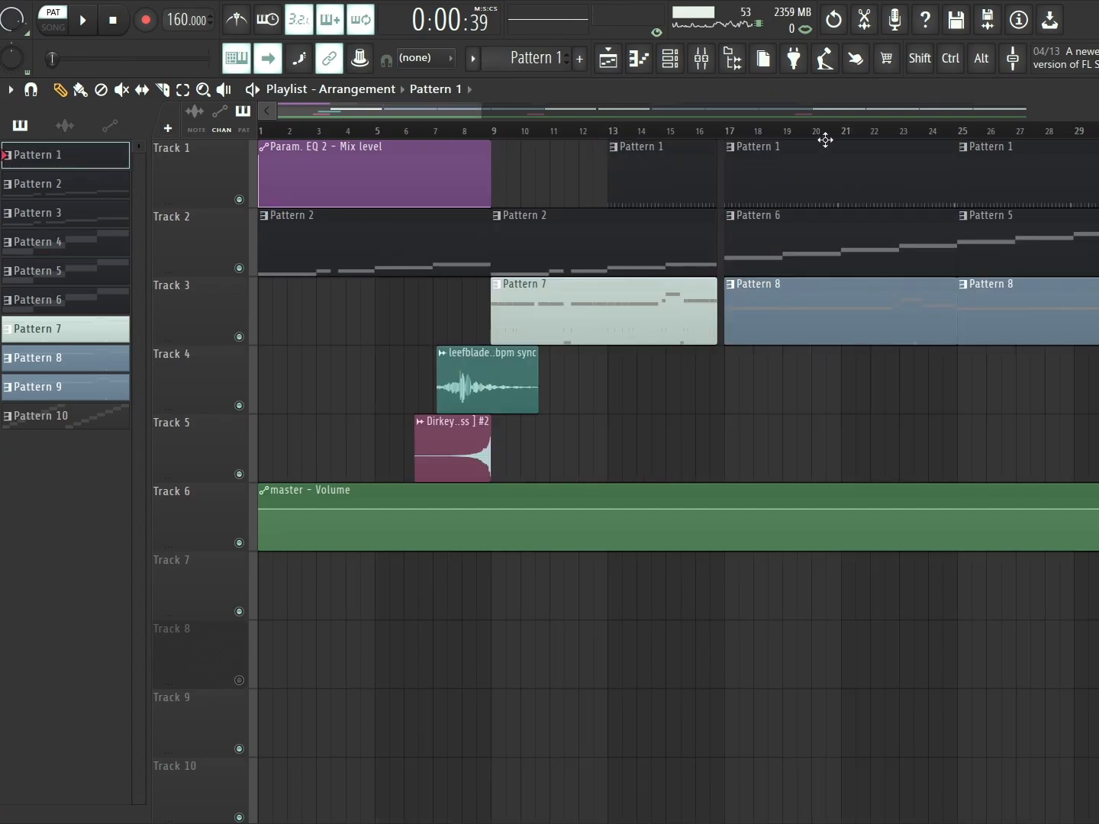
{"action": "scroll", "coordinate": [838, 136], "scroll_direction": "up", "scroll_amount": 3}
{"action": "key", "text": "F6"}
{"action": "left_click", "coordinate": [114, 222]}
{"action": "left_click", "coordinate": [115, 221]}
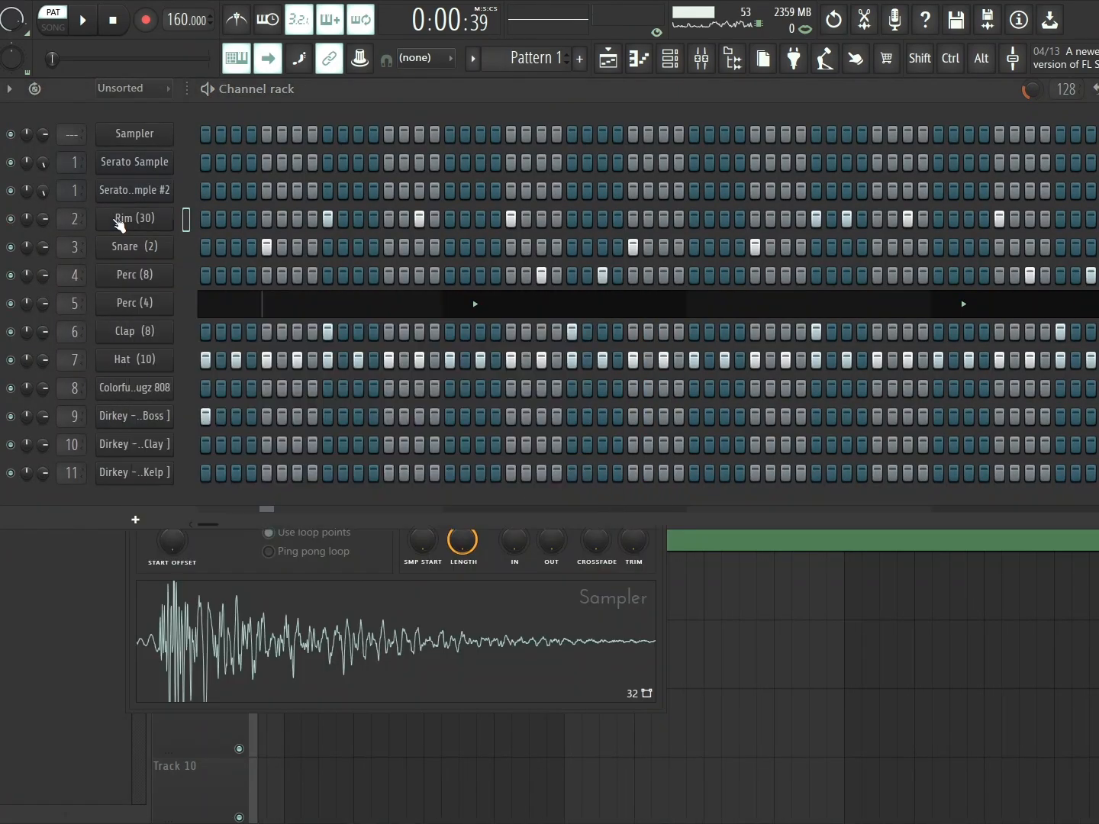
- Play back the soloed Rim (30) channel and open its notes in the piano roll
{"action": "key", "text": "space"}
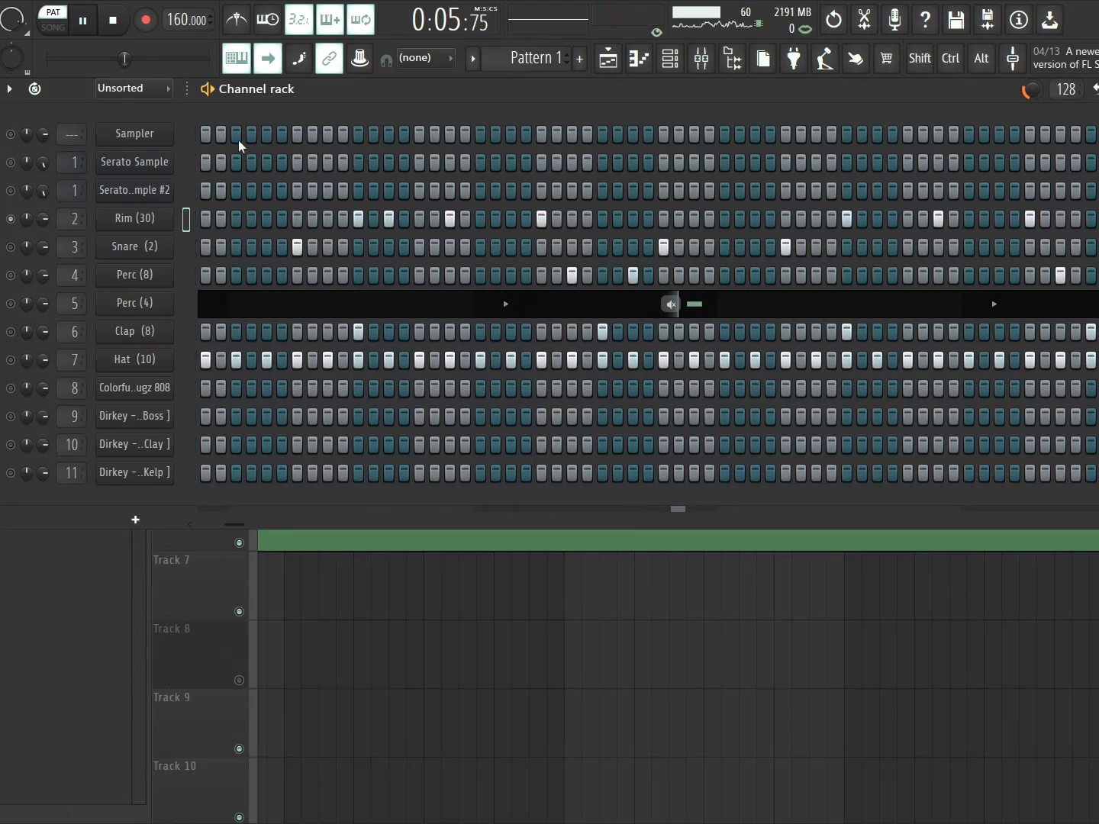
{"action": "left_click", "coordinate": [83, 22]}
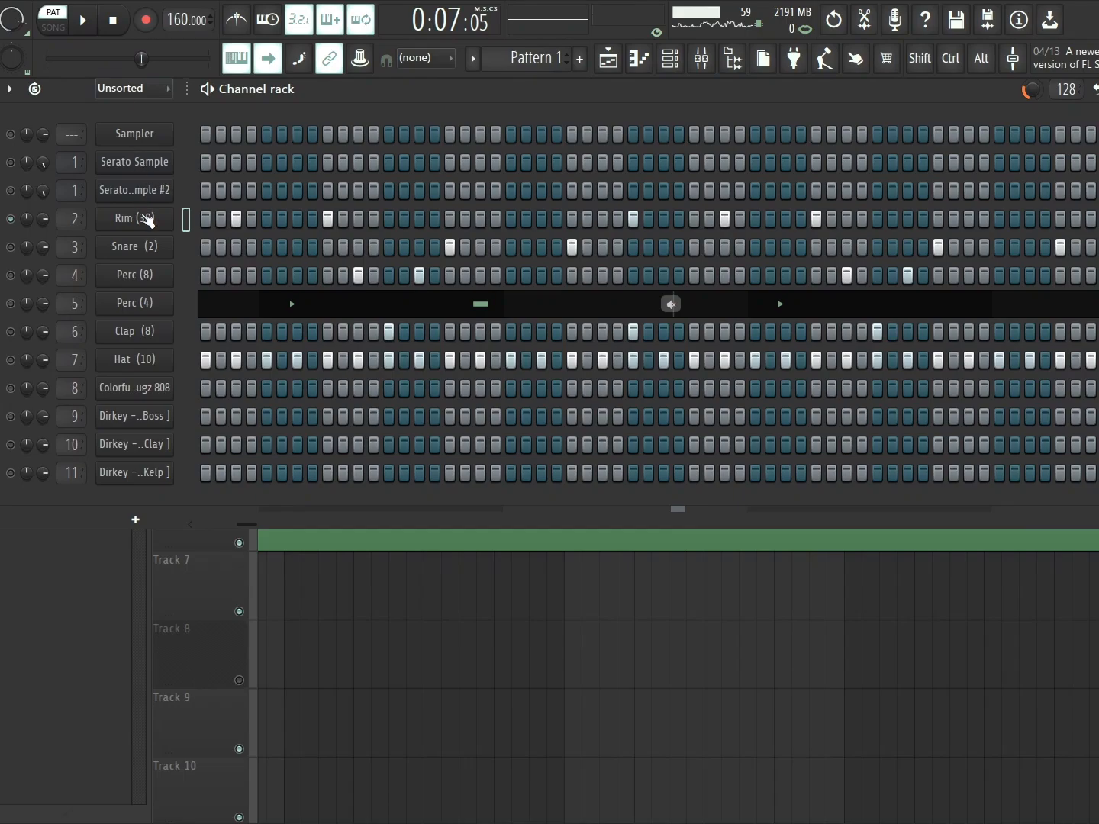
{"action": "right_click", "coordinate": [148, 221]}
{"action": "left_click", "coordinate": [226, 216]}
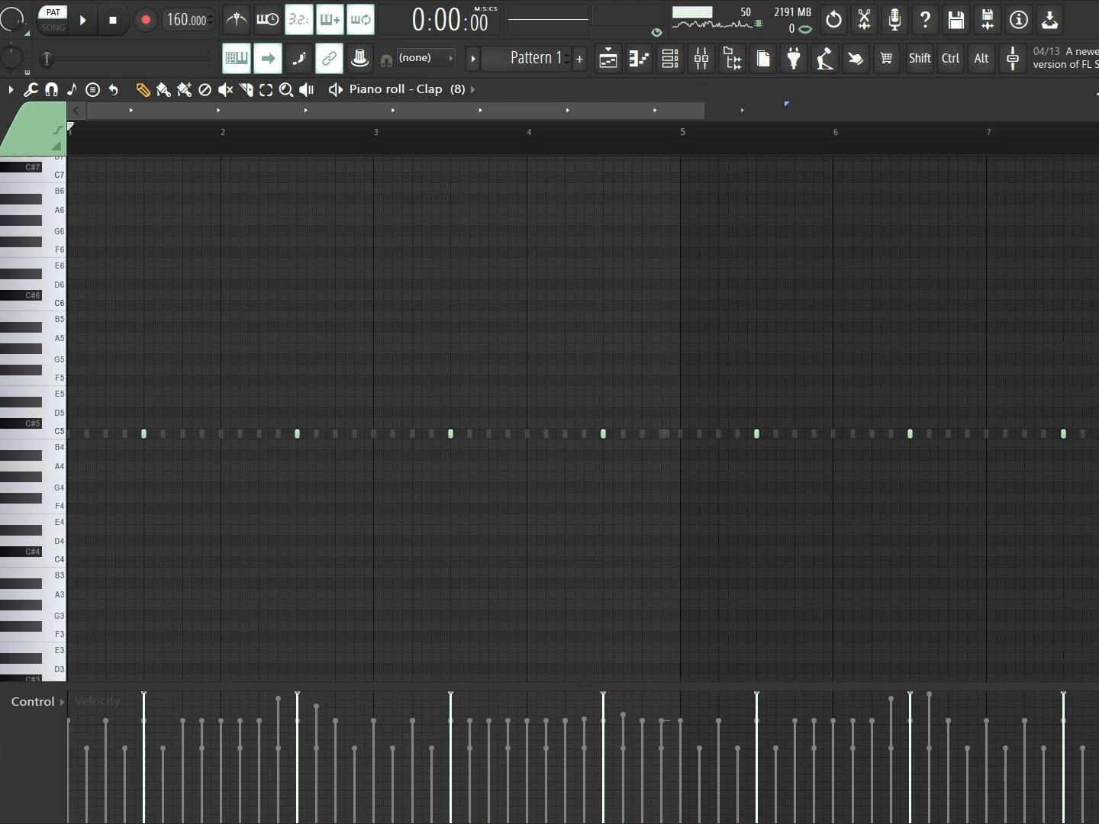
- Examine and play back the Clap (8) and Snare (2) notes in the piano roll
{"action": "scroll", "coordinate": [311, 139], "scroll_direction": "down", "scroll_amount": 2}
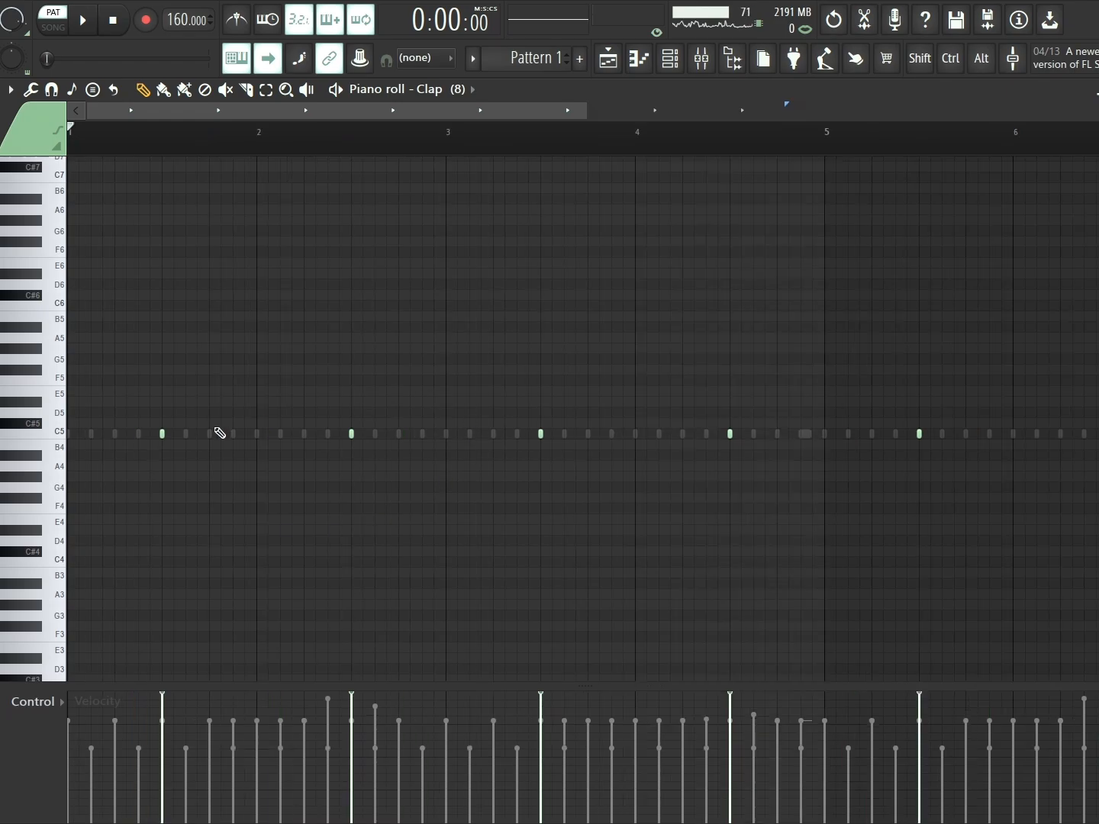
{"action": "scroll", "coordinate": [348, 145], "scroll_direction": "down", "scroll_amount": 1}
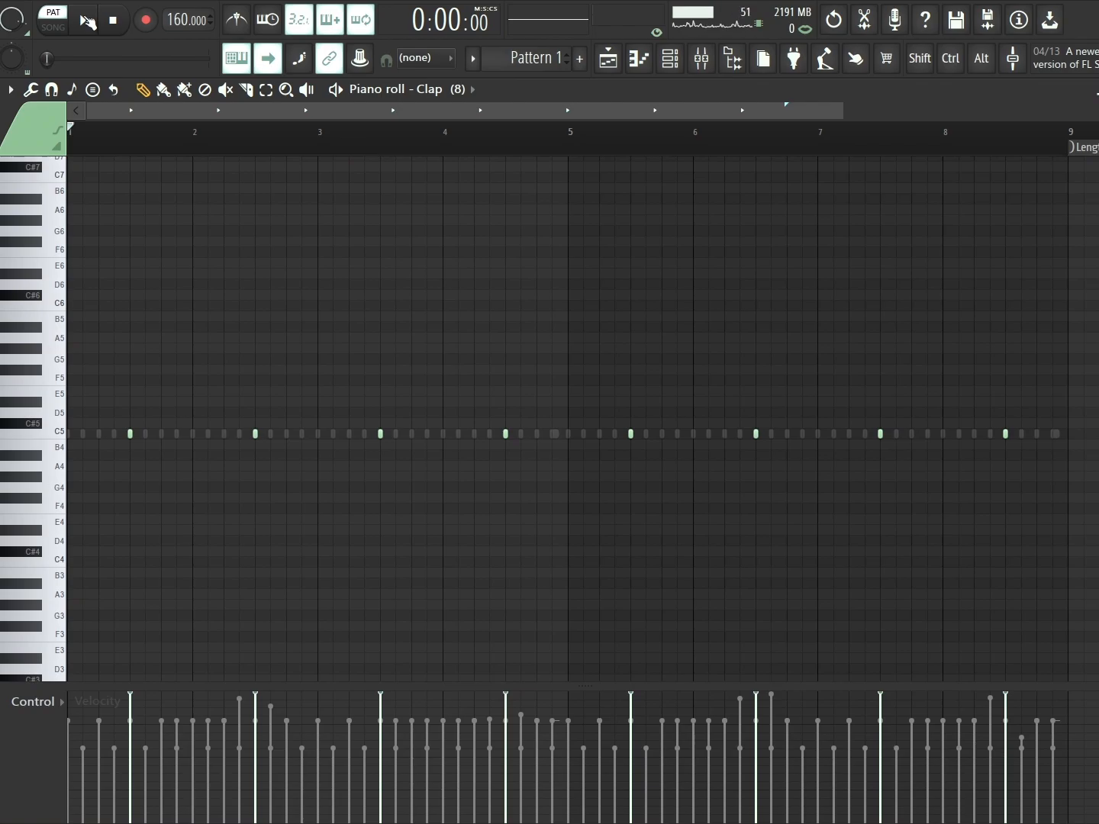
{"action": "left_click", "coordinate": [87, 21]}
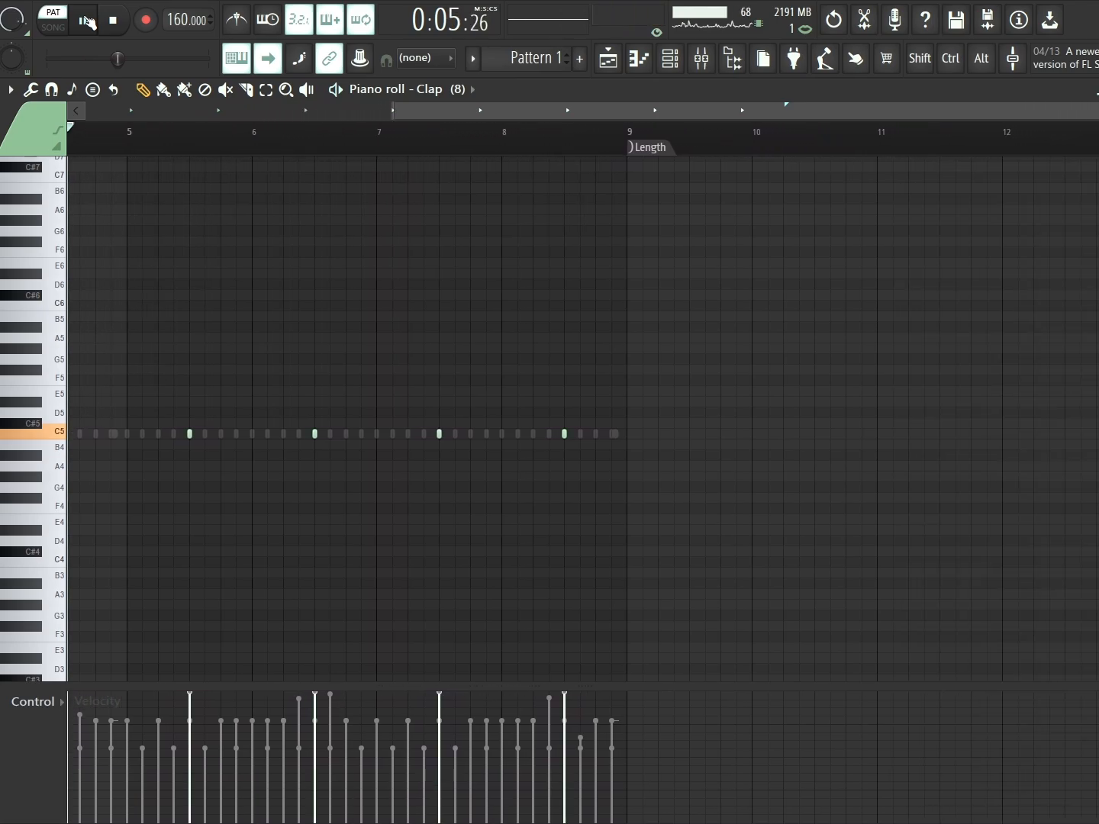
{"action": "left_click", "coordinate": [88, 22]}
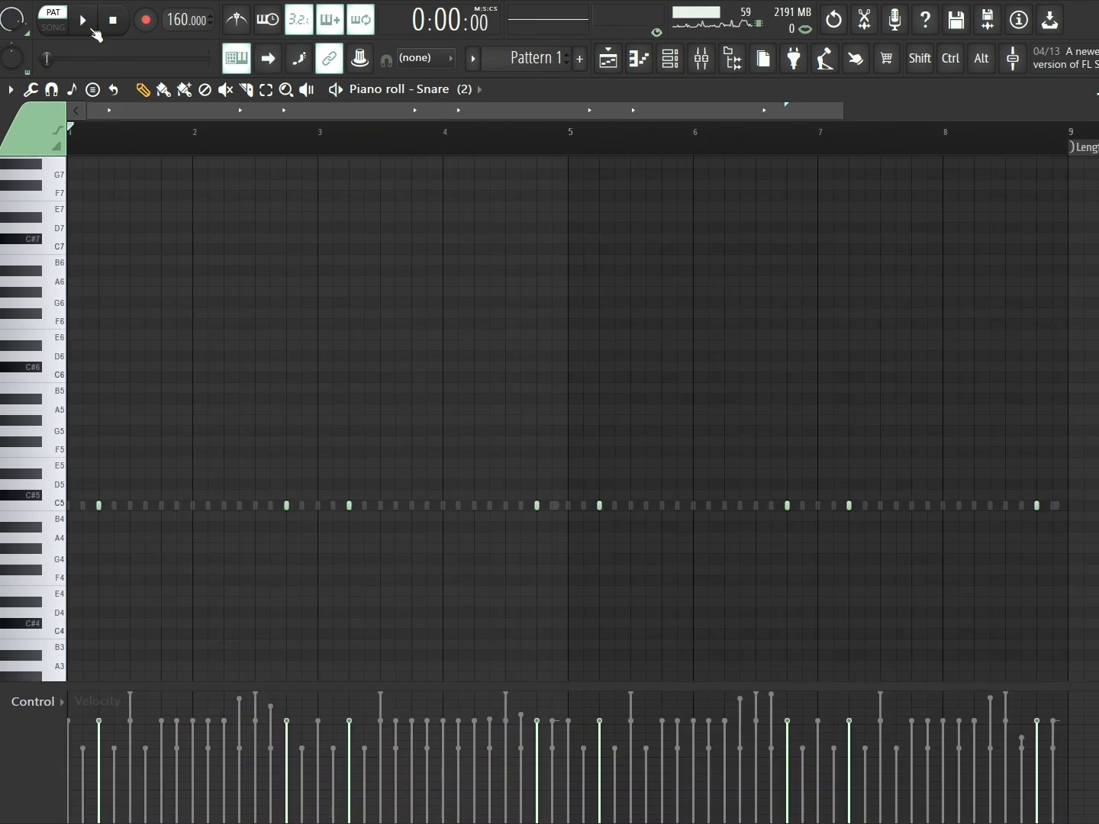
{"action": "left_click", "coordinate": [92, 29]}
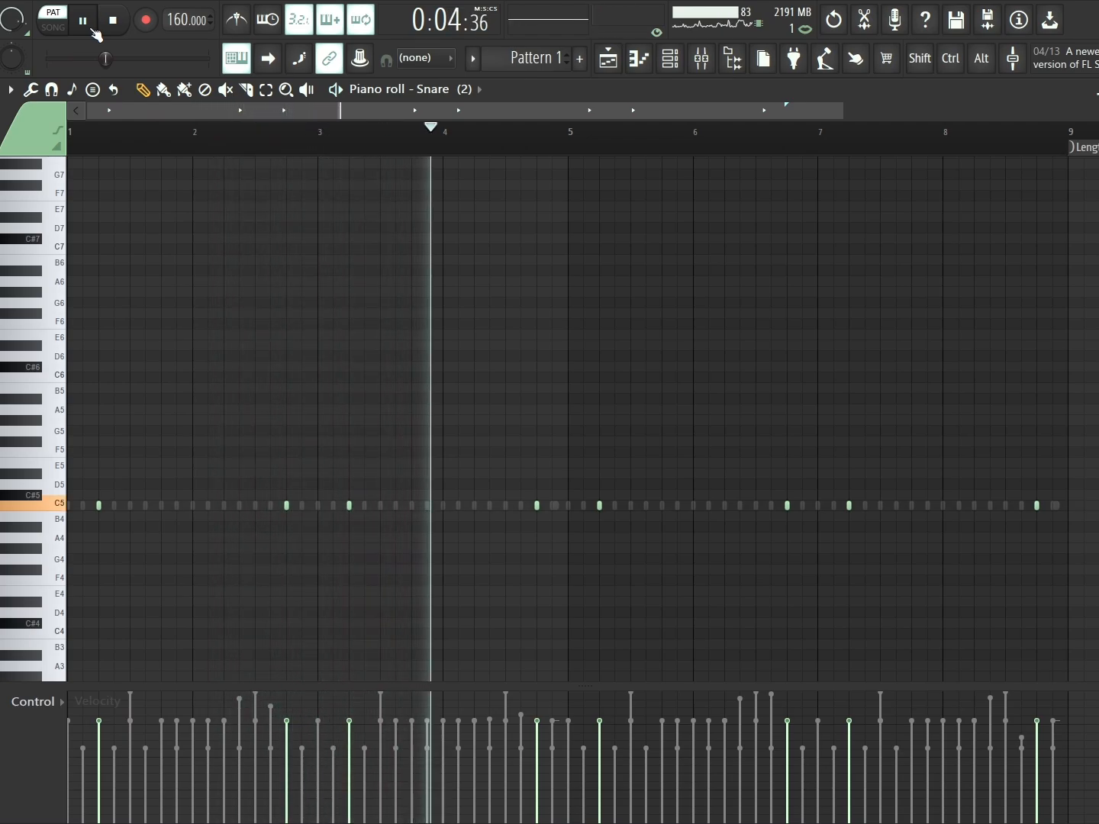
{"action": "left_click", "coordinate": [89, 26]}
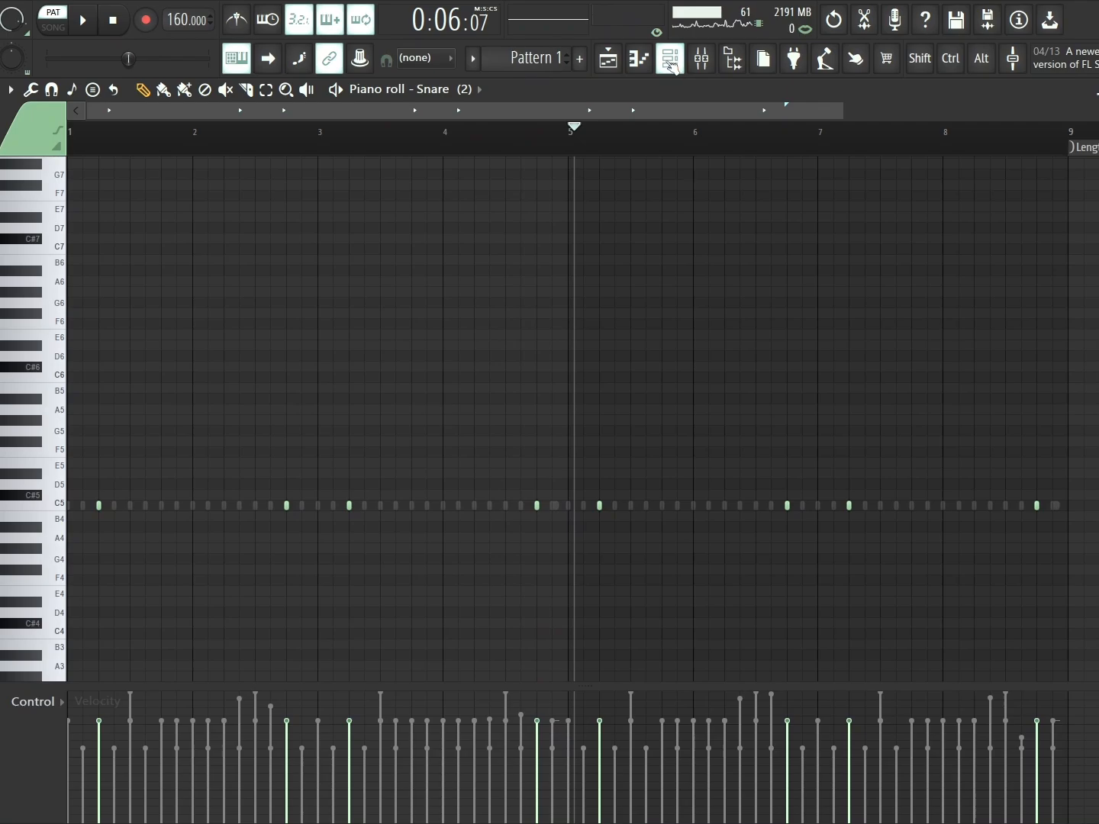
- Solo the Perc (8) channel and open its notes in the piano roll
{"action": "left_click", "coordinate": [671, 61]}
{"action": "right_click", "coordinate": [152, 277]}
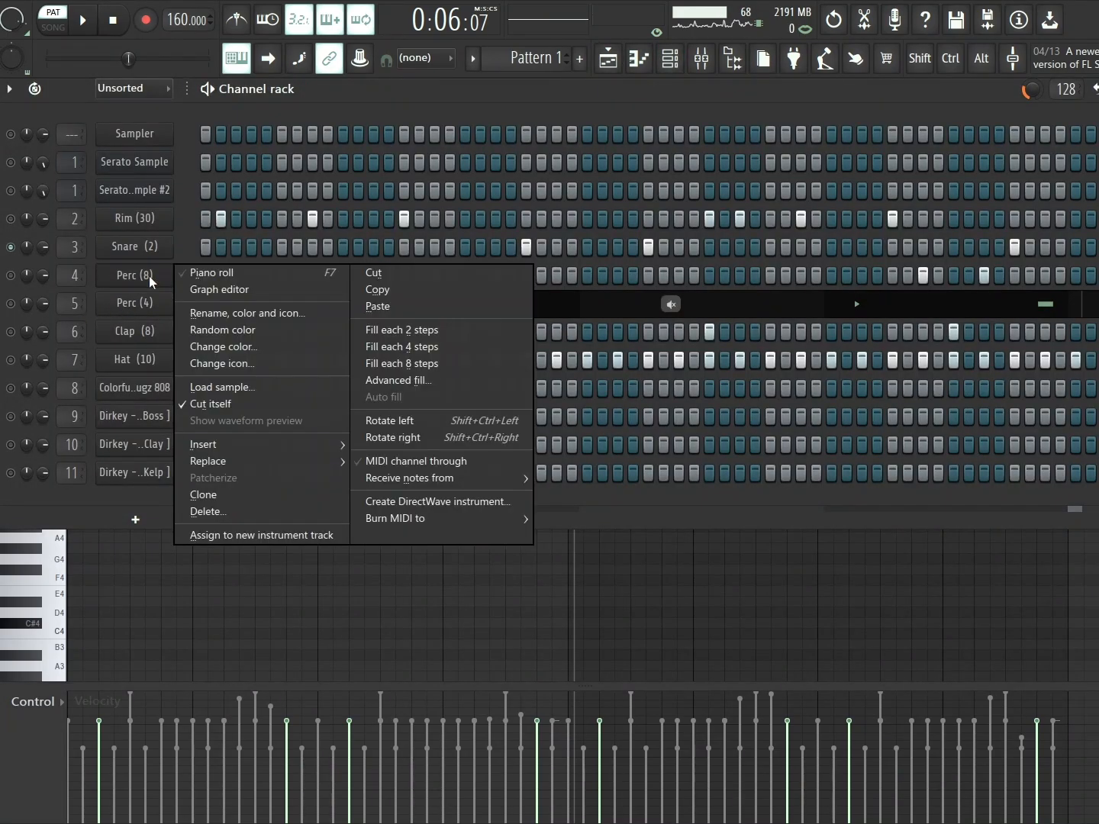
{"action": "left_click", "coordinate": [18, 280]}
{"action": "right_click", "coordinate": [15, 279]}
{"action": "left_click", "coordinate": [37, 291]}
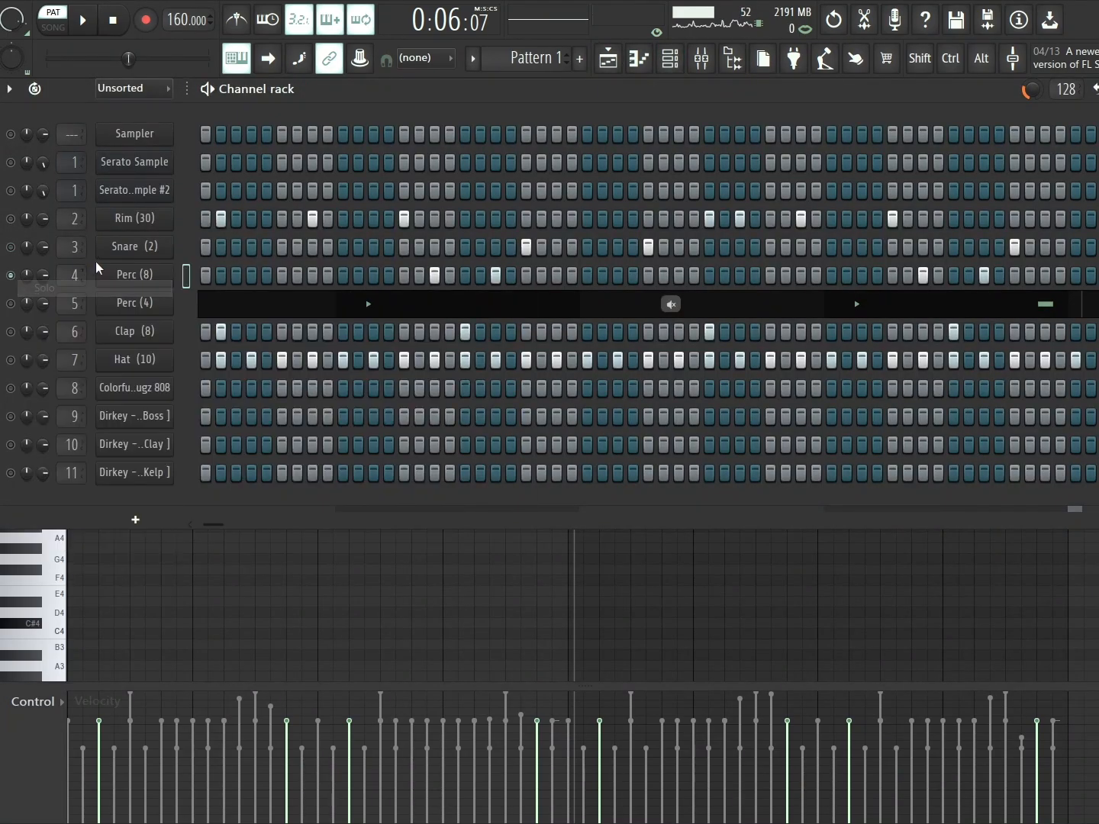
{"action": "right_click", "coordinate": [155, 280]}
{"action": "left_click", "coordinate": [208, 273]}
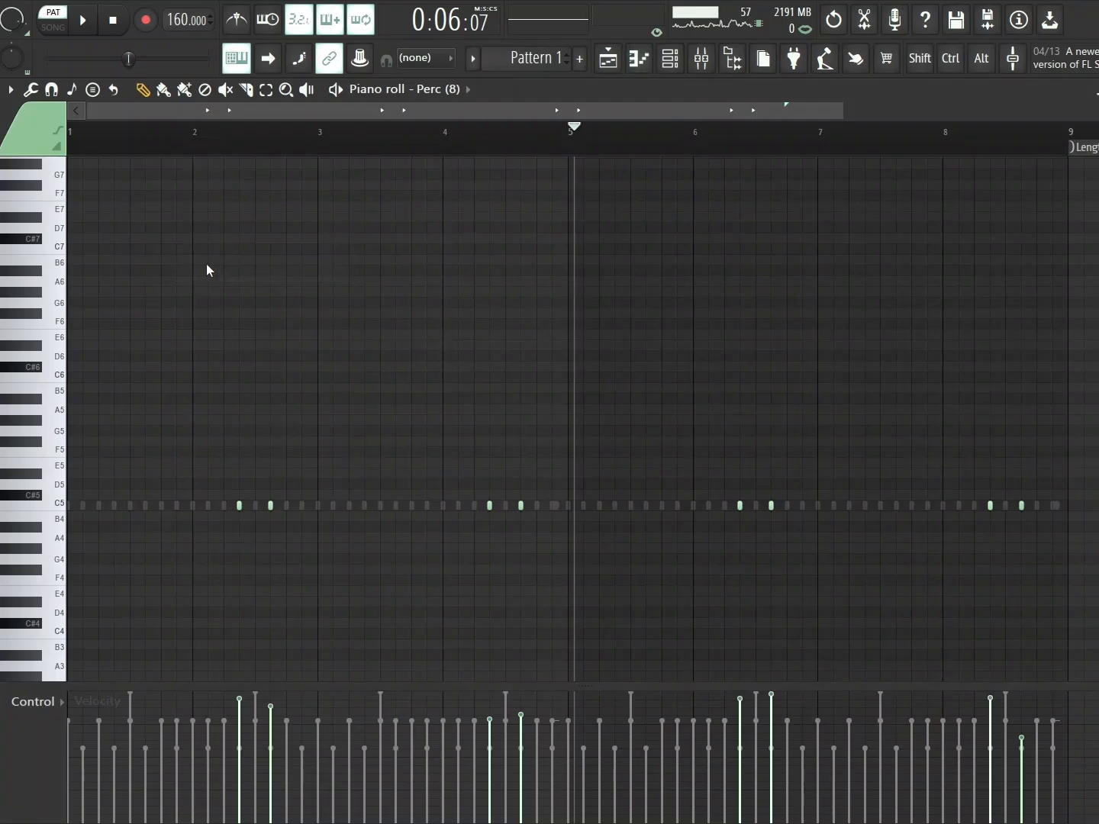
- Play back the Perc (8) notes from the start of the pattern
{"action": "left_click_drag", "start_coordinate": [566, 140], "coordinate": [50, 61]}
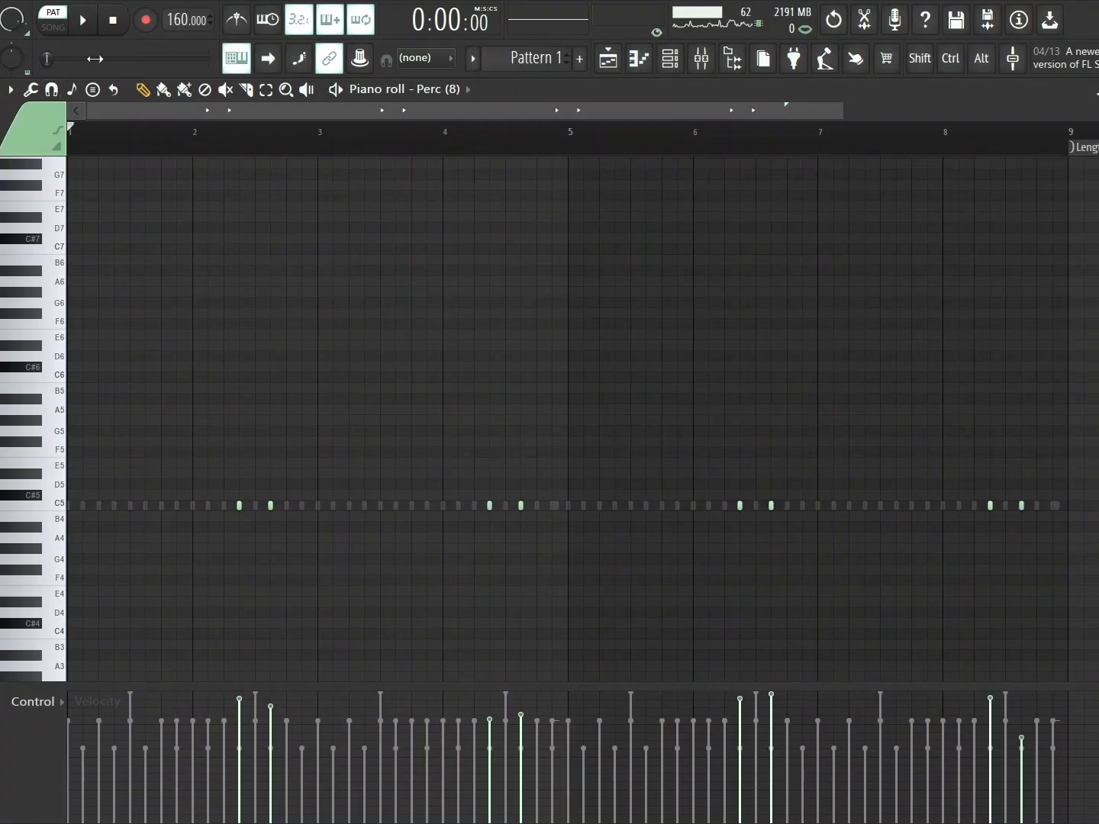
{"action": "left_click", "coordinate": [90, 22]}
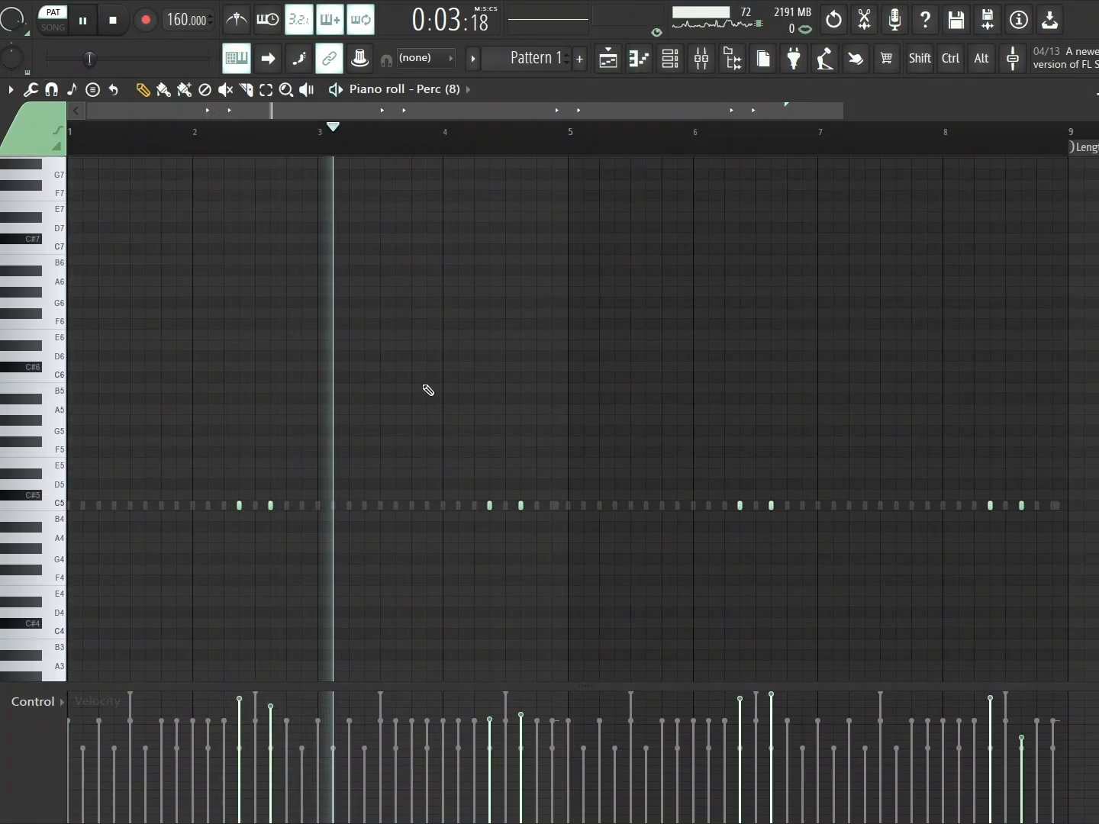
{"action": "left_click", "coordinate": [92, 24]}
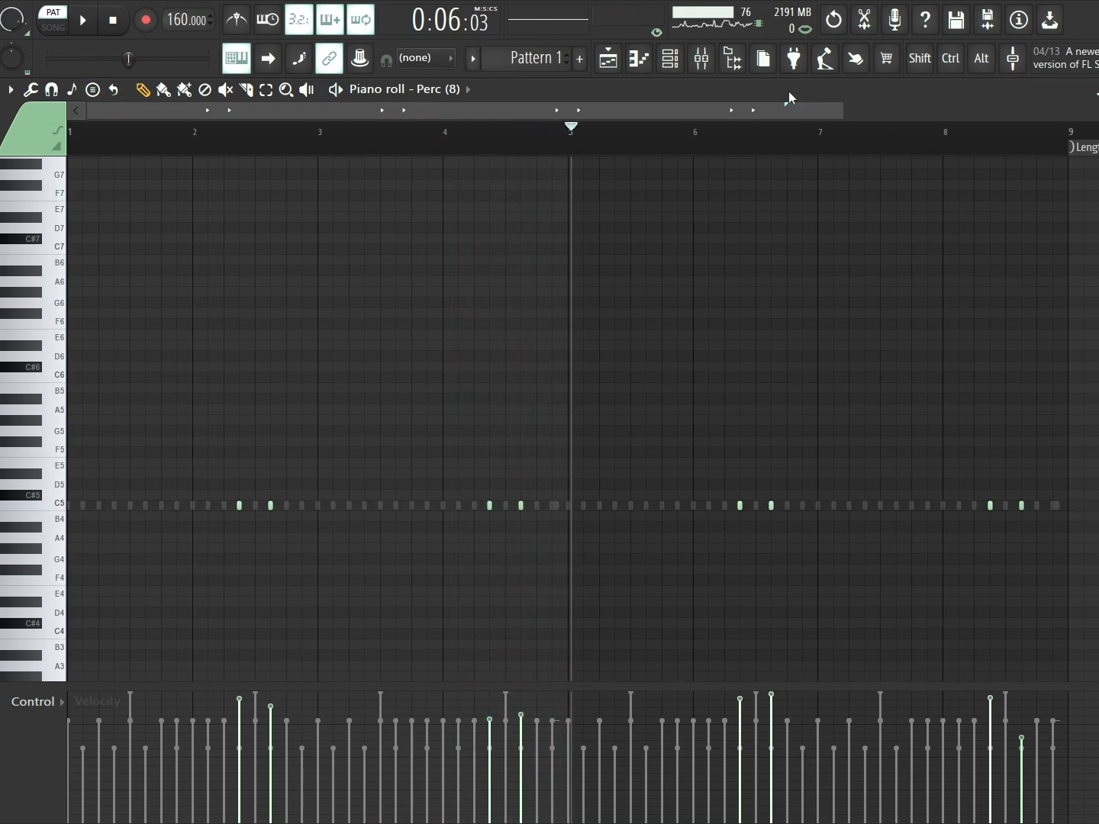
- Open the Perc (4) notes in the piano roll and play them back
{"action": "left_click", "coordinate": [670, 58]}
{"action": "left_click", "coordinate": [145, 308]}
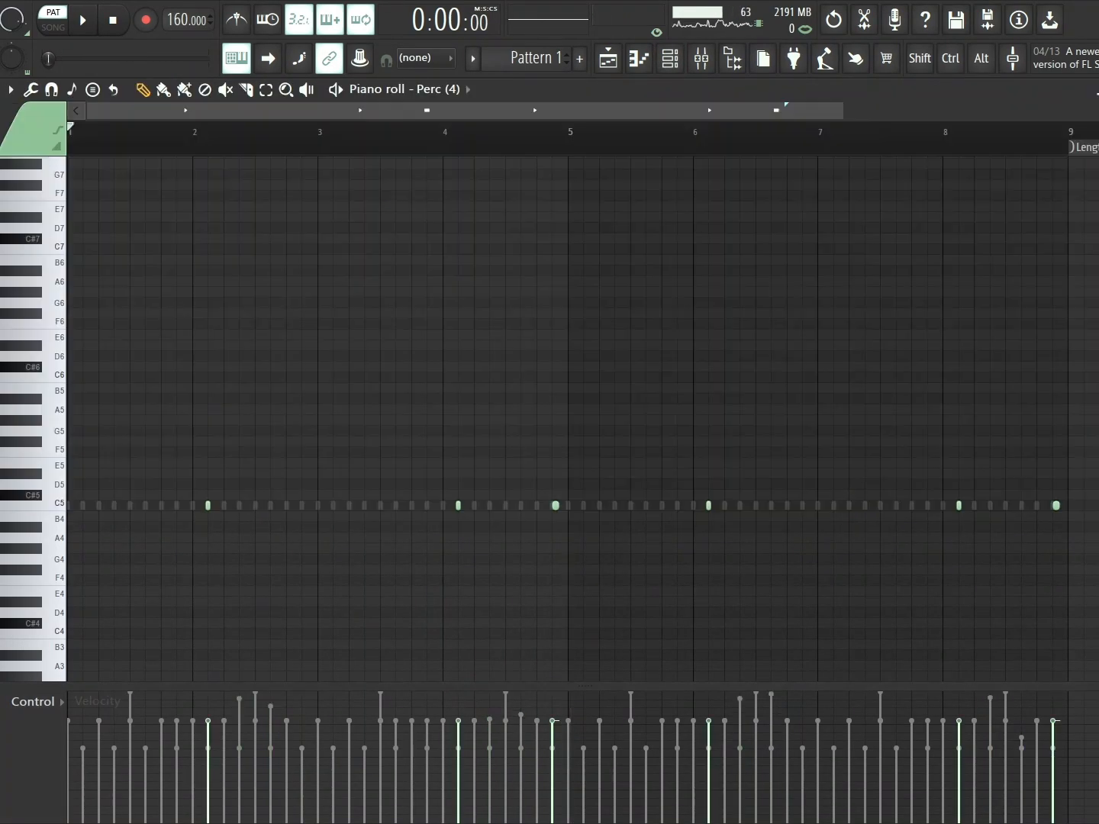
{"action": "left_click", "coordinate": [82, 19]}
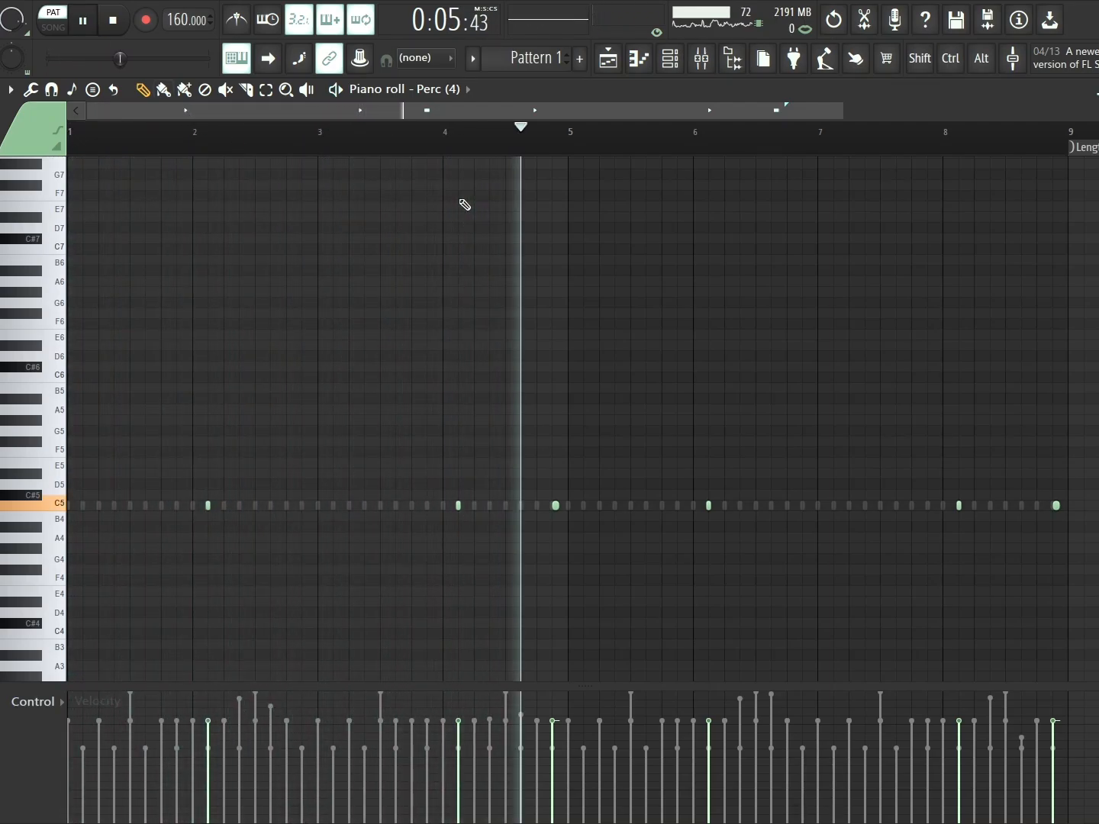
{"action": "left_click", "coordinate": [82, 19]}
- Examine the Hat (10) notes and velocities in the piano roll and play them from the start of the pattern
{"action": "key", "text": "F6"}
{"action": "right_click", "coordinate": [148, 362]}
{"action": "left_click", "coordinate": [195, 359]}
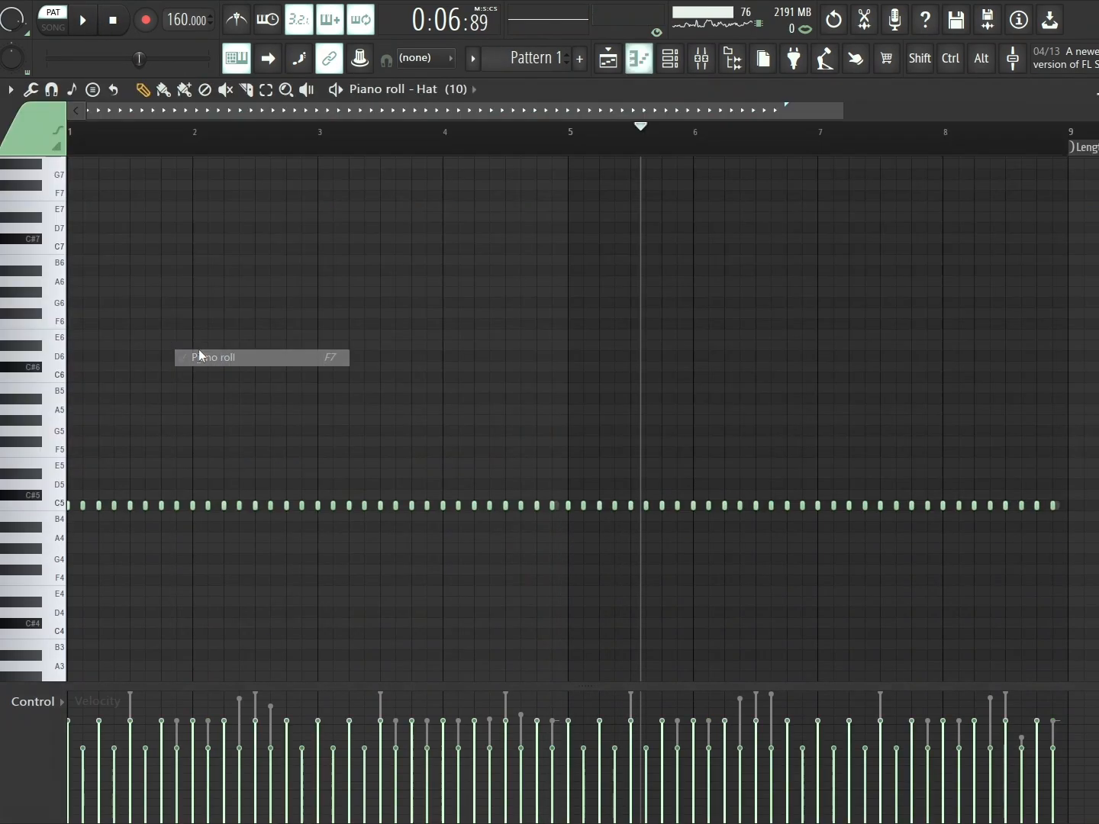
{"action": "scroll", "coordinate": [595, 253], "scroll_direction": "down", "scroll_amount": 1}
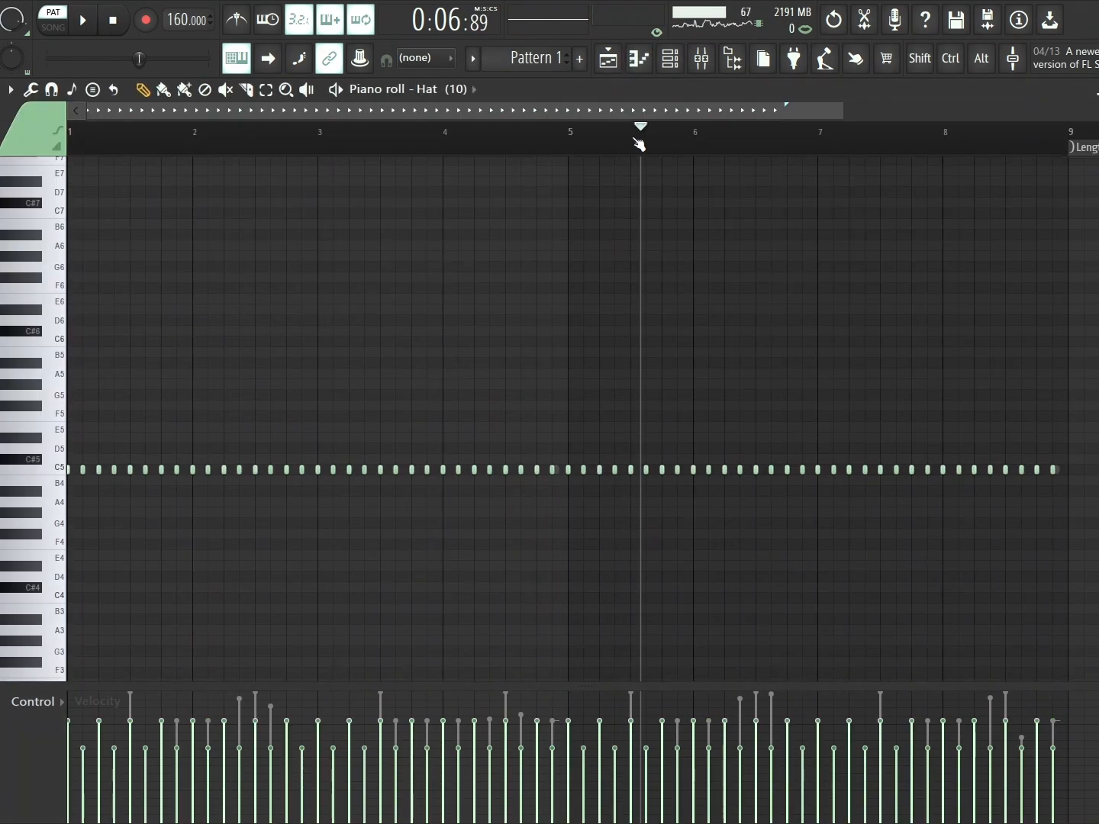
{"action": "left_click_drag", "start_coordinate": [638, 141], "coordinate": [71, 127]}
{"action": "scroll", "coordinate": [401, 359], "scroll_direction": "down", "scroll_amount": 3}
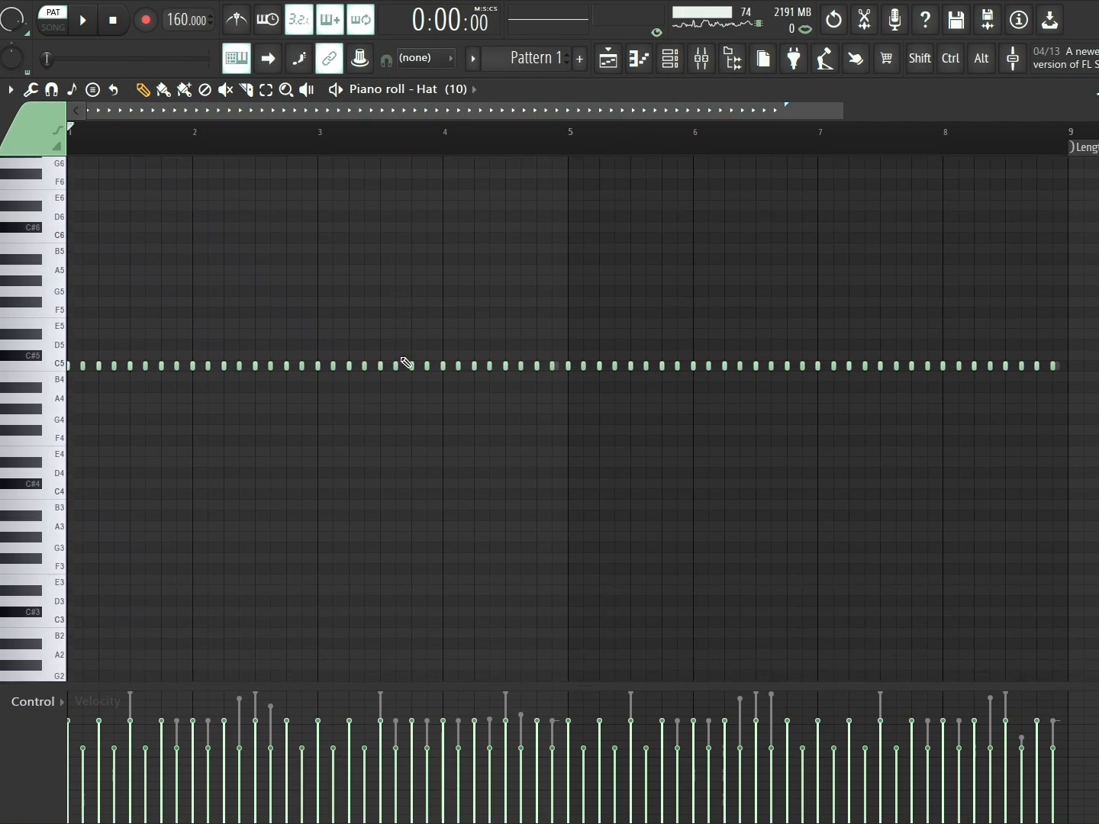
{"action": "scroll", "coordinate": [413, 370], "scroll_direction": "up", "scroll_amount": 3}
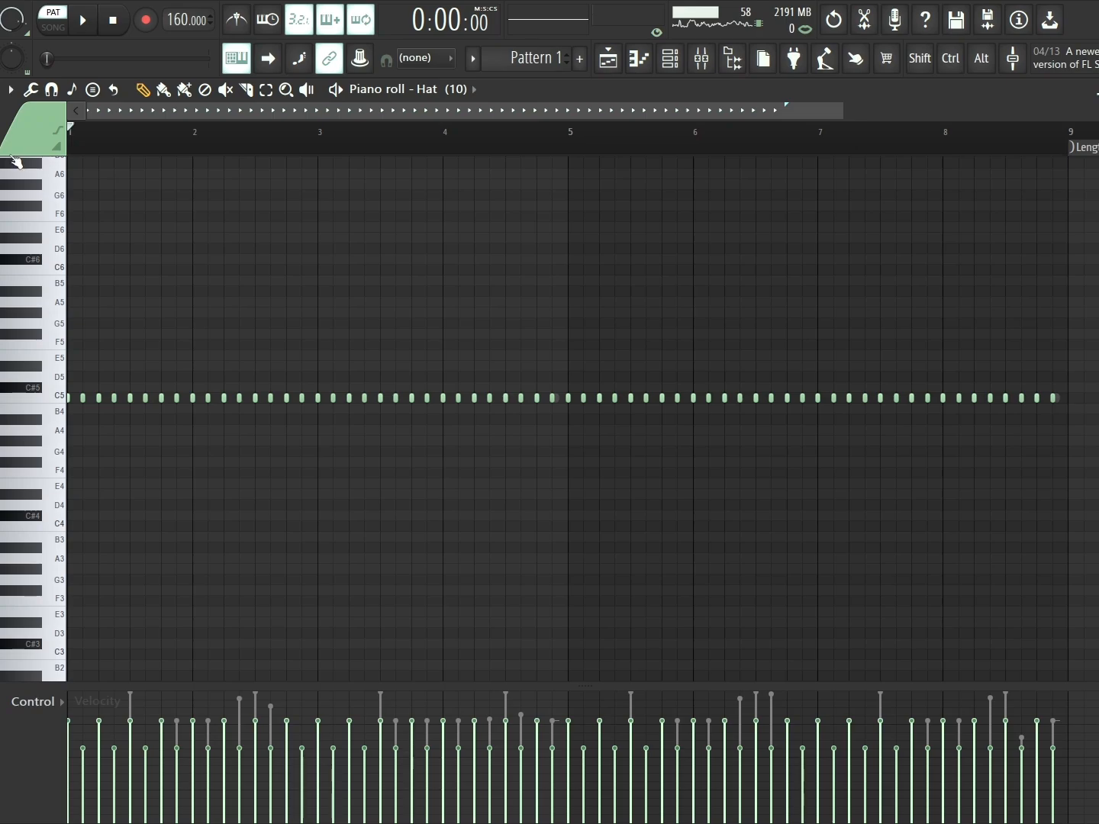
{"action": "scroll", "coordinate": [331, 147], "scroll_direction": "up", "scroll_amount": 4}
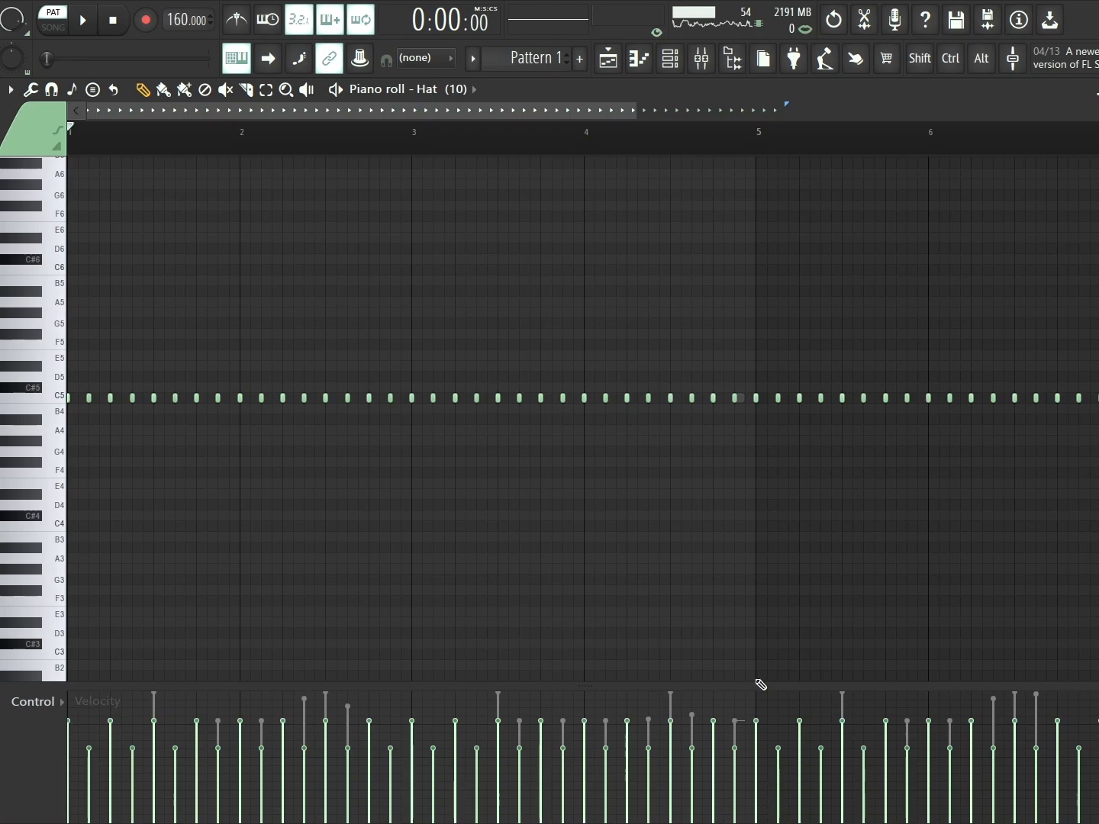
{"action": "left_click", "coordinate": [84, 20]}
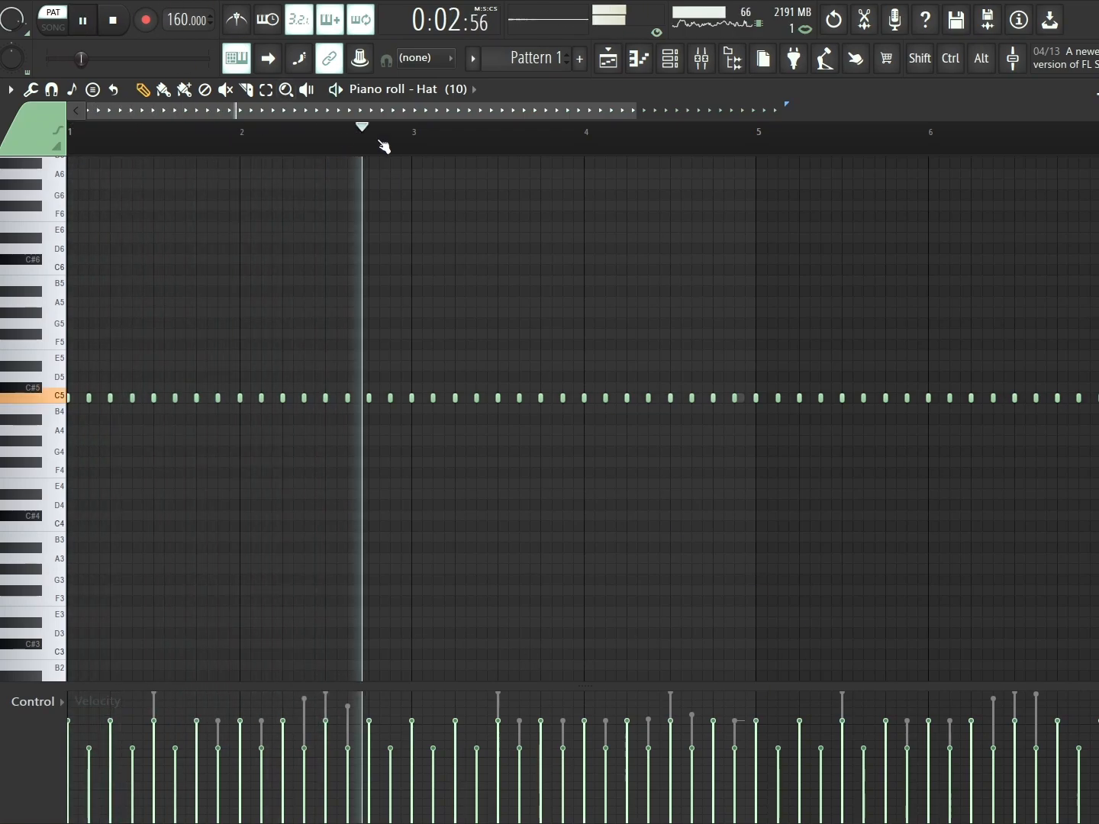
- View the whole Hat (10) pattern while it plays, stop playback and return to the channel rack
{"action": "scroll", "coordinate": [384, 145], "scroll_direction": "down", "scroll_amount": 1}
{"action": "scroll", "coordinate": [384, 145], "scroll_direction": "down", "scroll_amount": 1}
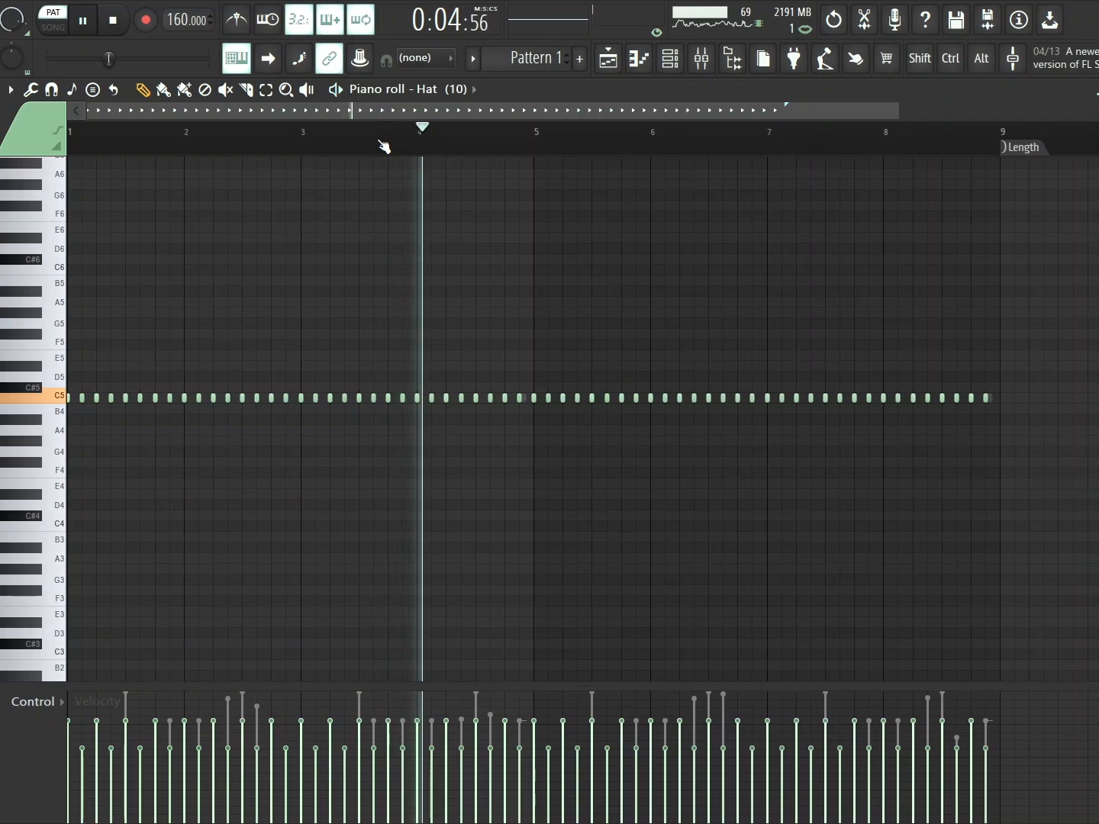
{"action": "left_click", "coordinate": [90, 21]}
{"action": "left_click", "coordinate": [670, 58]}
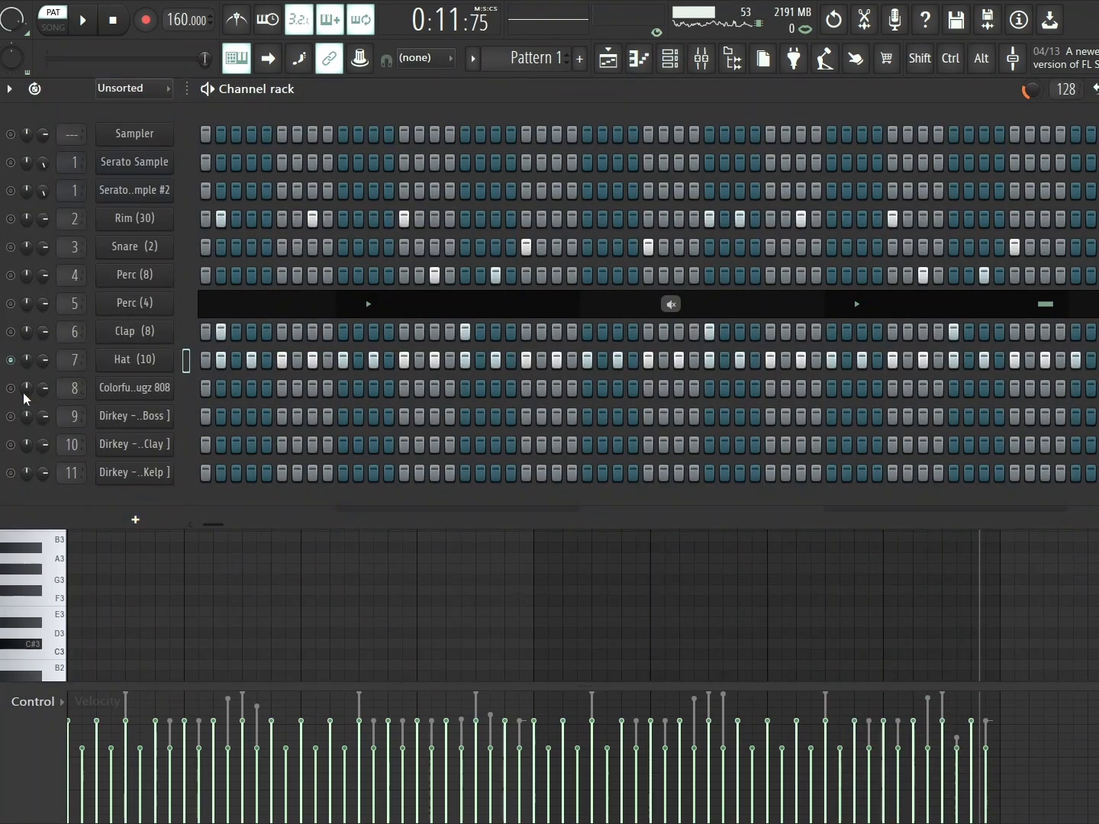
- Make Pattern 7 the active pattern by picking its clip on Track 3 of the playlist
{"action": "scroll", "coordinate": [521, 71], "scroll_direction": "down", "scroll_amount": 1}
{"action": "scroll", "coordinate": [521, 71], "scroll_direction": "up", "scroll_amount": 1}
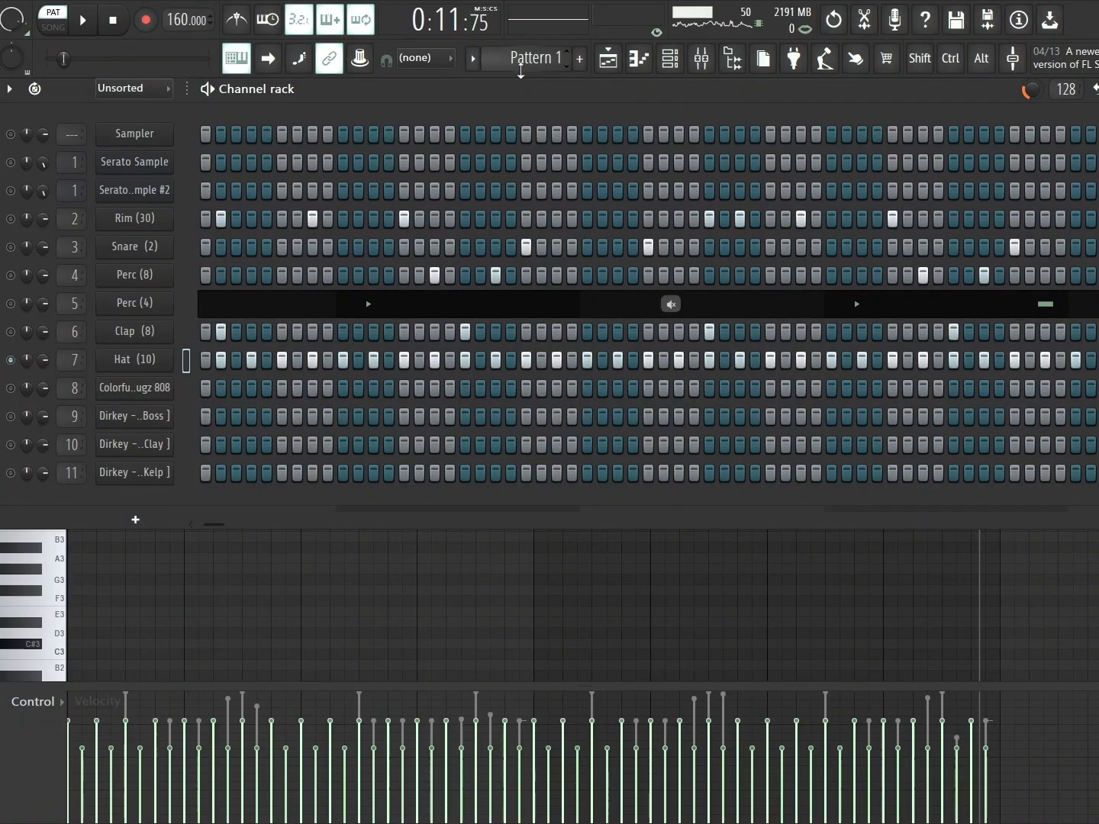
{"action": "key", "text": "F5"}
{"action": "left_click", "coordinate": [419, 304]}
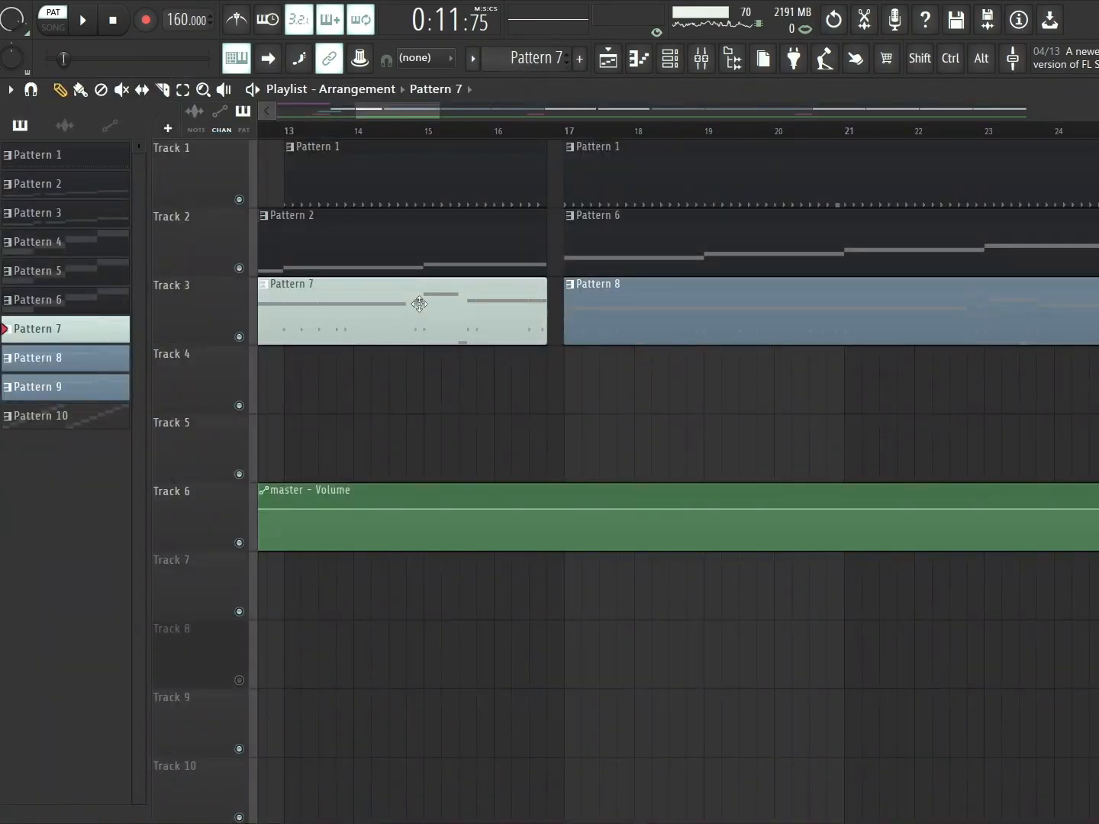
- Examine the Colorful Drugz 808 channel's sampler settings, including both pages of its precomputed effects
{"action": "left_click", "coordinate": [669, 59]}
{"action": "left_click", "coordinate": [134, 389]}
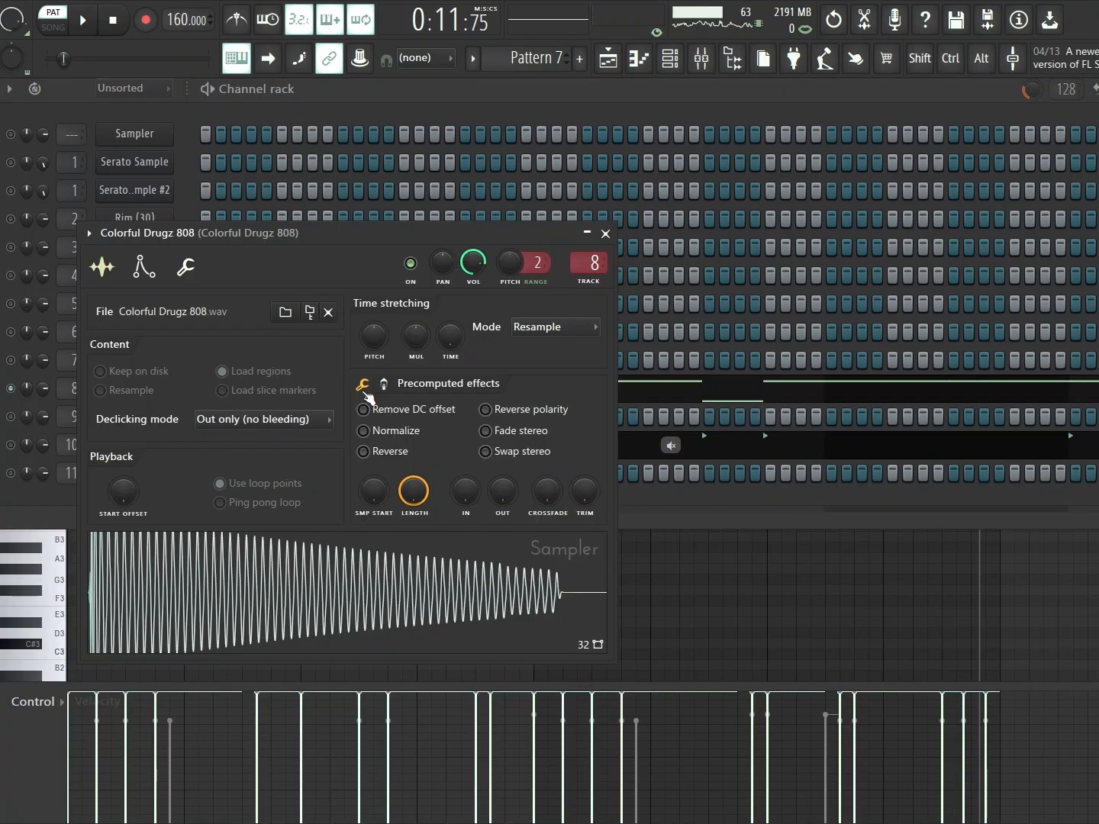
{"action": "left_click", "coordinate": [364, 389]}
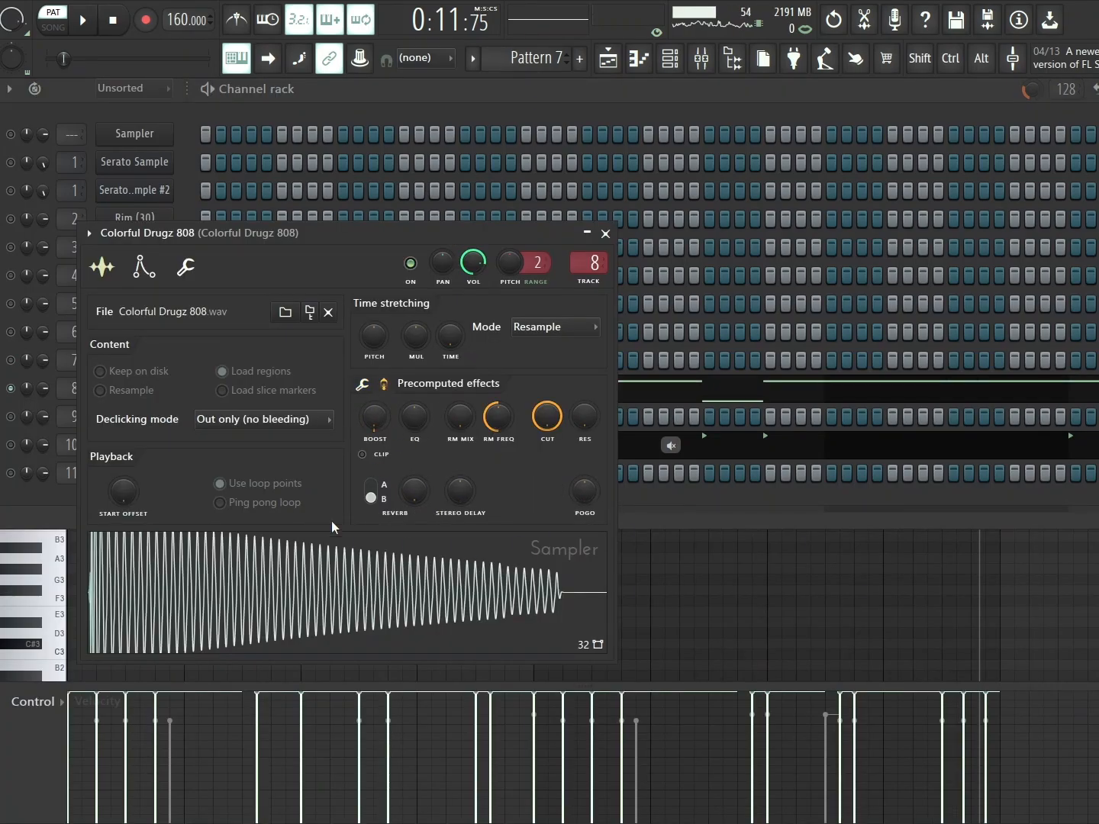
{"action": "left_click", "coordinate": [606, 234]}
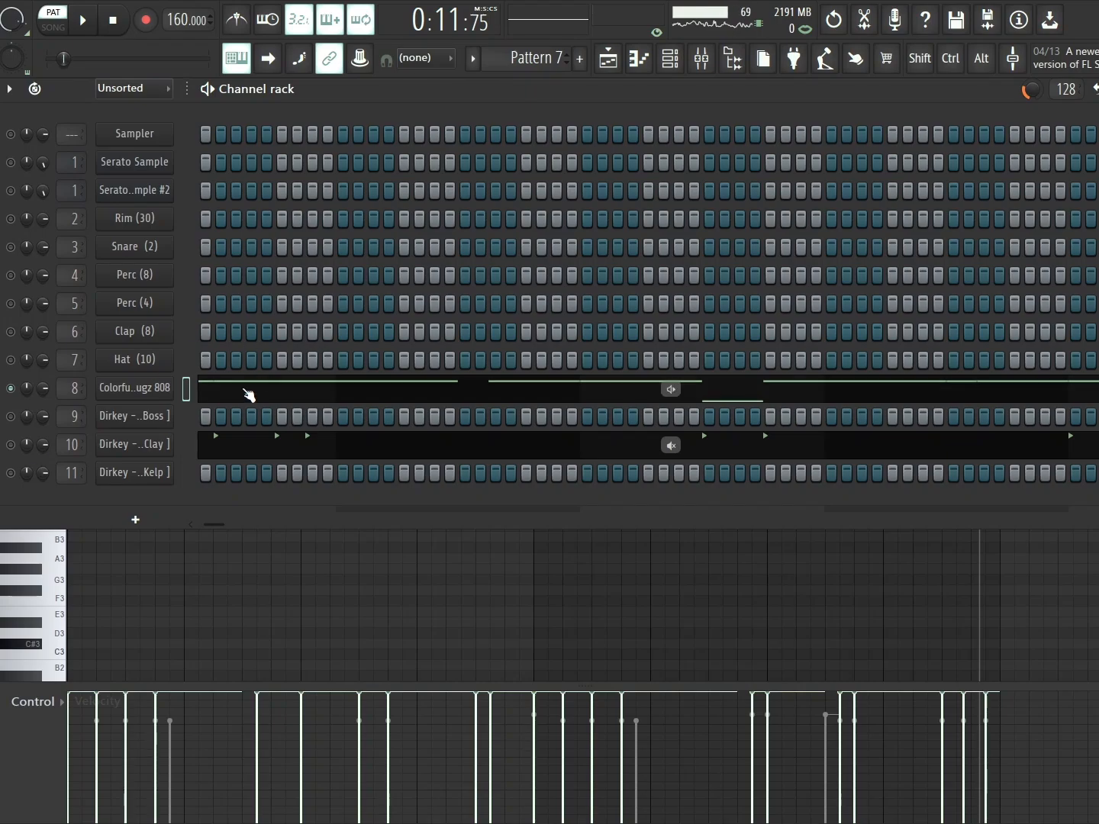
- Open the Colorful Drugz 808 notes in the piano roll and play them from the start of Pattern 7
{"action": "left_click", "coordinate": [243, 389]}
{"action": "left_click", "coordinate": [248, 394]}
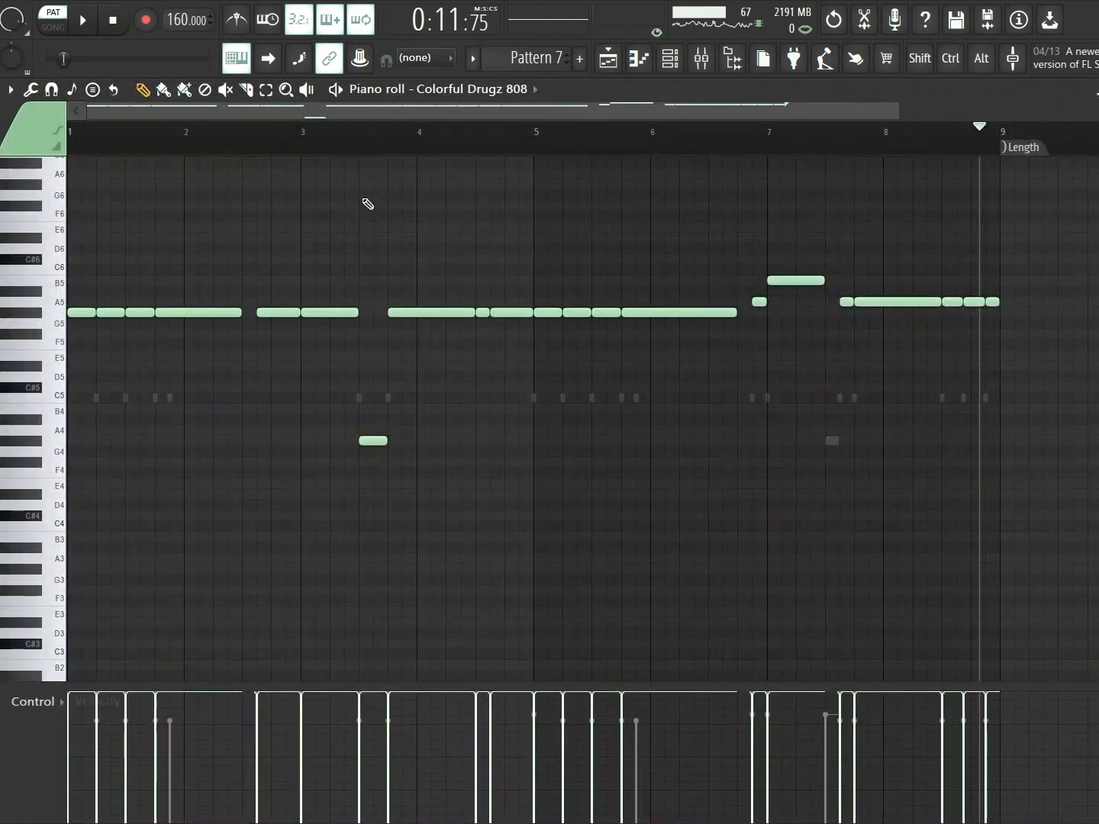
{"action": "left_click_drag", "start_coordinate": [327, 143], "coordinate": [70, 140]}
{"action": "scroll", "coordinate": [548, 455], "scroll_direction": "up", "scroll_amount": 2}
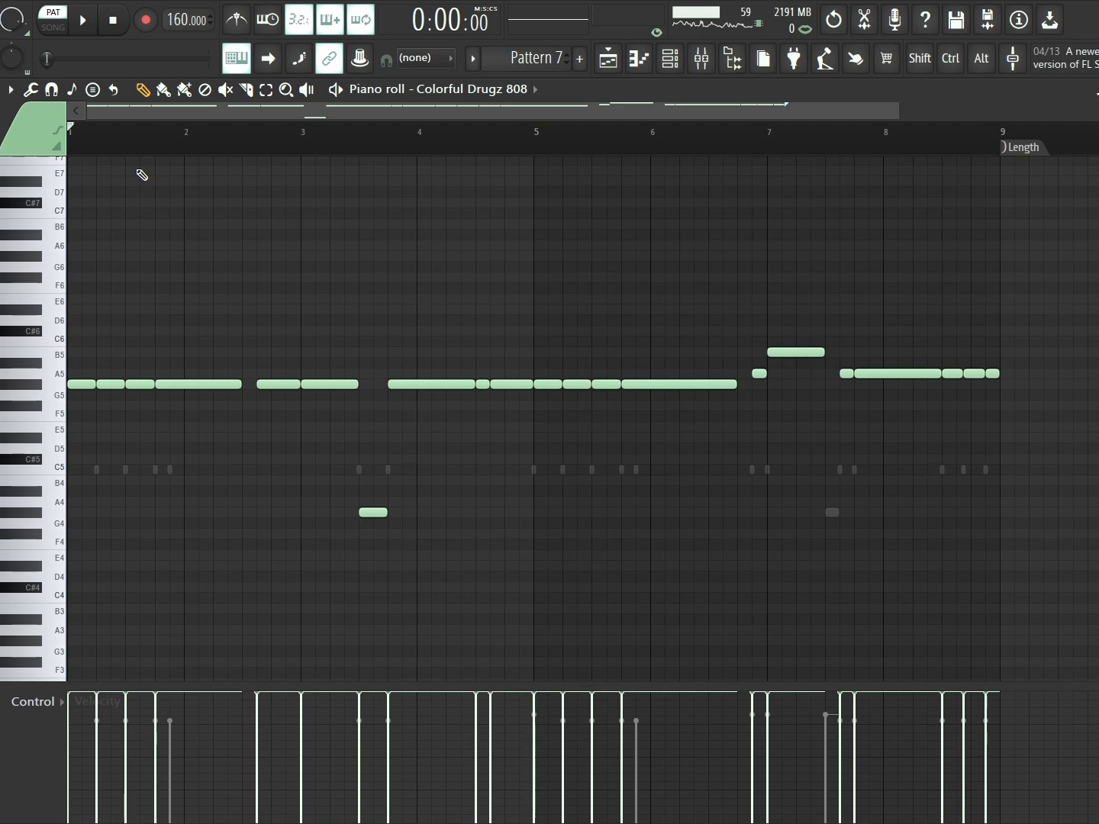
{"action": "left_click", "coordinate": [85, 31]}
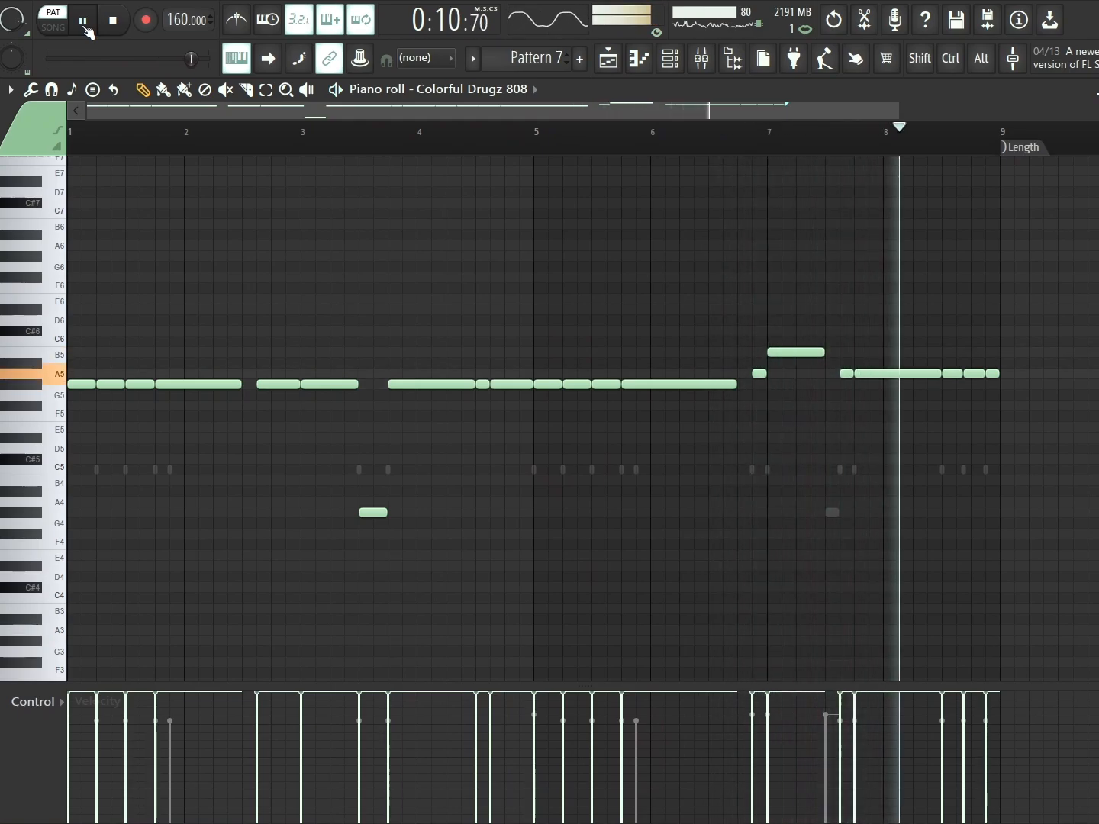
{"action": "left_click", "coordinate": [86, 30]}
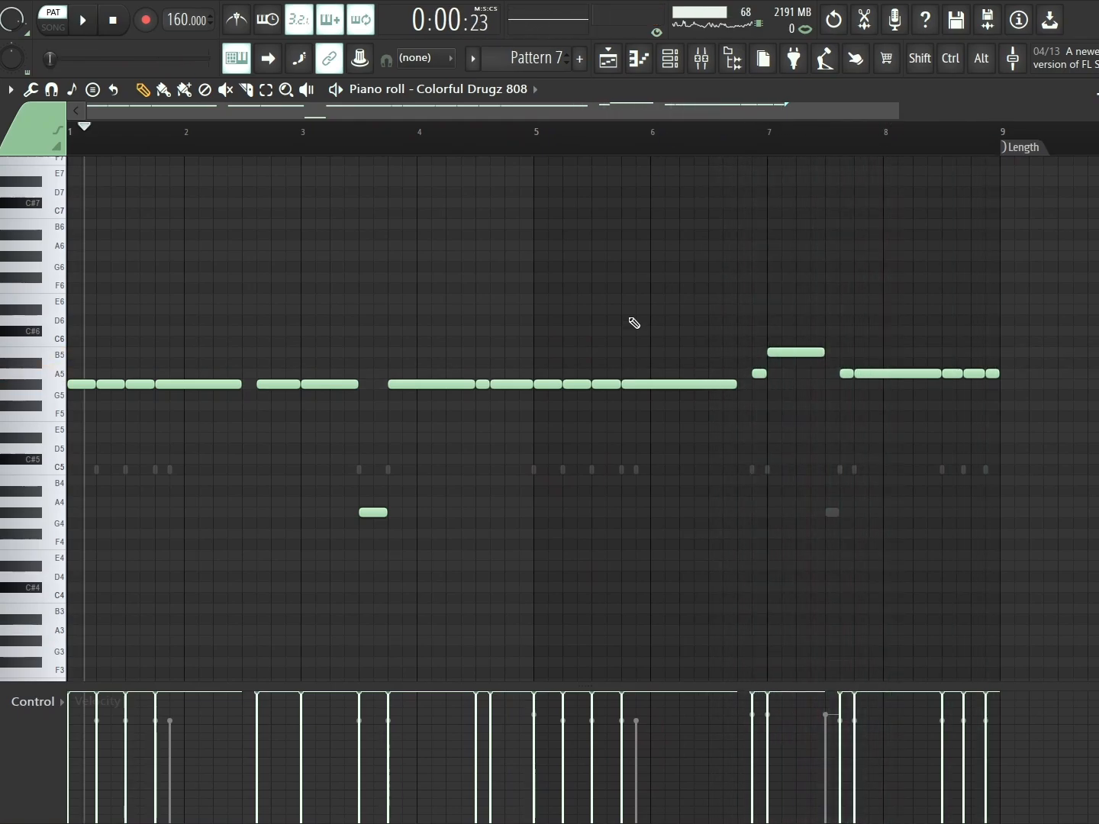
- Mute the Colorful Drugz 808 channel and open the Dirkey - Open Hat [ Clay ] notes in the piano roll
{"action": "left_click", "coordinate": [671, 63]}
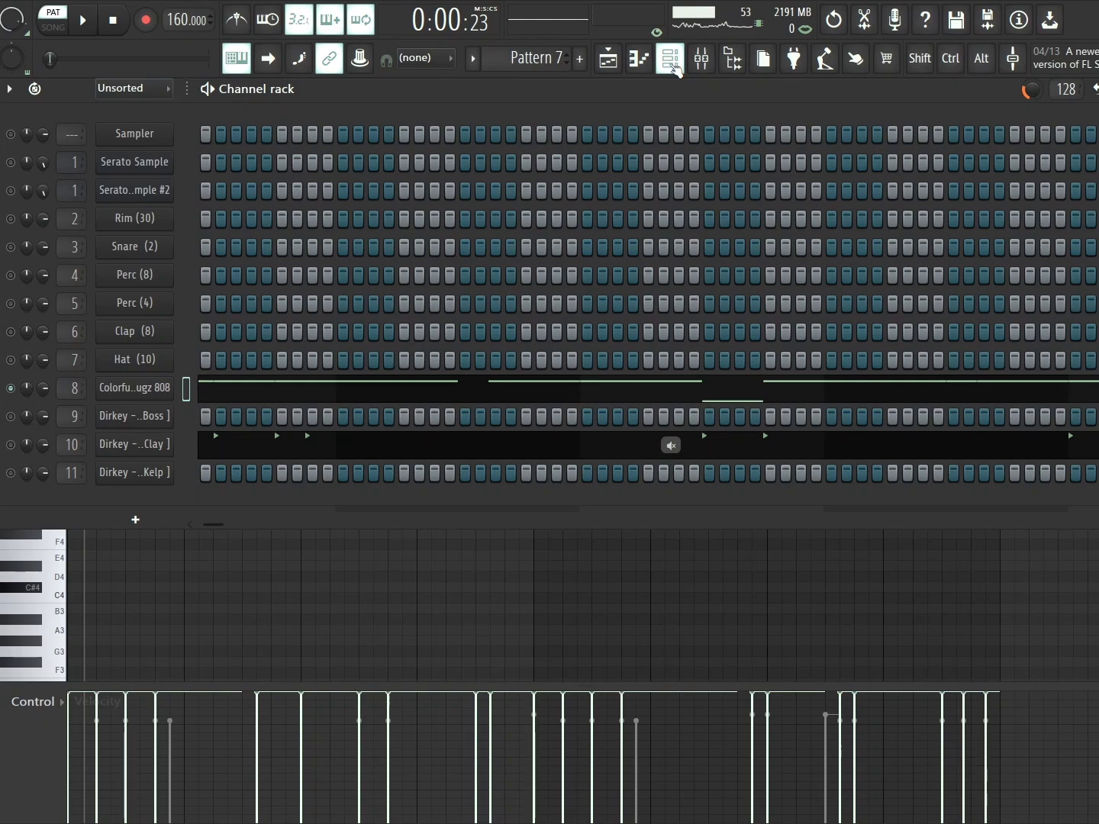
{"action": "left_click", "coordinate": [10, 388]}
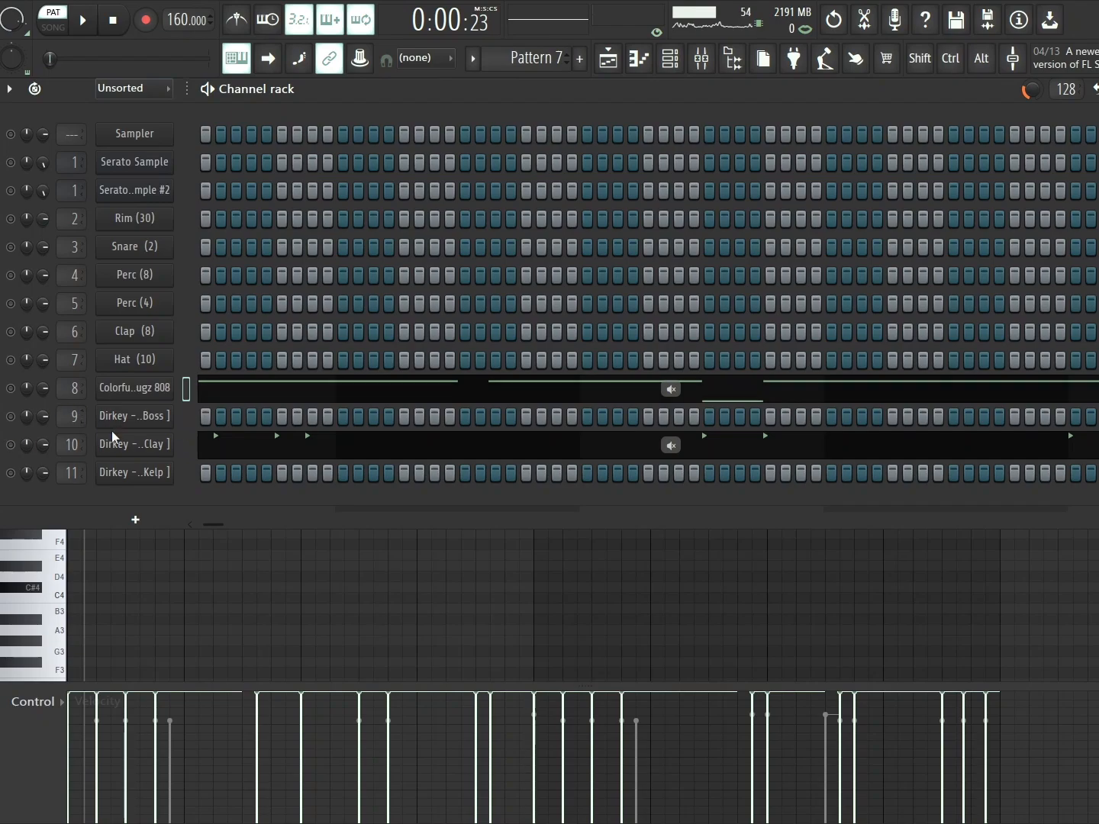
{"action": "left_click", "coordinate": [223, 450]}
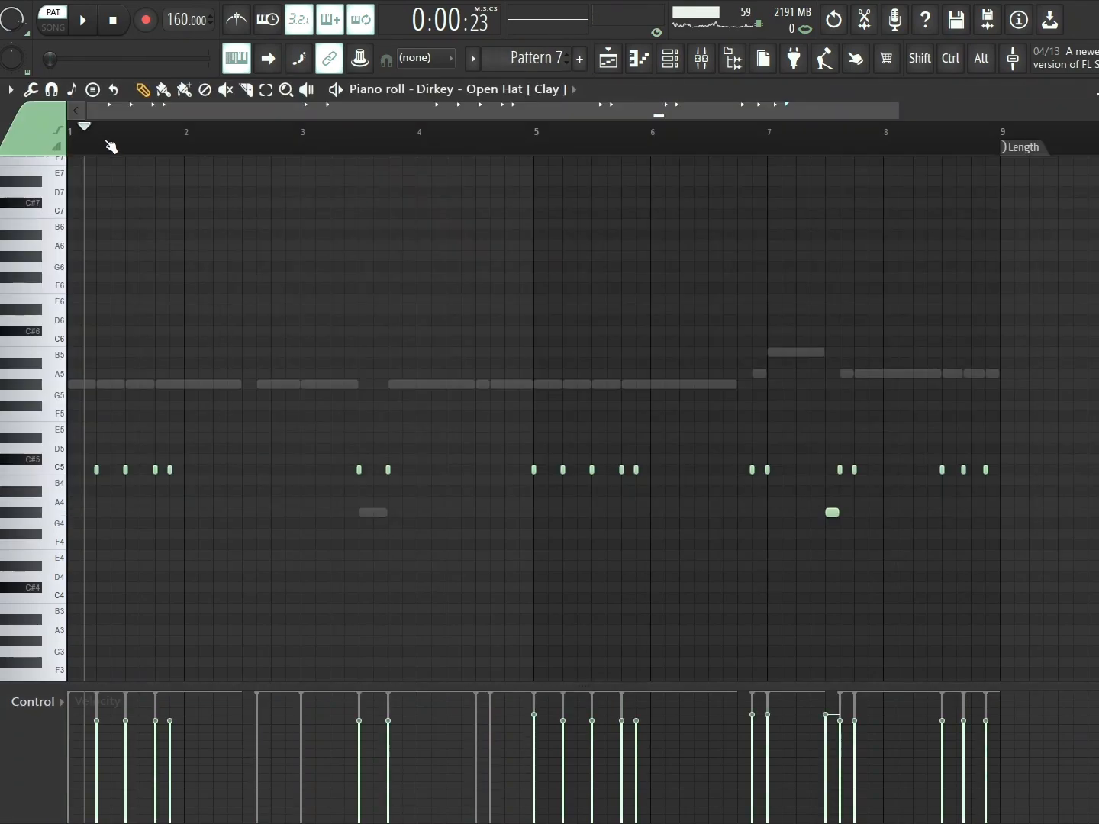
- Save the project and play the open hat notes from the start of Pattern 7
{"action": "left_click_drag", "start_coordinate": [92, 140], "coordinate": [43, 140]}
{"action": "key", "text": "ctrl+s"}
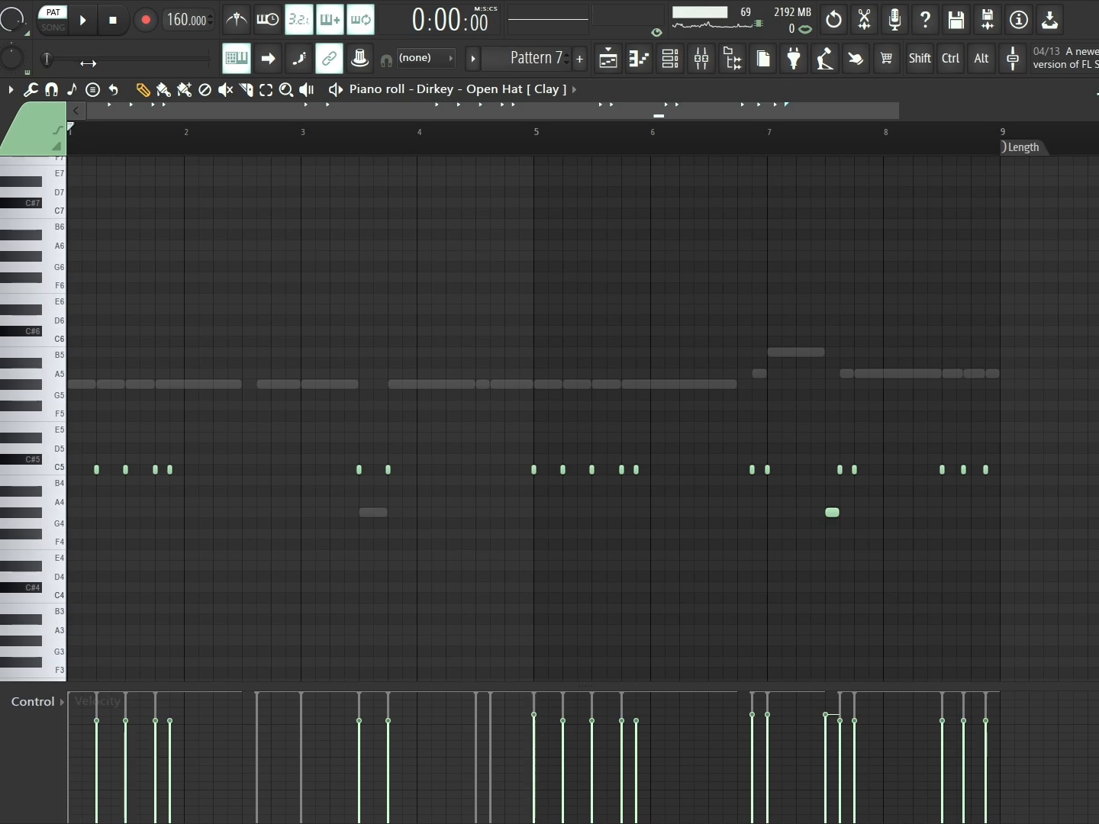
{"action": "left_click", "coordinate": [82, 19]}
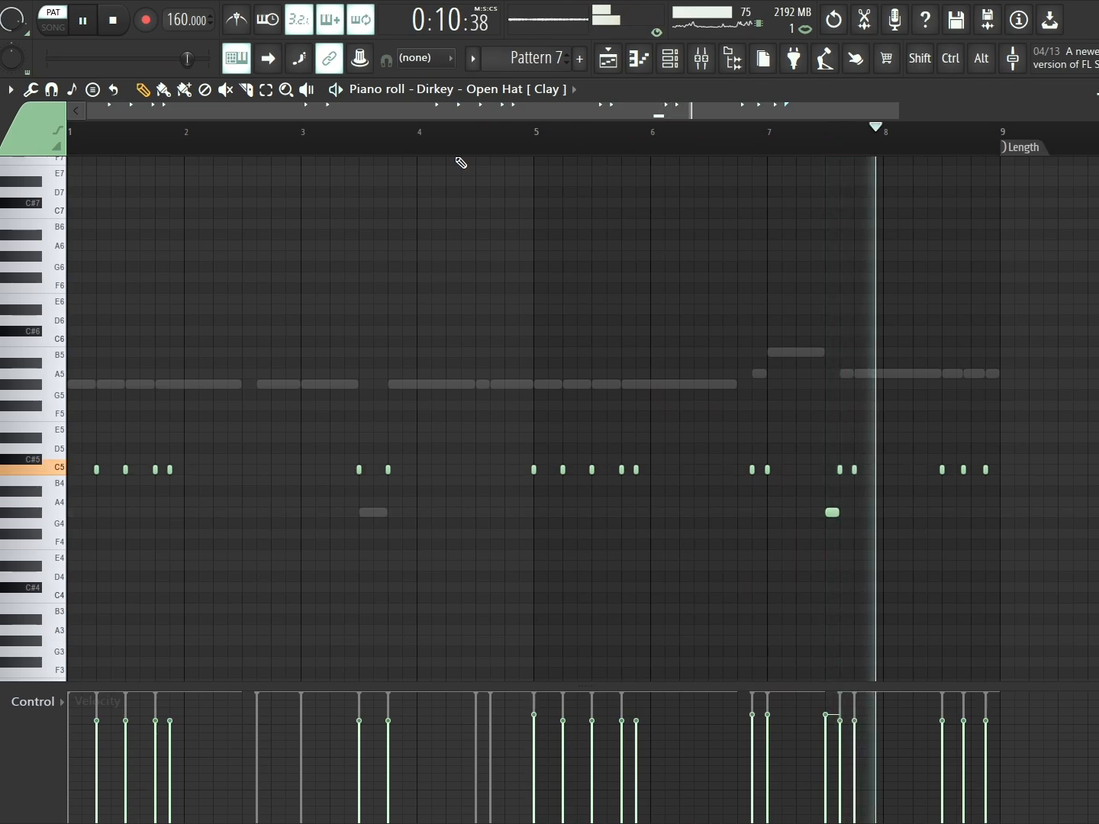
{"action": "left_click", "coordinate": [91, 24]}
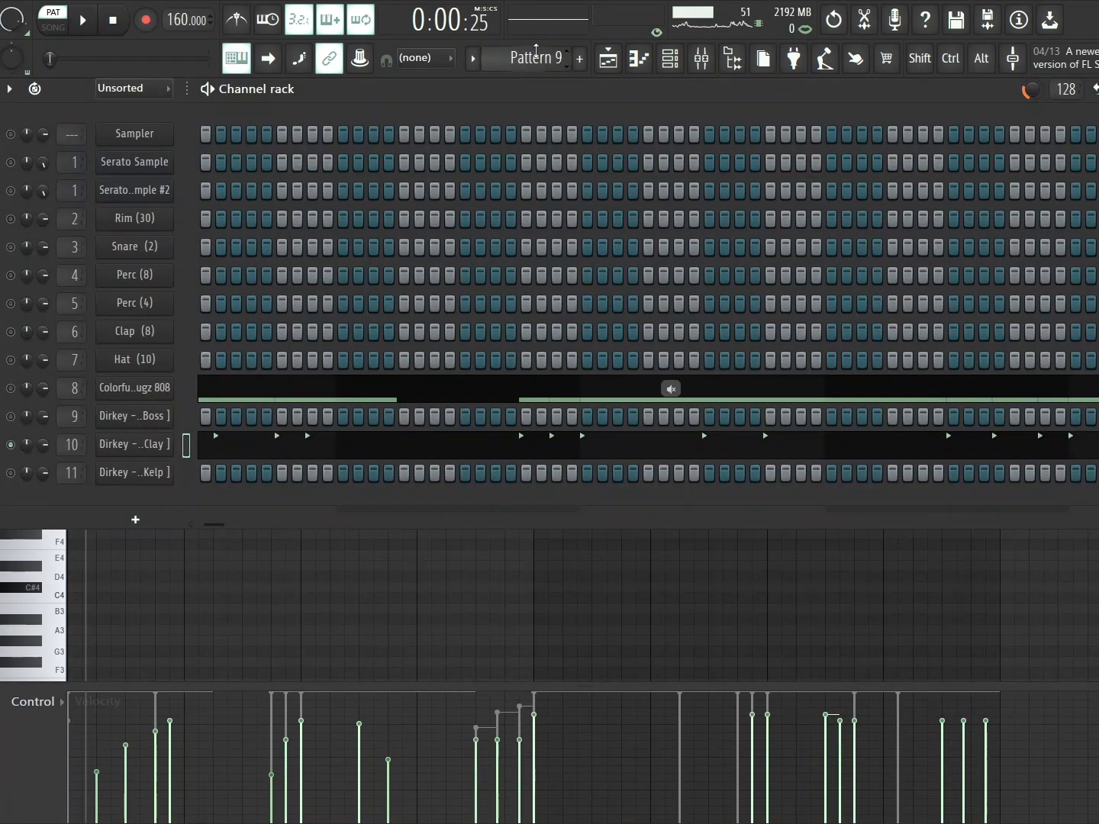
- Compare the 808 and open hat notes of Pattern 8 and Pattern 9 in the channel rack
{"action": "scroll", "coordinate": [534, 53], "scroll_direction": "down", "scroll_amount": 1}
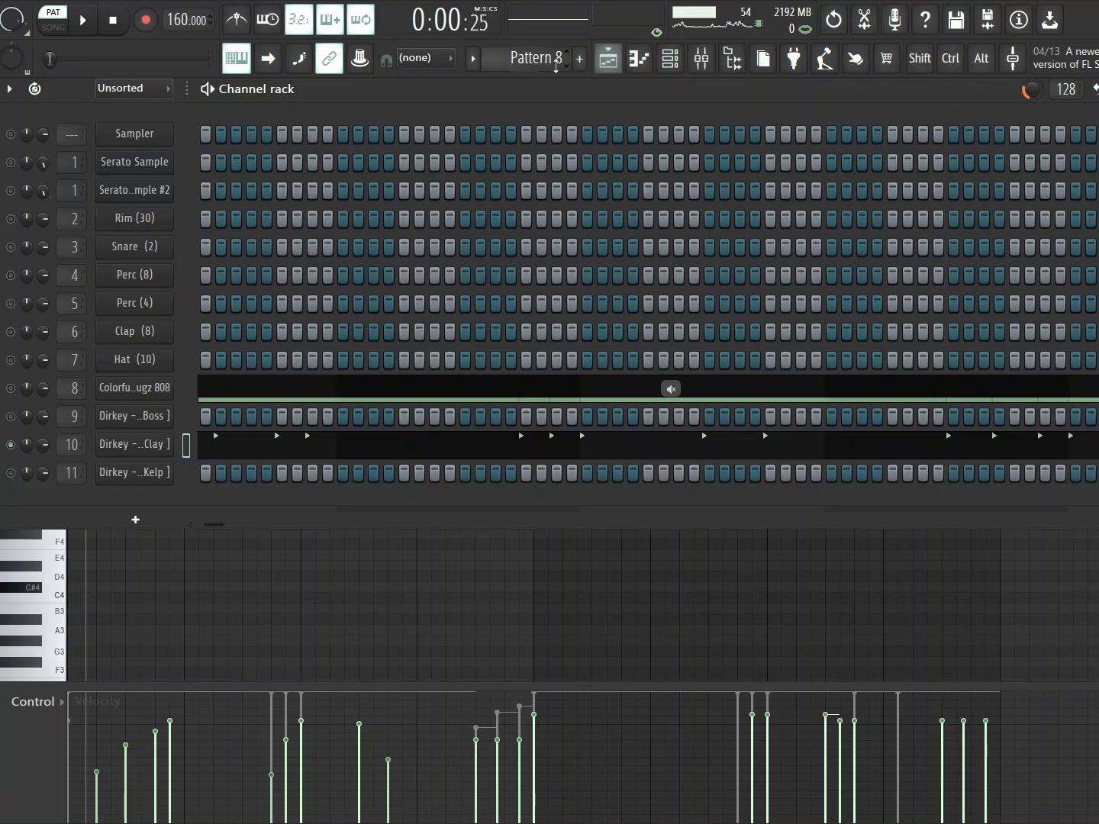
{"action": "scroll", "coordinate": [526, 59], "scroll_direction": "up", "scroll_amount": 1}
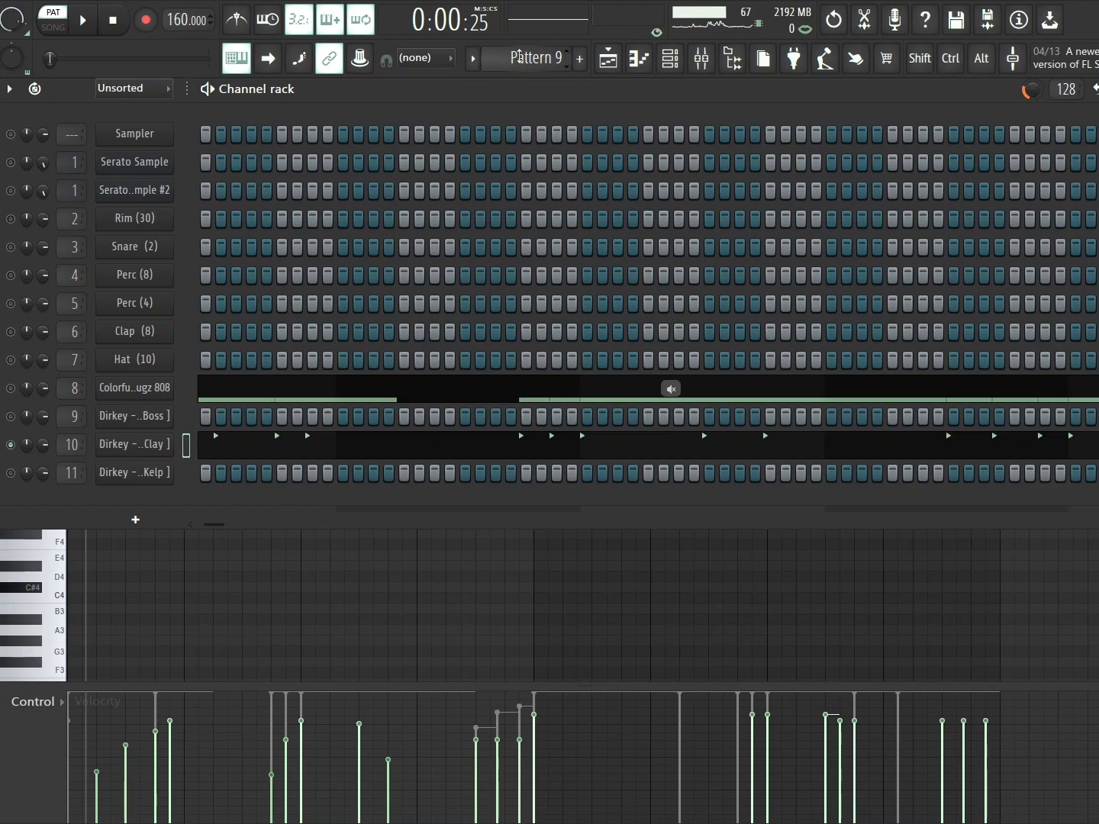
{"action": "scroll", "coordinate": [518, 56], "scroll_direction": "up", "scroll_amount": 1}
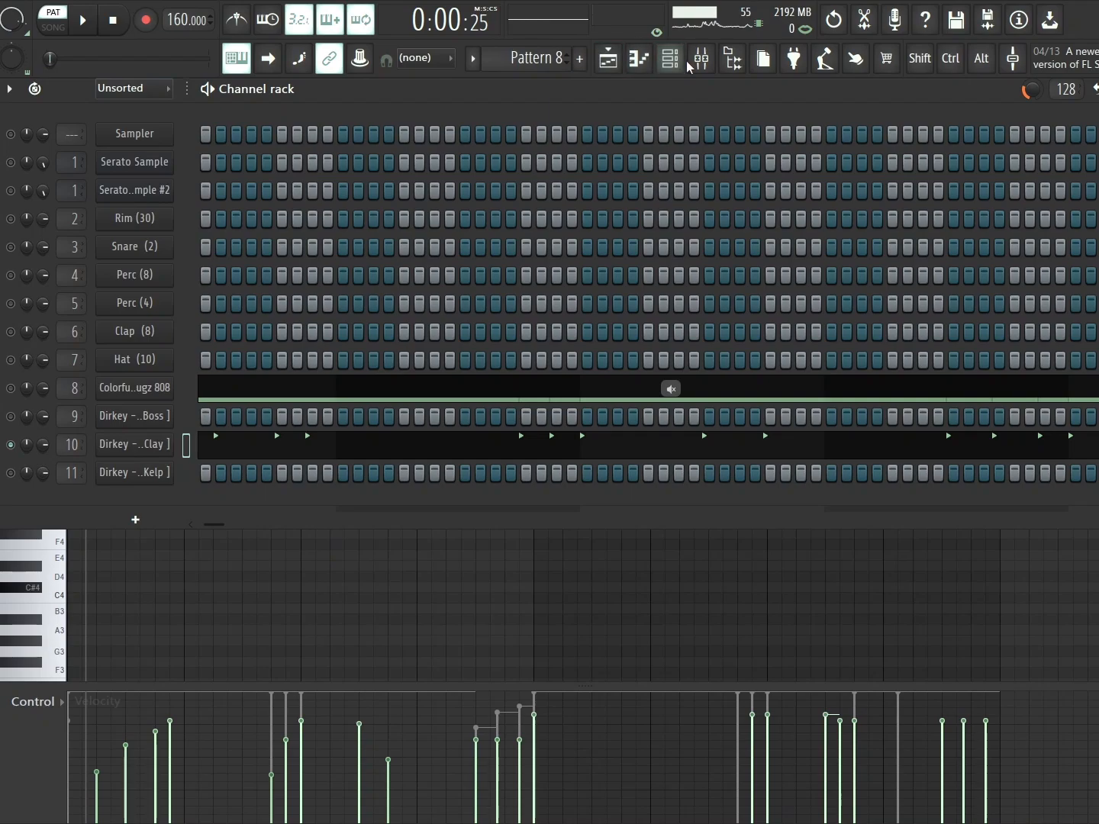
- Play the arrangement in song mode from bar 17, where the Pattern 8 section begins, and pause it
{"action": "left_click", "coordinate": [609, 59]}
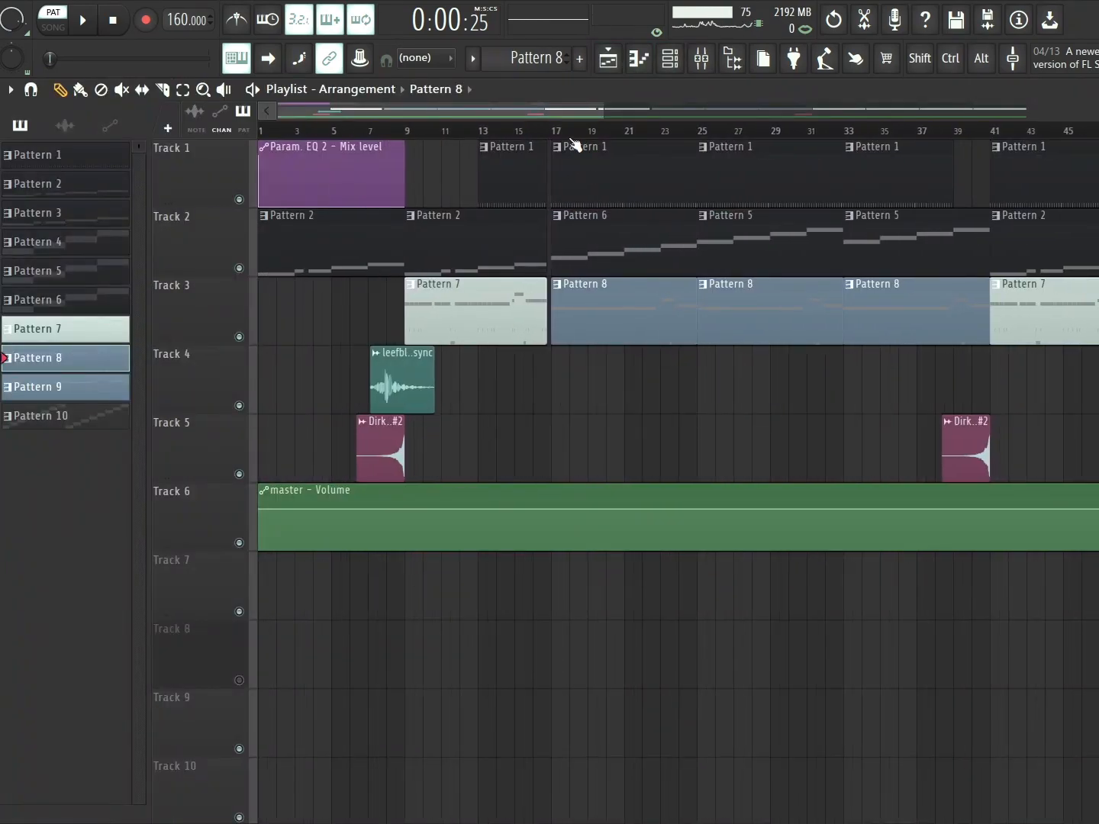
{"action": "scroll", "coordinate": [563, 138], "scroll_direction": "up", "scroll_amount": 4}
{"action": "left_click", "coordinate": [498, 128]}
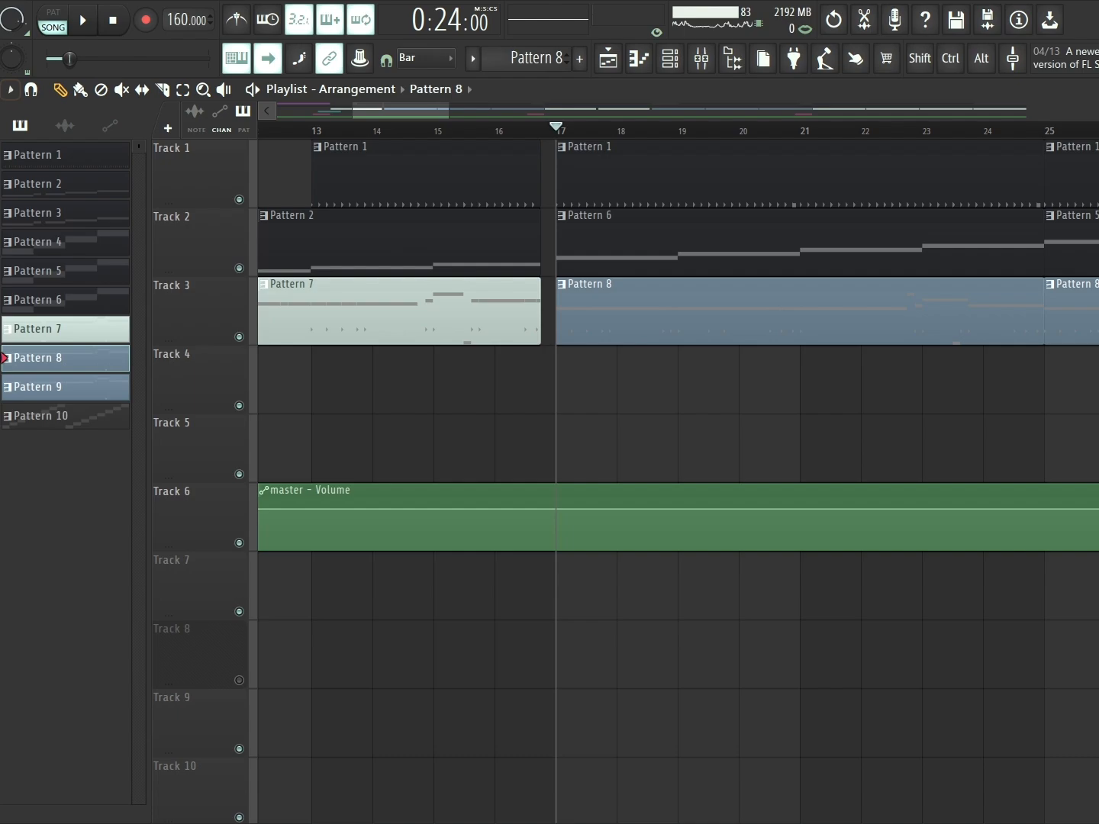
{"action": "left_click", "coordinate": [84, 20]}
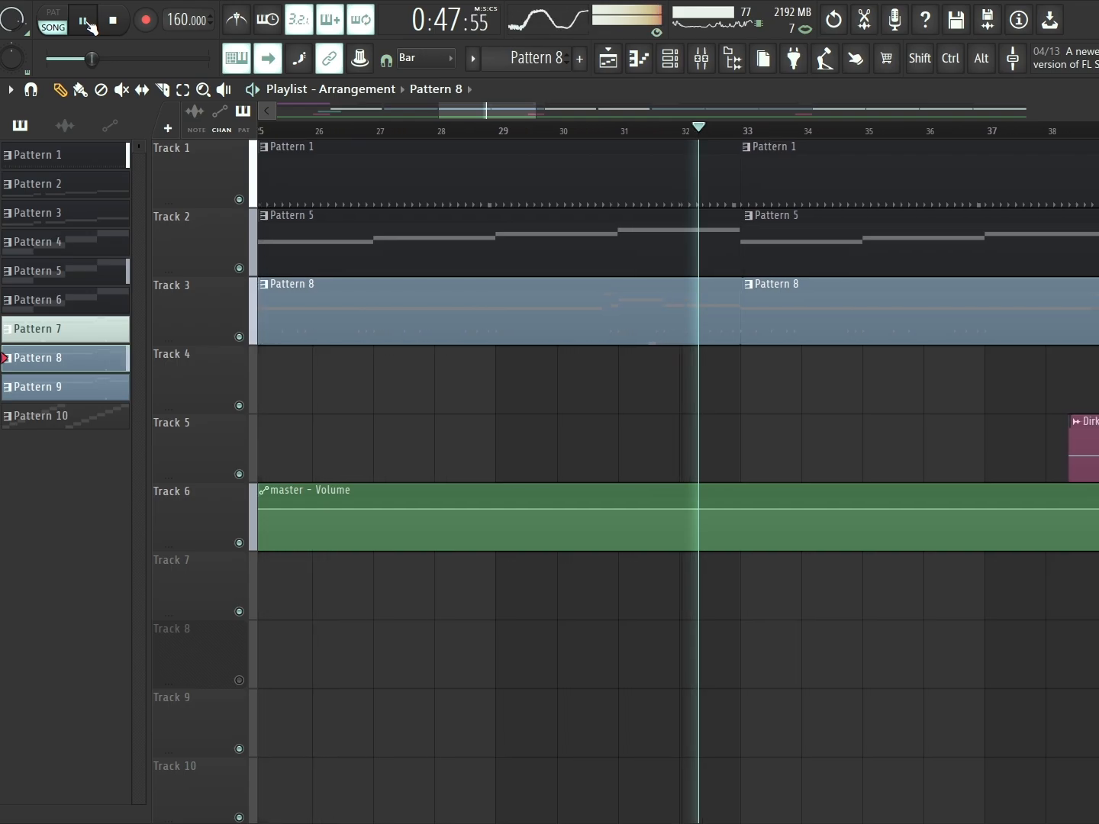
{"action": "key", "text": "space"}
- Examine the mixer levels, effects and equalizer settings of the drum tracks, including Rim (30), Clap (8), Hat (10) and Colorful Drugz 808
{"action": "left_click", "coordinate": [702, 59]}
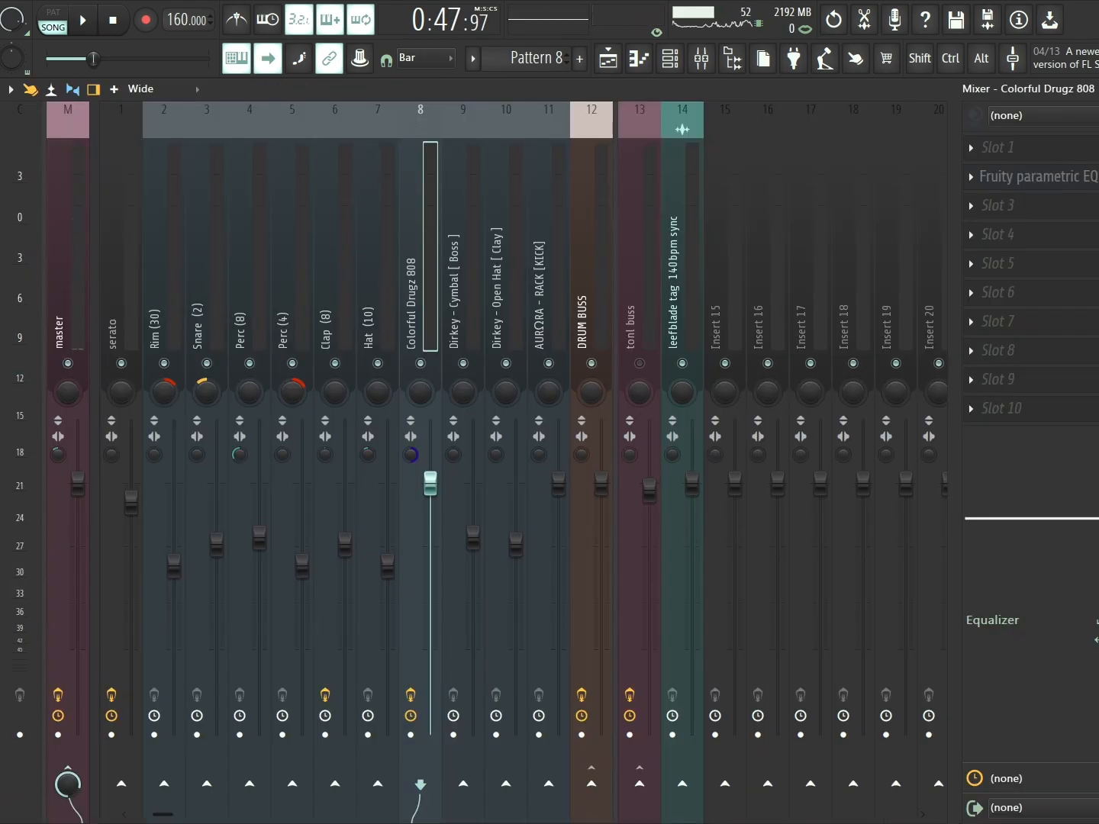
{"action": "left_click", "coordinate": [191, 271]}
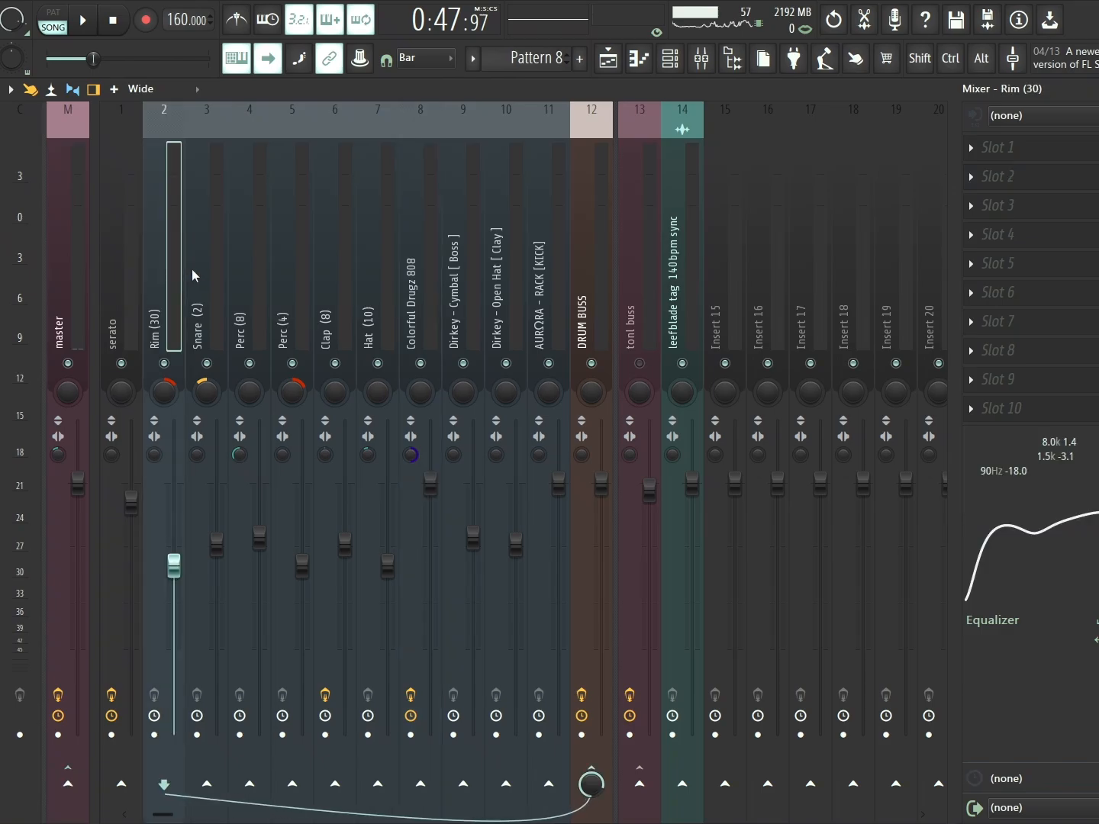
{"action": "left_click", "coordinate": [260, 274]}
{"action": "left_click", "coordinate": [326, 298]}
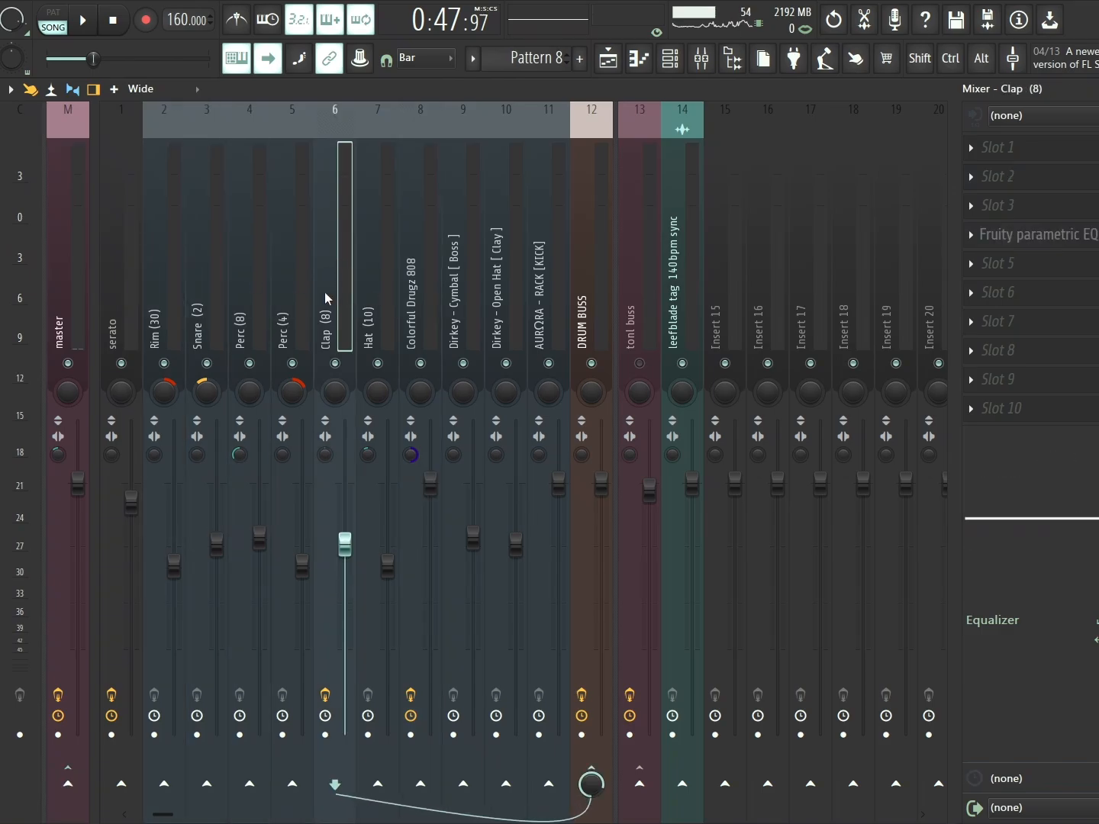
{"action": "left_click", "coordinate": [390, 294]}
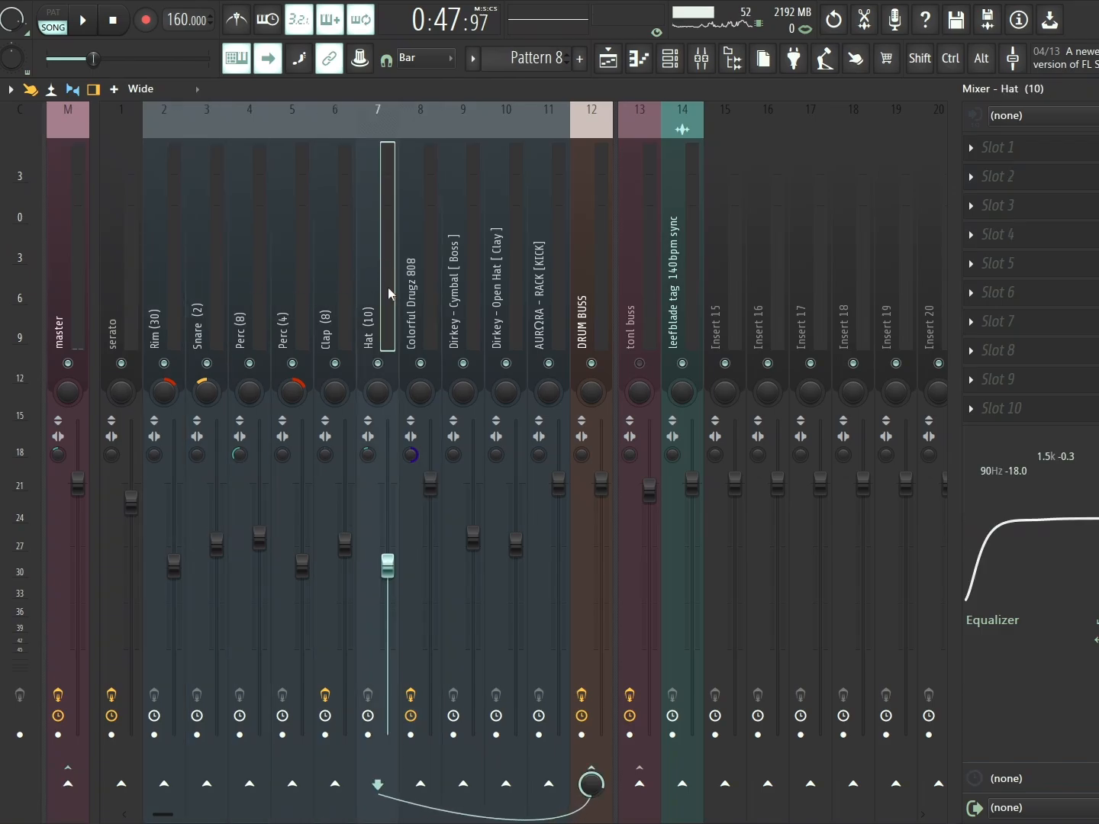
{"action": "left_click", "coordinate": [429, 289]}
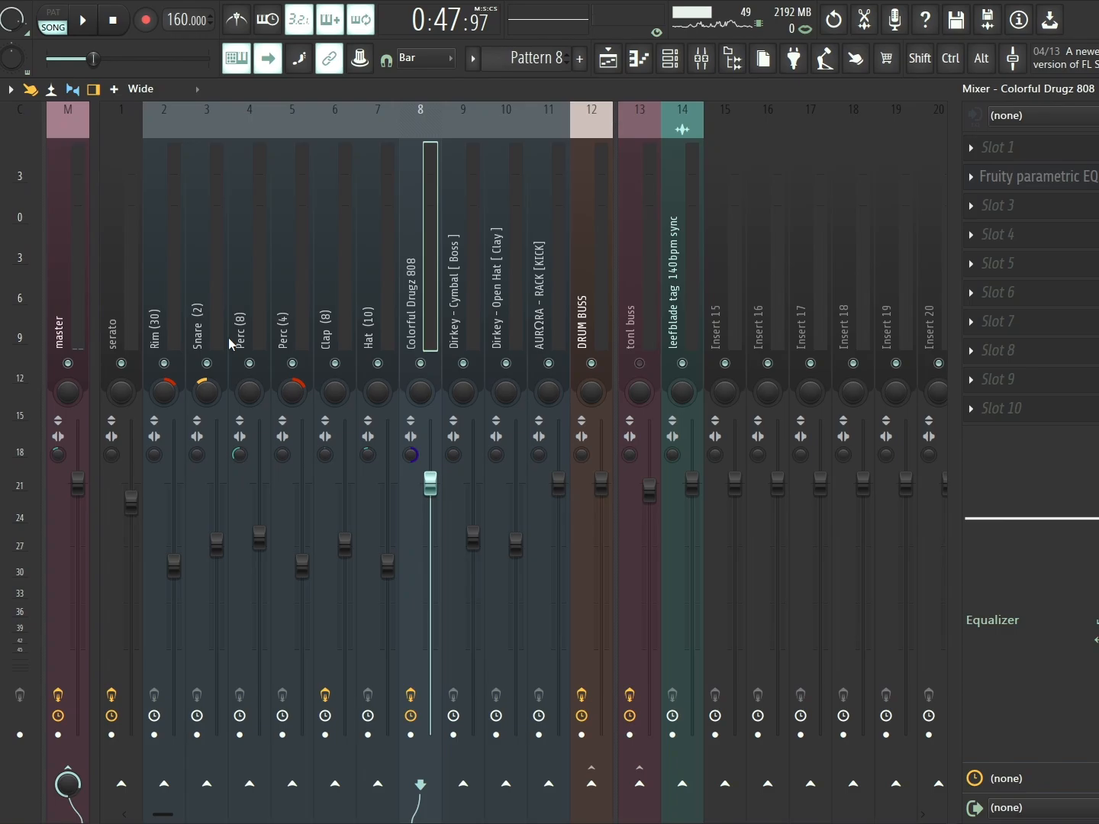
{"action": "left_click", "coordinate": [284, 309]}
- Return the playlist's song position to the start and examine the arrangement, focusing on the intro with the Param. EQ 2 - Mix level clip
{"action": "left_click", "coordinate": [625, 62]}
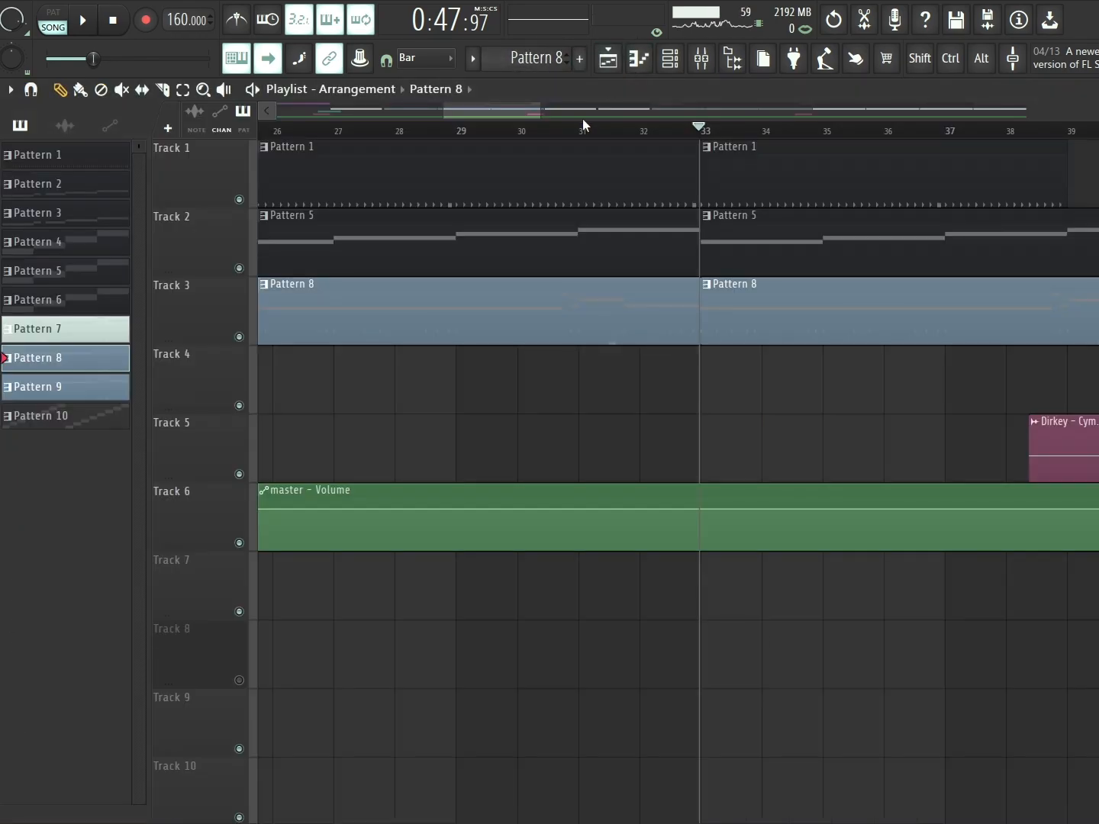
{"action": "scroll", "coordinate": [583, 123], "scroll_direction": "down", "scroll_amount": 5}
{"action": "scroll", "coordinate": [586, 130], "scroll_direction": "down", "scroll_amount": 1}
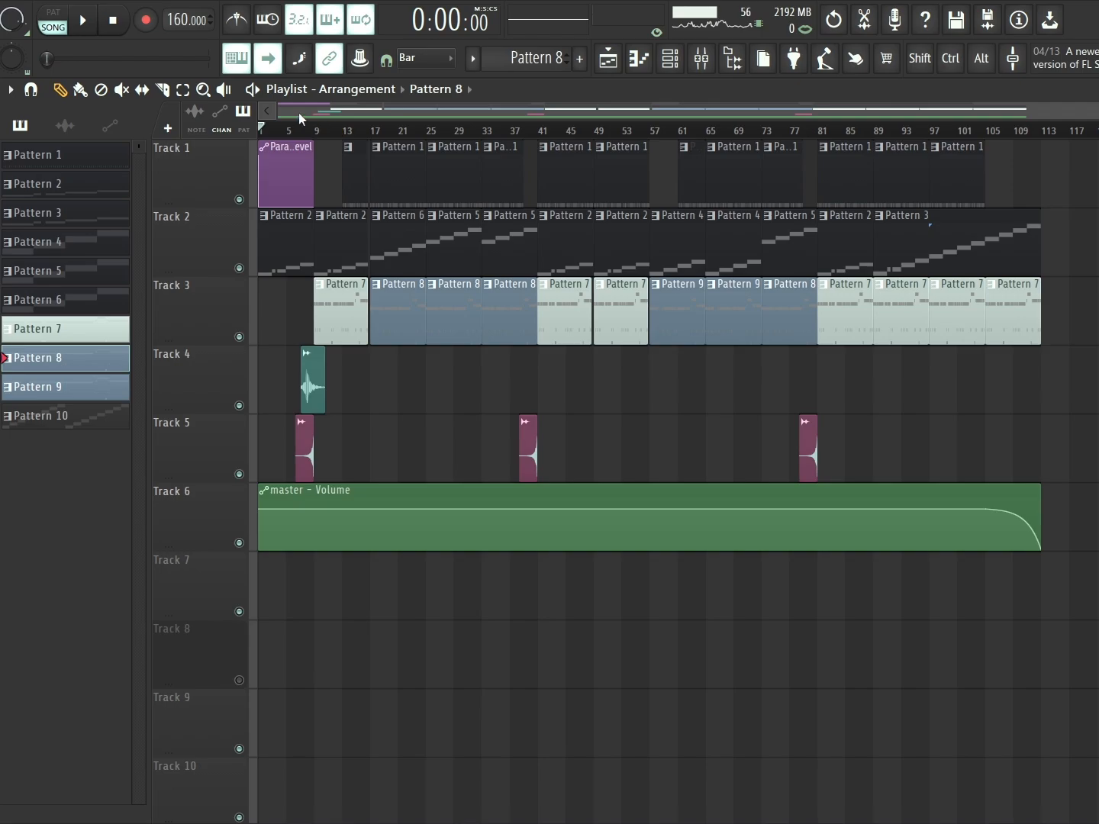
{"action": "scroll", "coordinate": [327, 113], "scroll_direction": "up", "scroll_amount": 5}
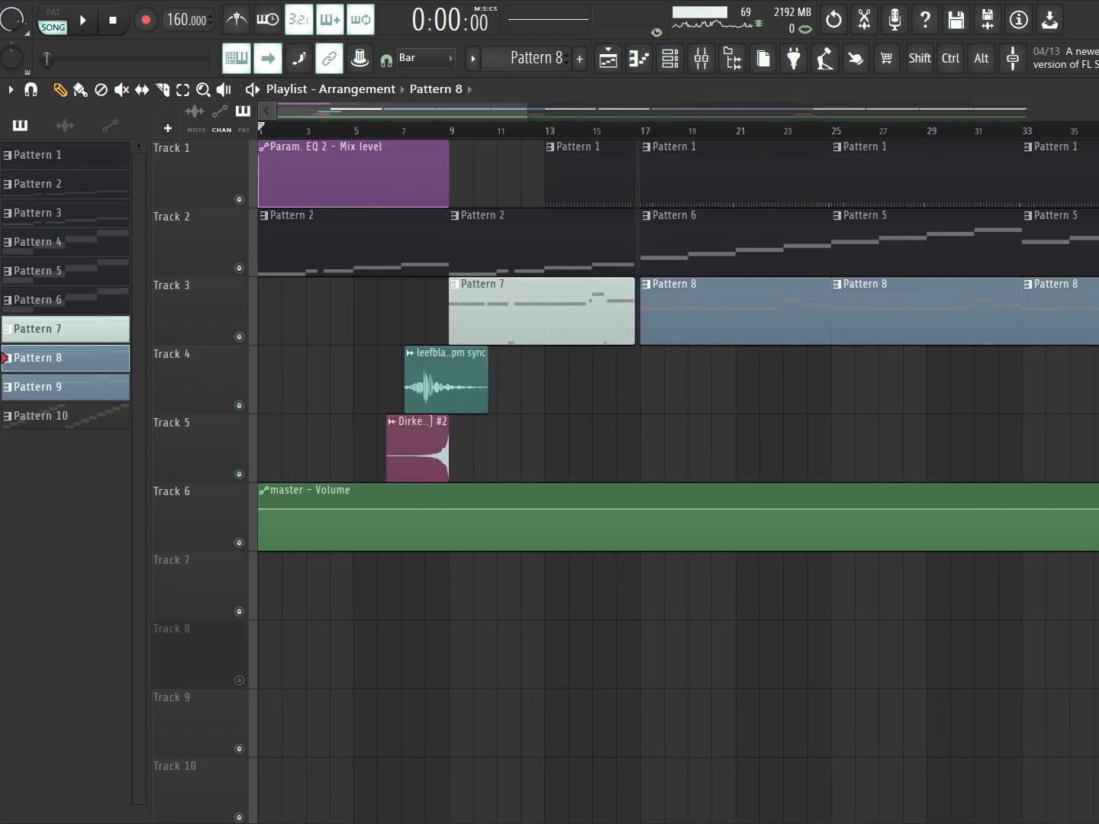
{"action": "scroll", "coordinate": [674, 482], "scroll_direction": "up", "scroll_amount": 2}
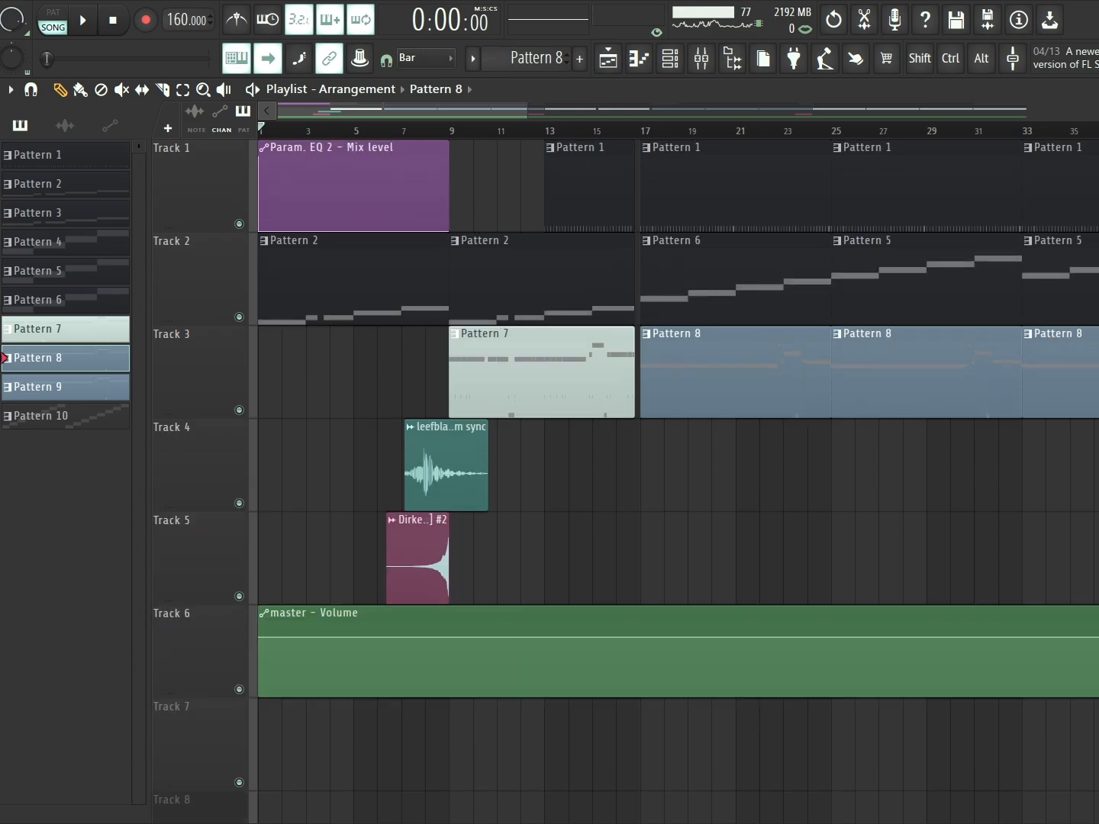
{"action": "scroll", "coordinate": [673, 482], "scroll_direction": "down", "scroll_amount": 1}
{"action": "scroll", "coordinate": [351, 133], "scroll_direction": "up", "scroll_amount": 2}
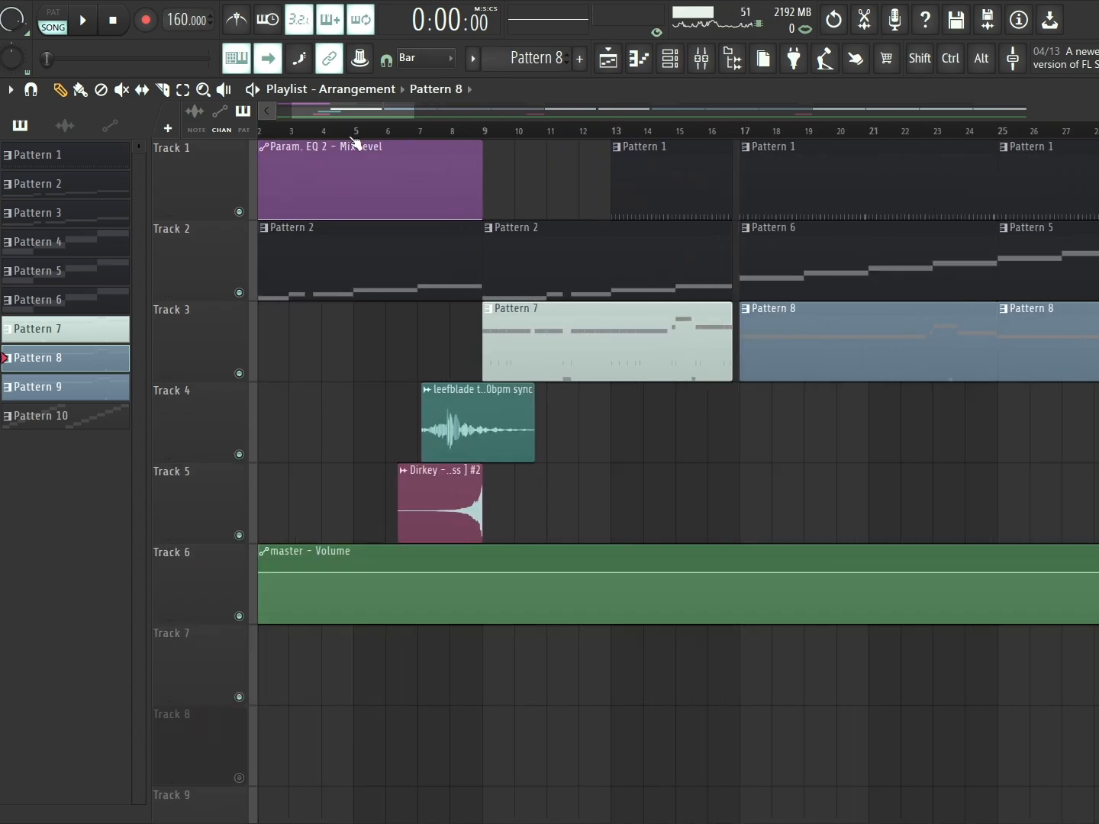
{"action": "scroll", "coordinate": [344, 112], "scroll_direction": "up", "scroll_amount": 1}
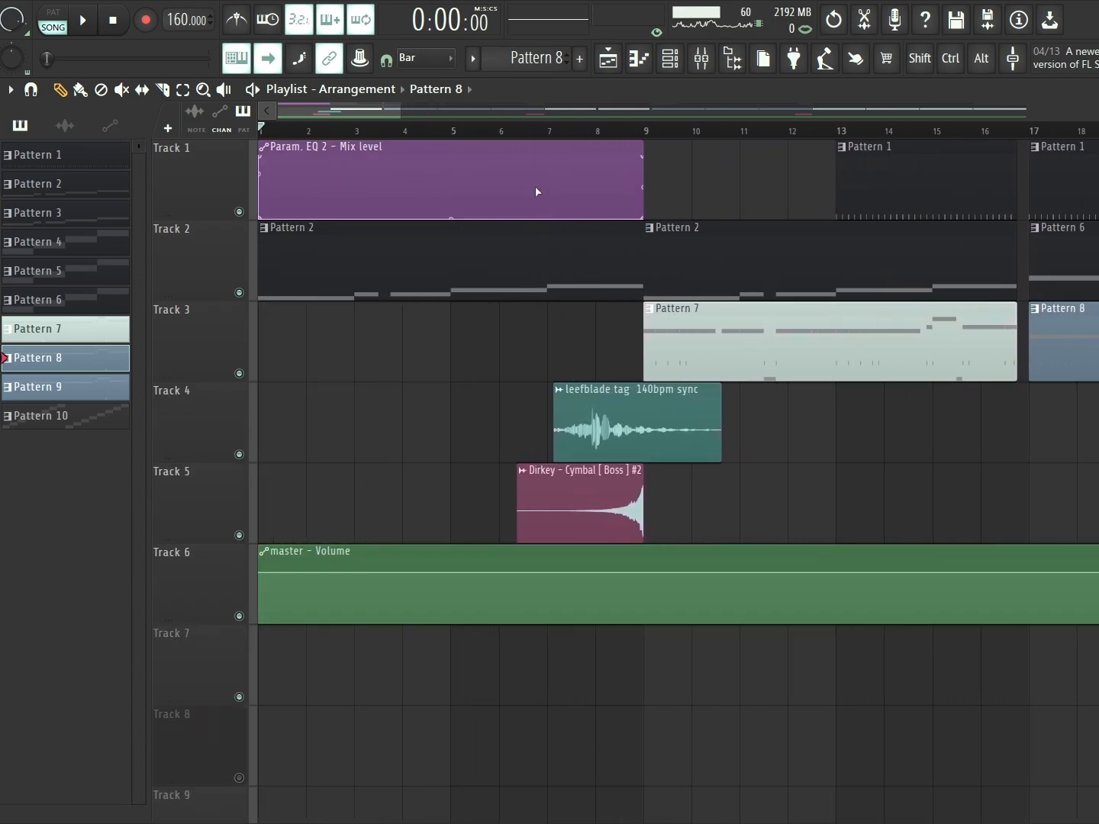